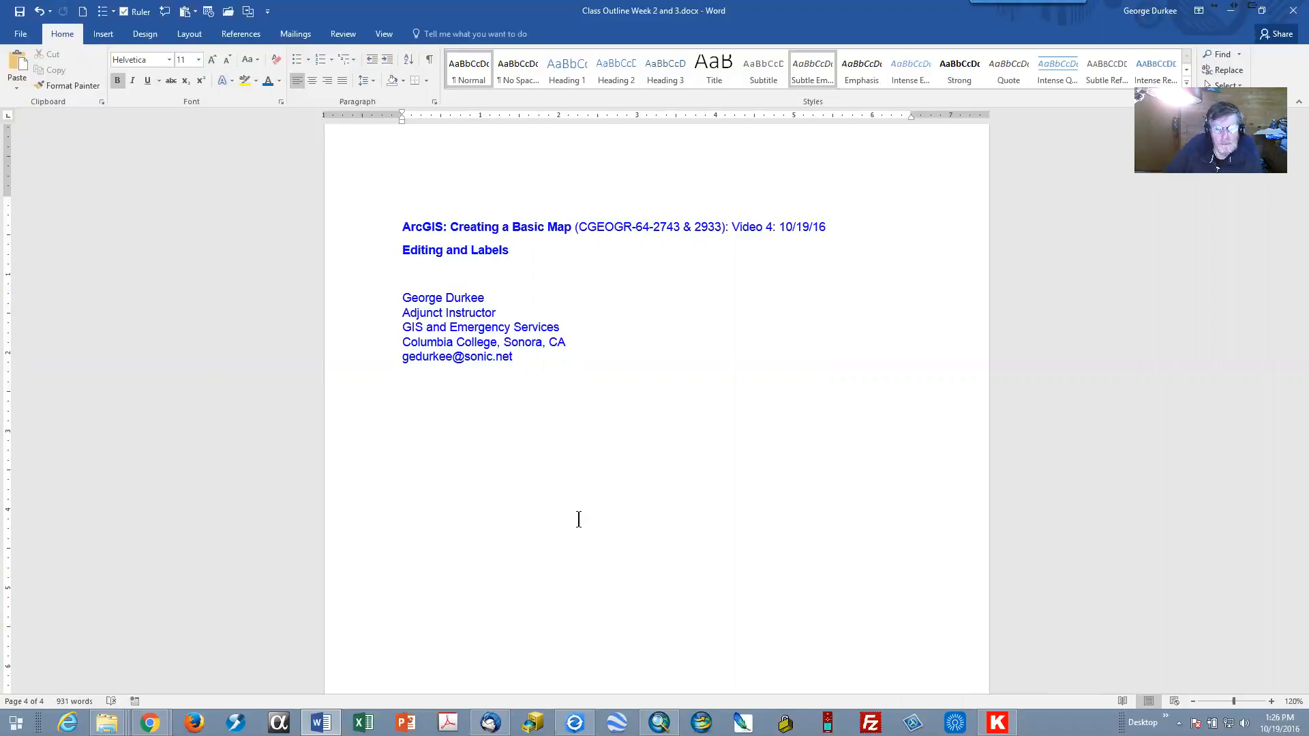
# Switch to ArcMap and turn off the Stanislaus_NF_Roads layer
pyautogui.click(658, 723)
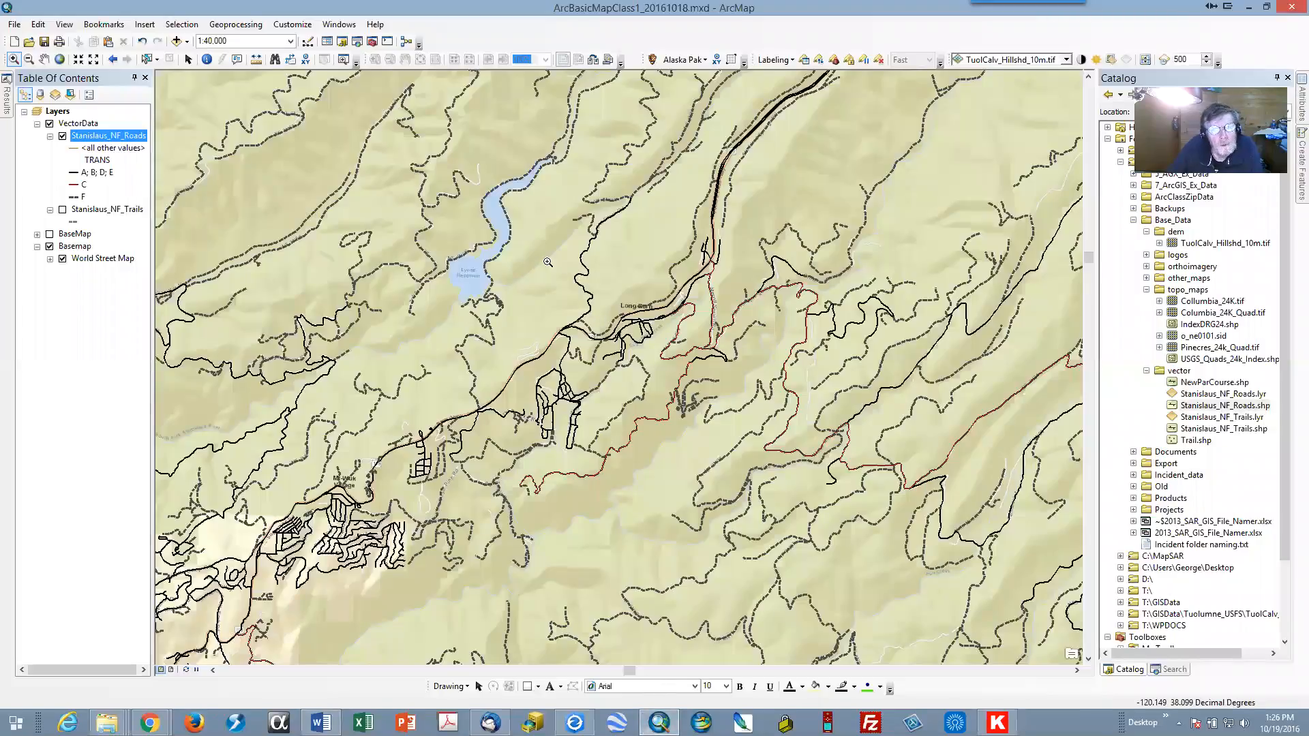
pyautogui.click(62, 137)
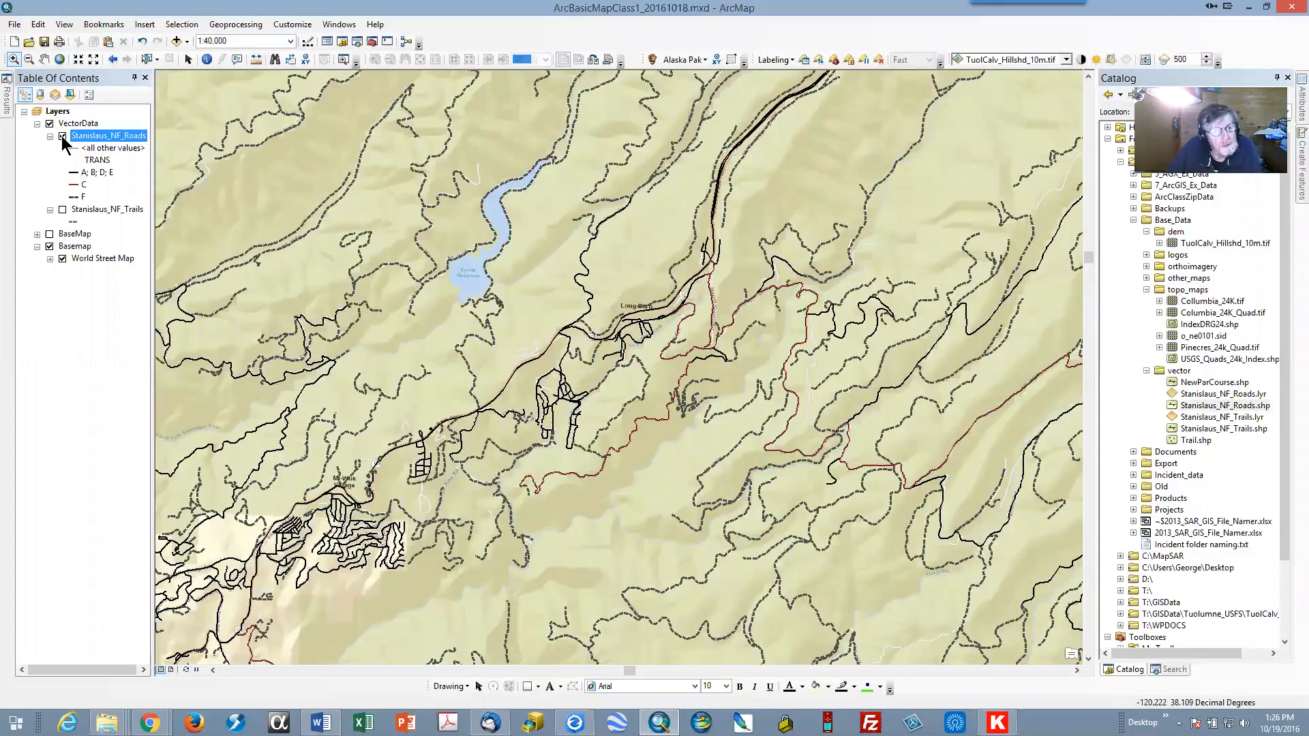
pyautogui.click(62, 136)
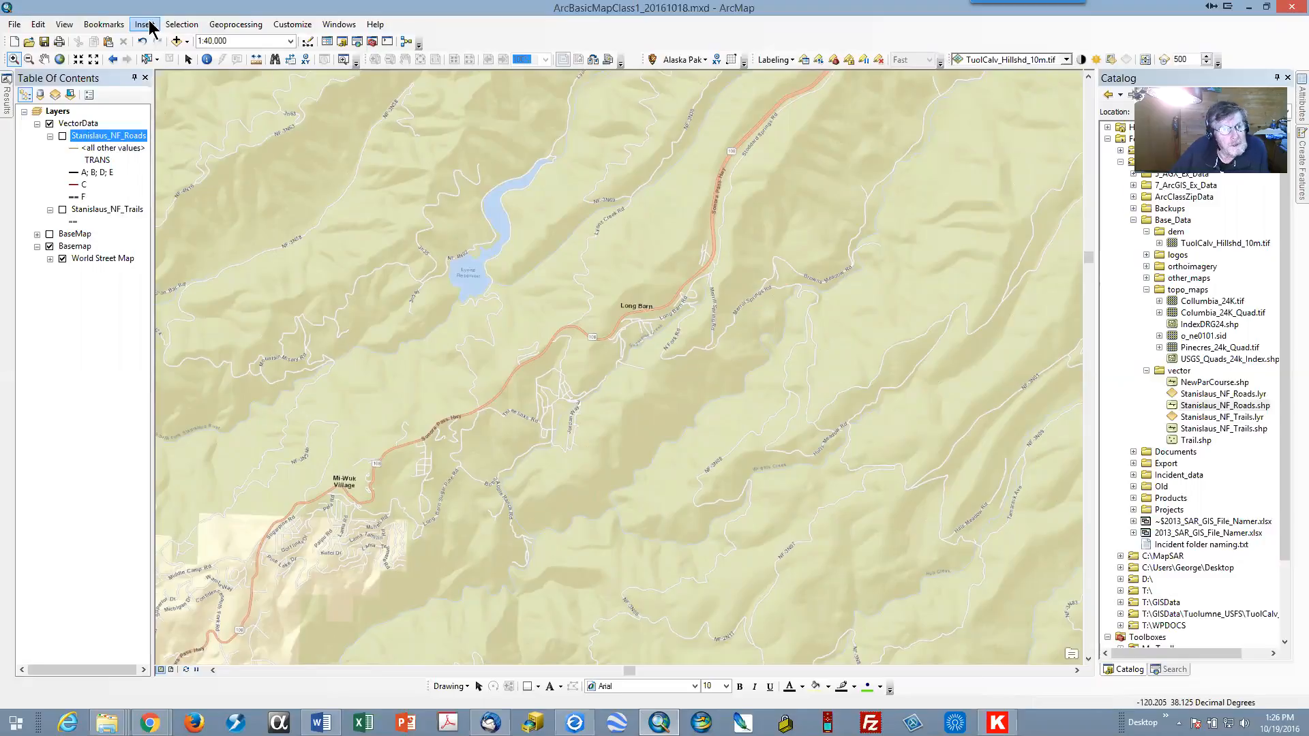
# Set the data frame's label engine to Maplex Label Engine
pyautogui.click(41, 27)
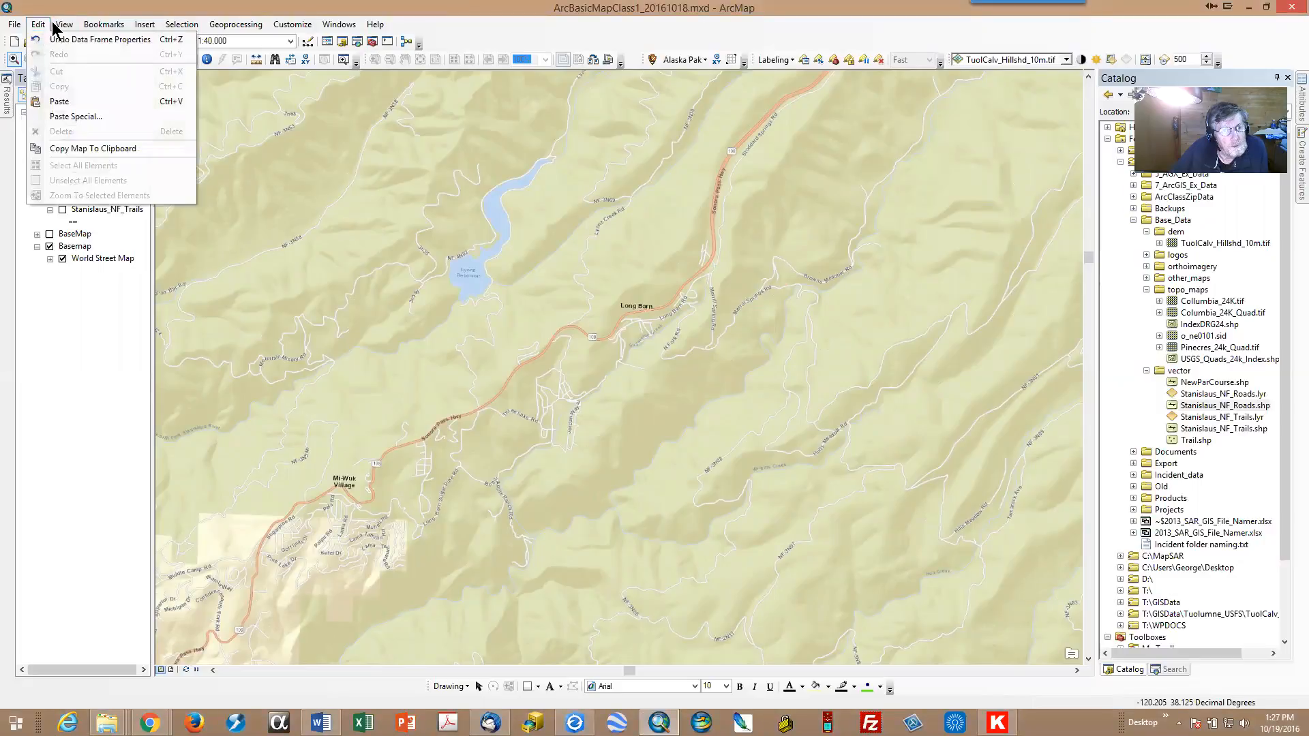
pyautogui.moveTo(64, 25)
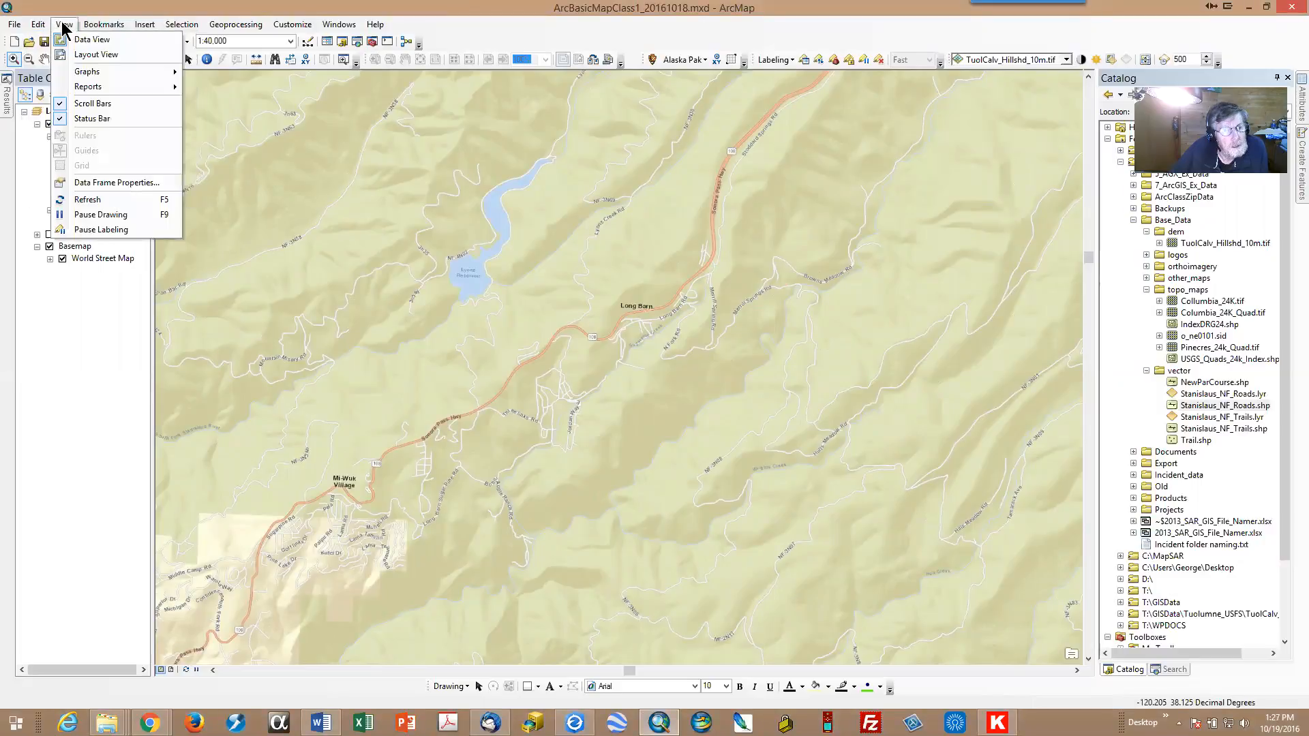
pyautogui.click(113, 185)
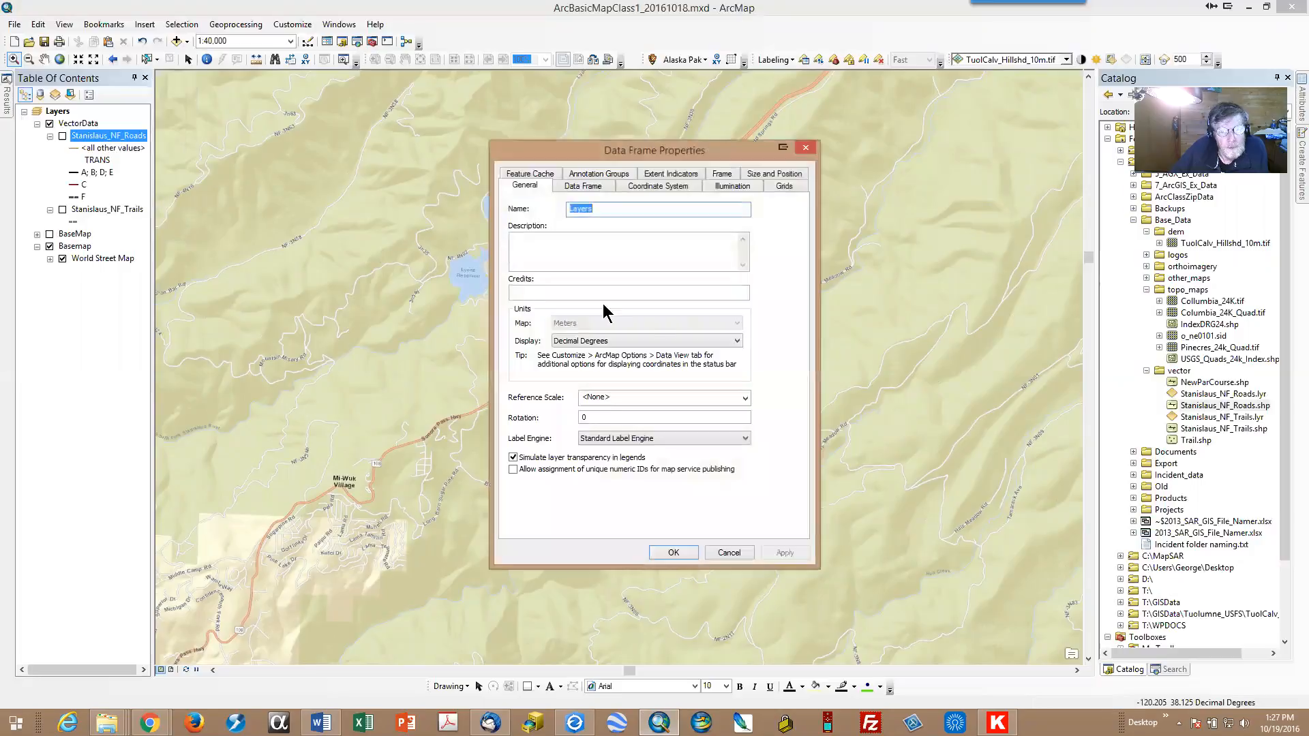
pyautogui.click(746, 440)
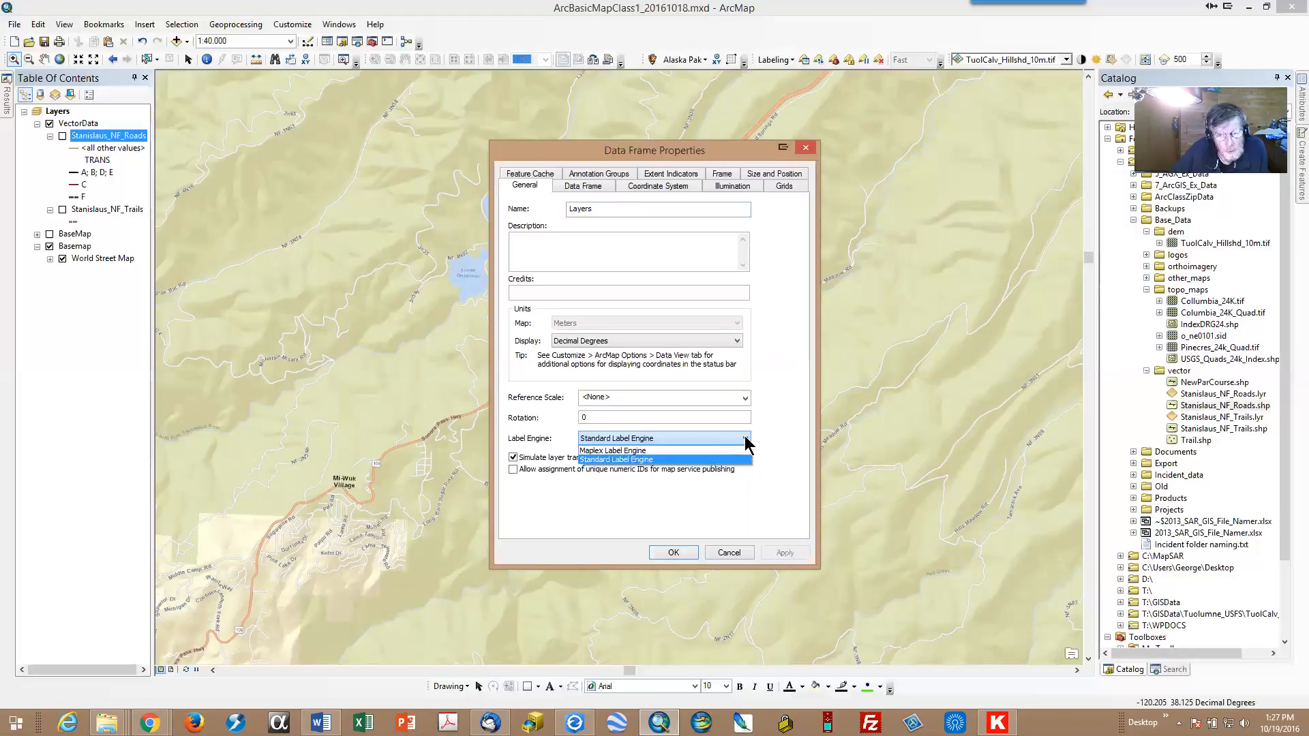
pyautogui.click(666, 451)
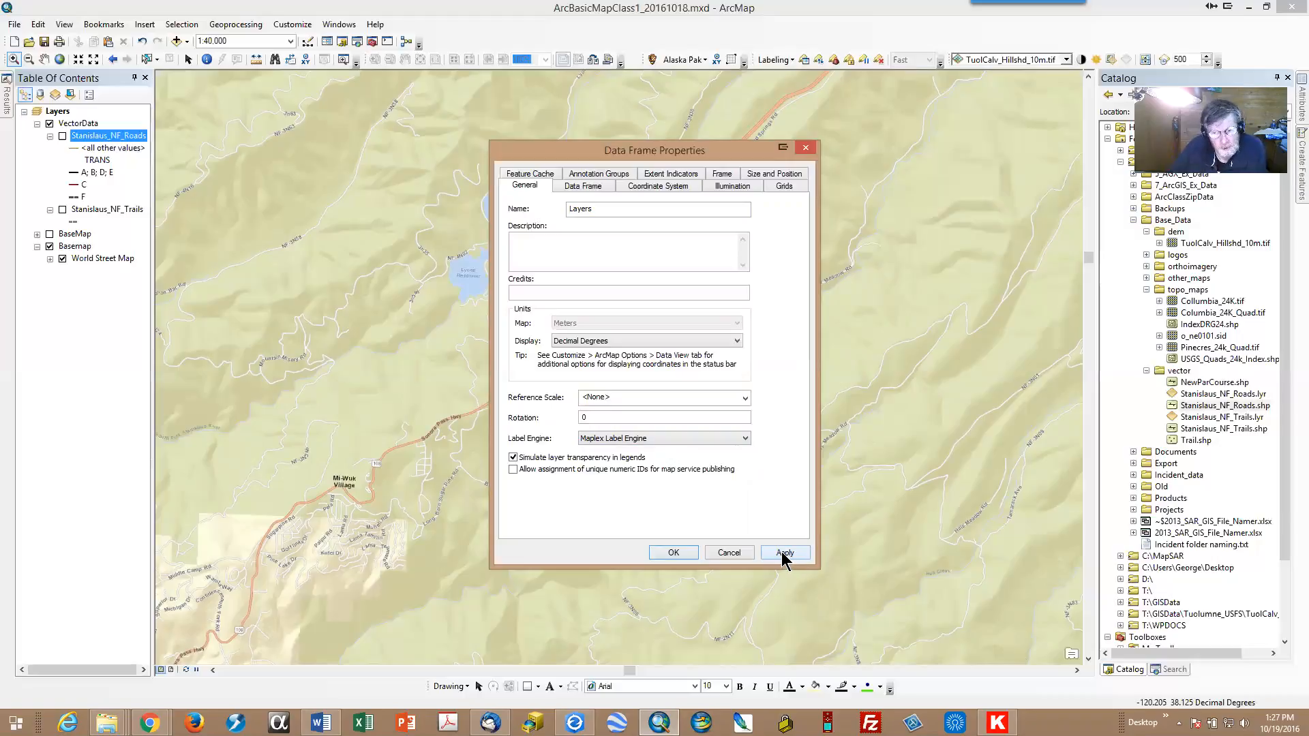
pyautogui.click(782, 554)
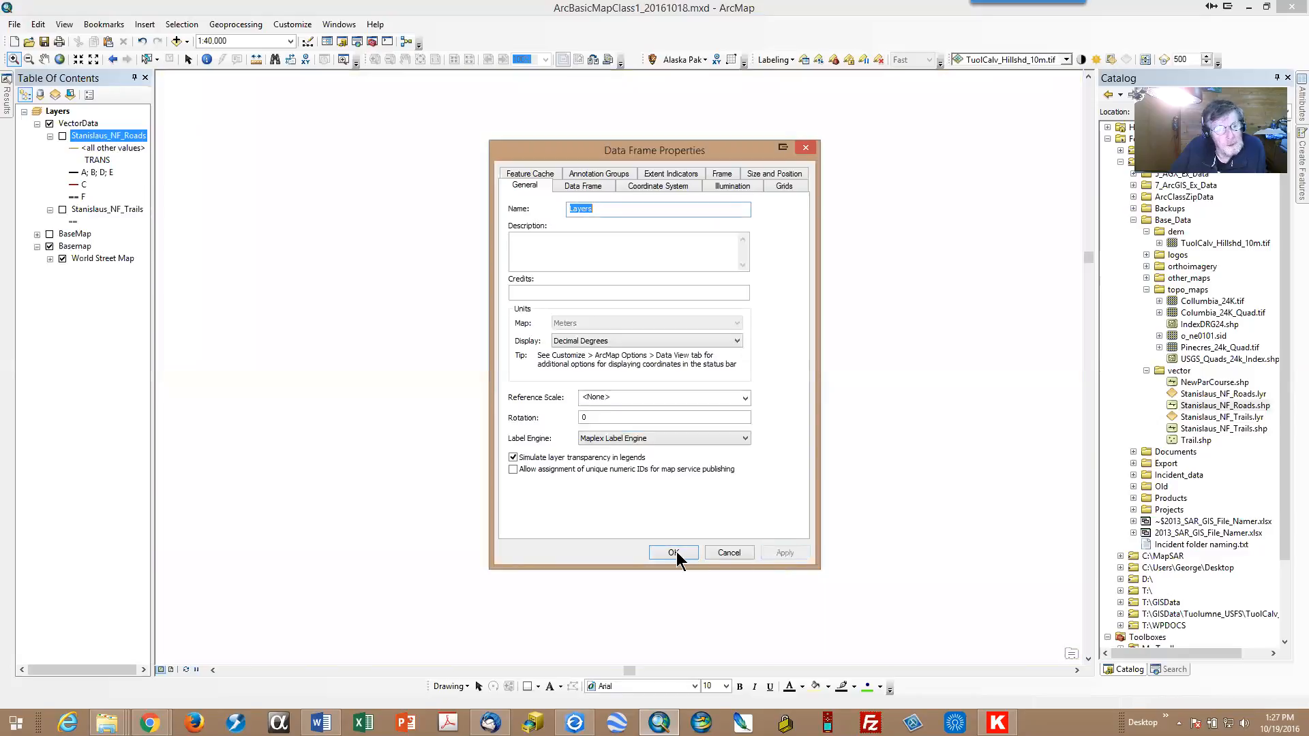
pyautogui.click(675, 553)
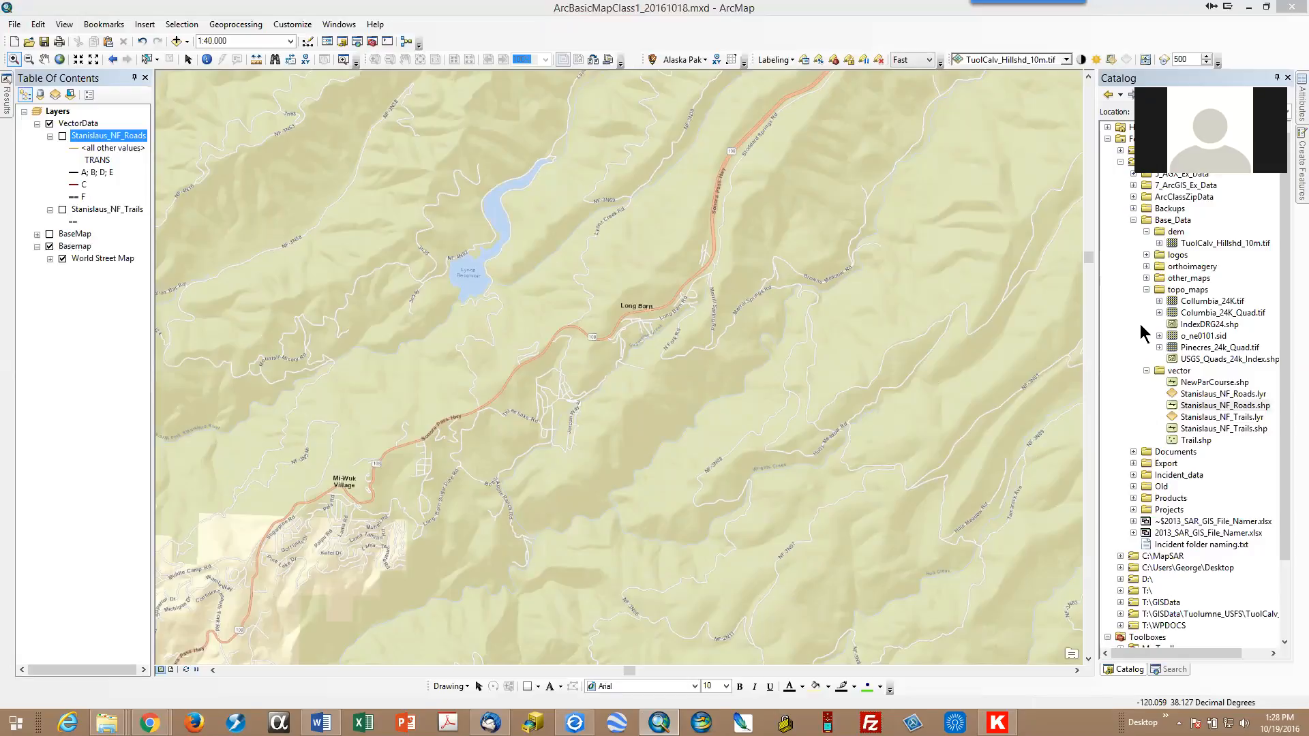
# Create a point shapefile named Point_Demo in the vector folder, using the NAD 1983 UTM Zone 11N coordinate system
pyautogui.click(1164, 373)
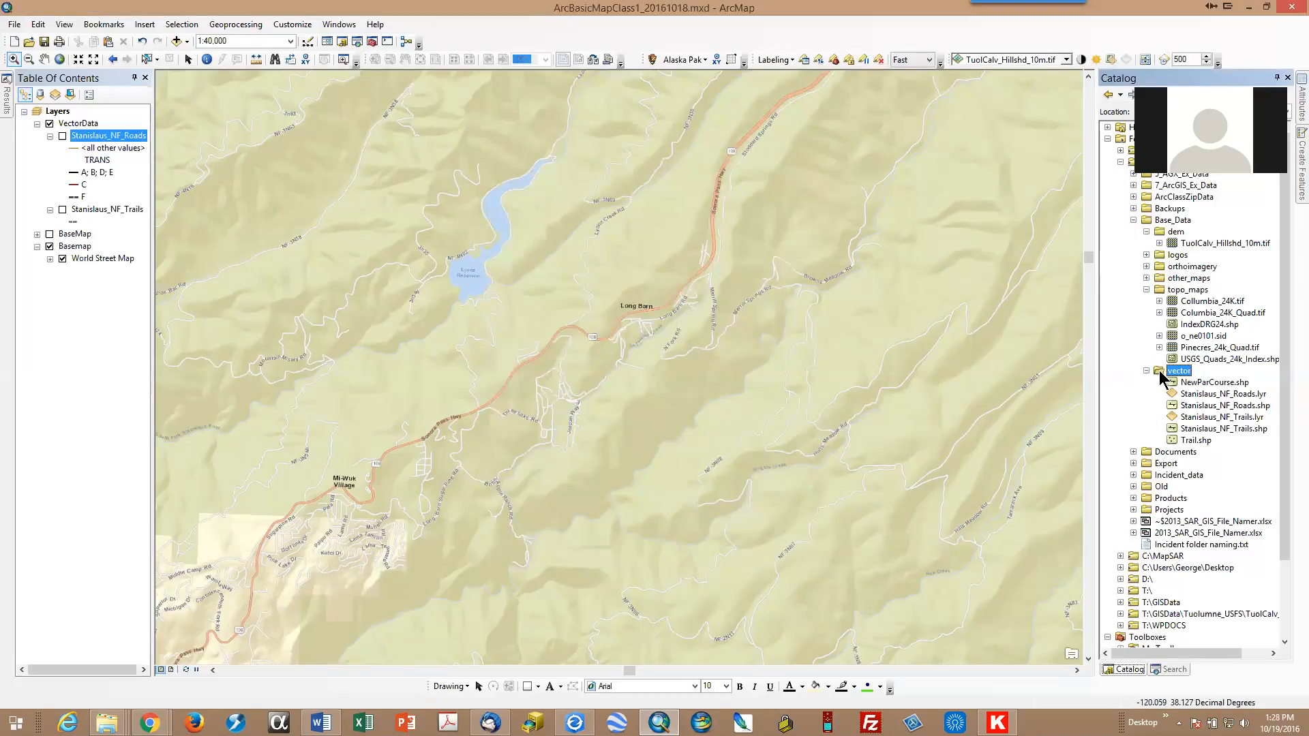
pyautogui.rightClick(1162, 375)
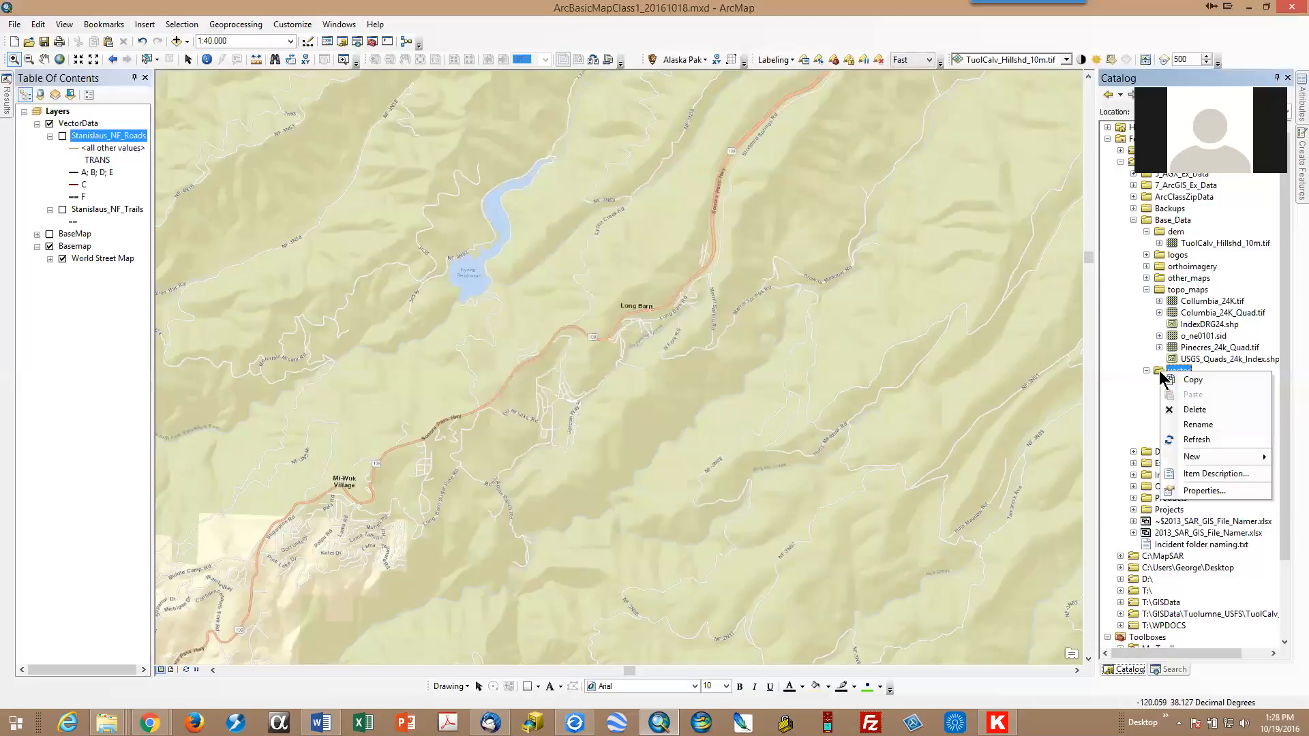
pyautogui.click(1193, 458)
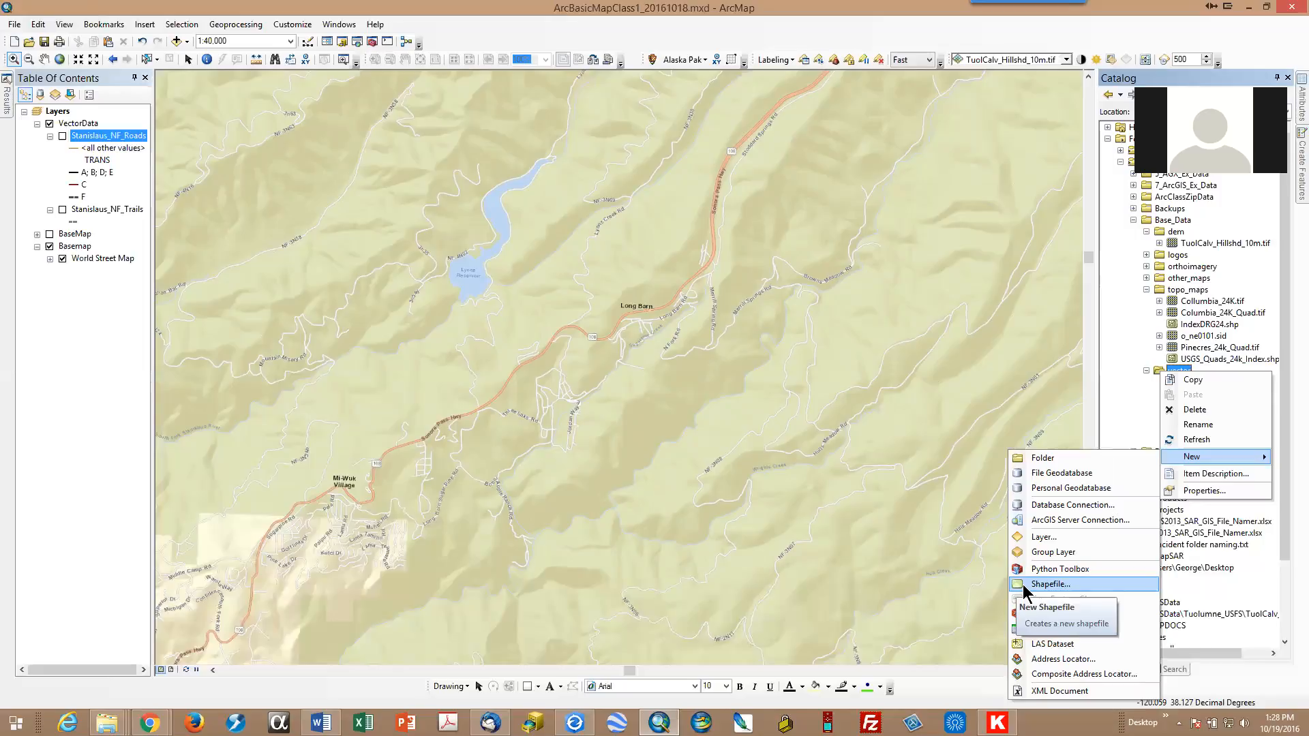
pyautogui.click(1025, 587)
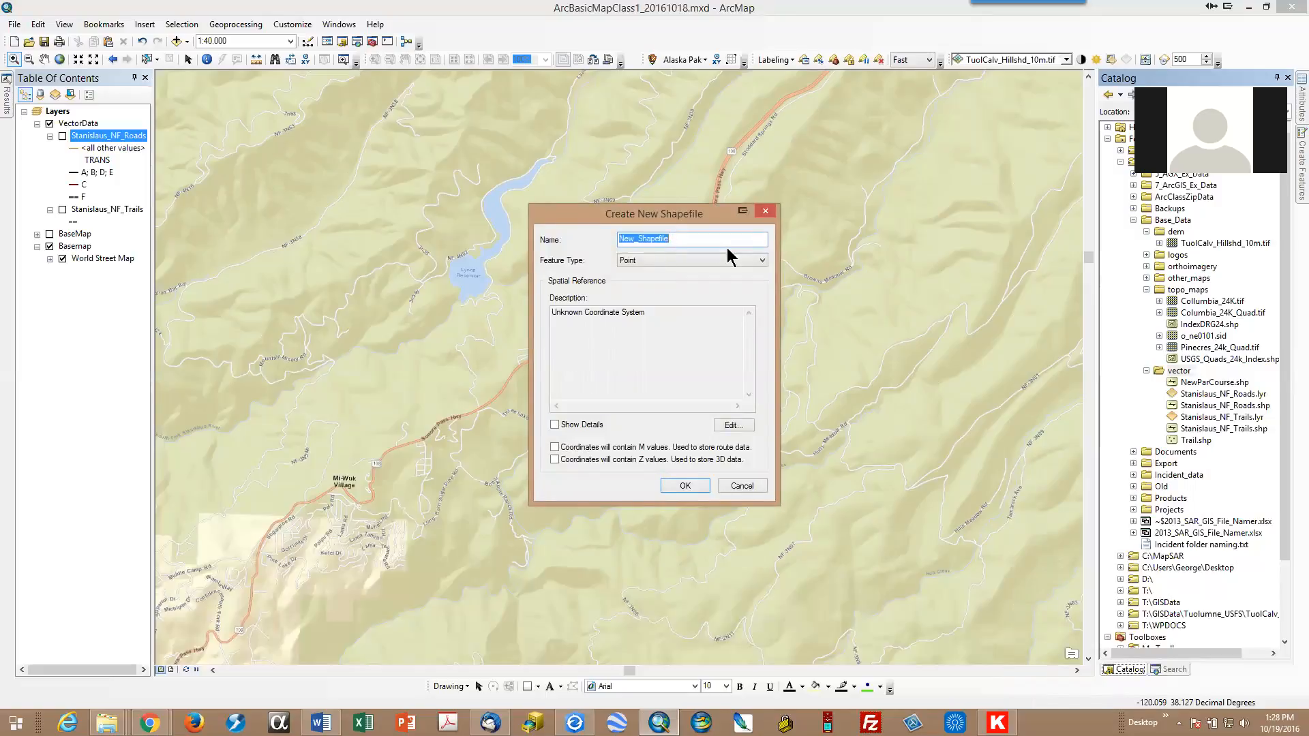
pyautogui.write('Point_Demo')
pyautogui.click(730, 427)
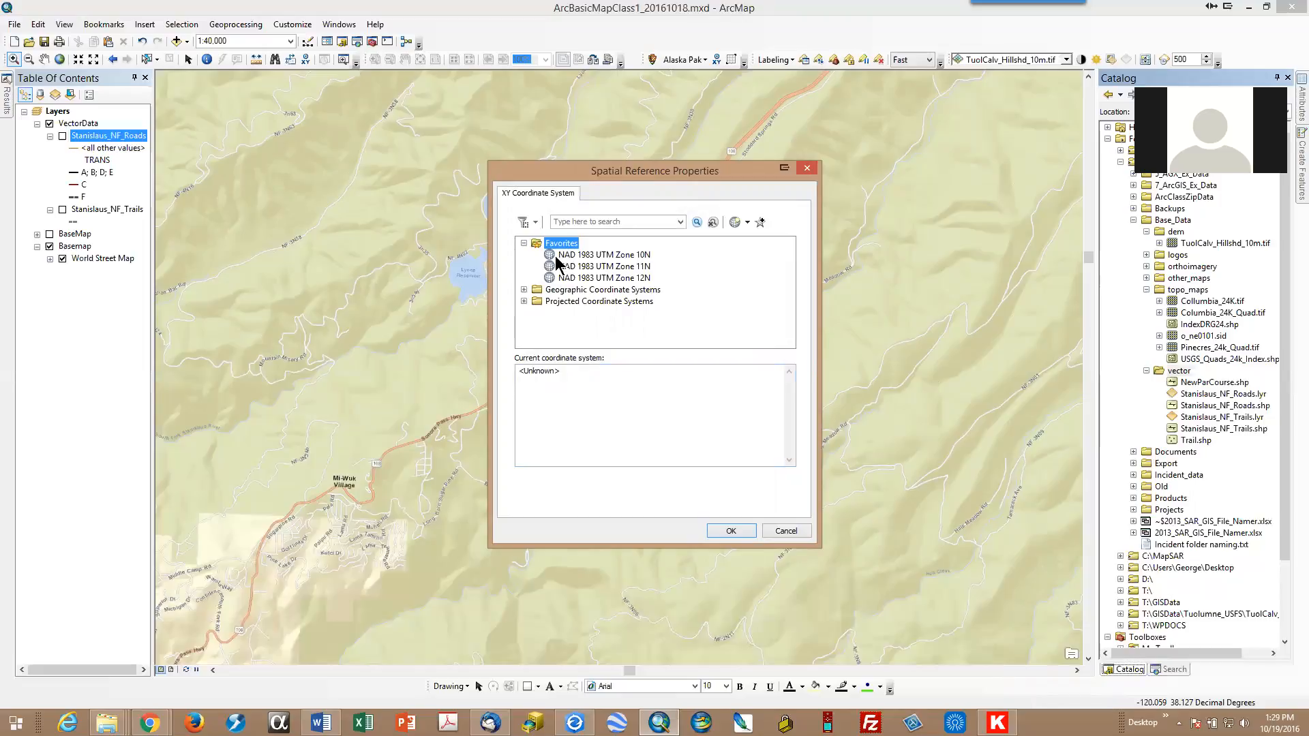
pyautogui.click(561, 268)
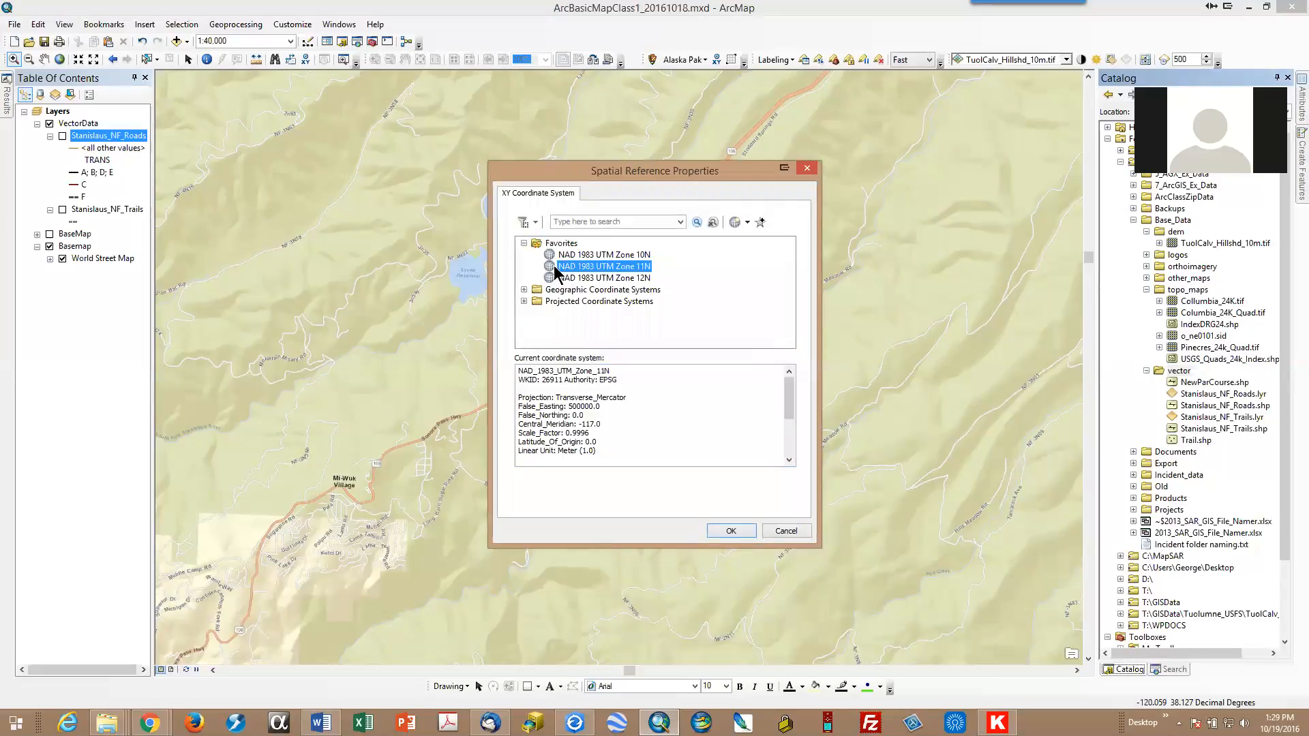
pyautogui.click(733, 532)
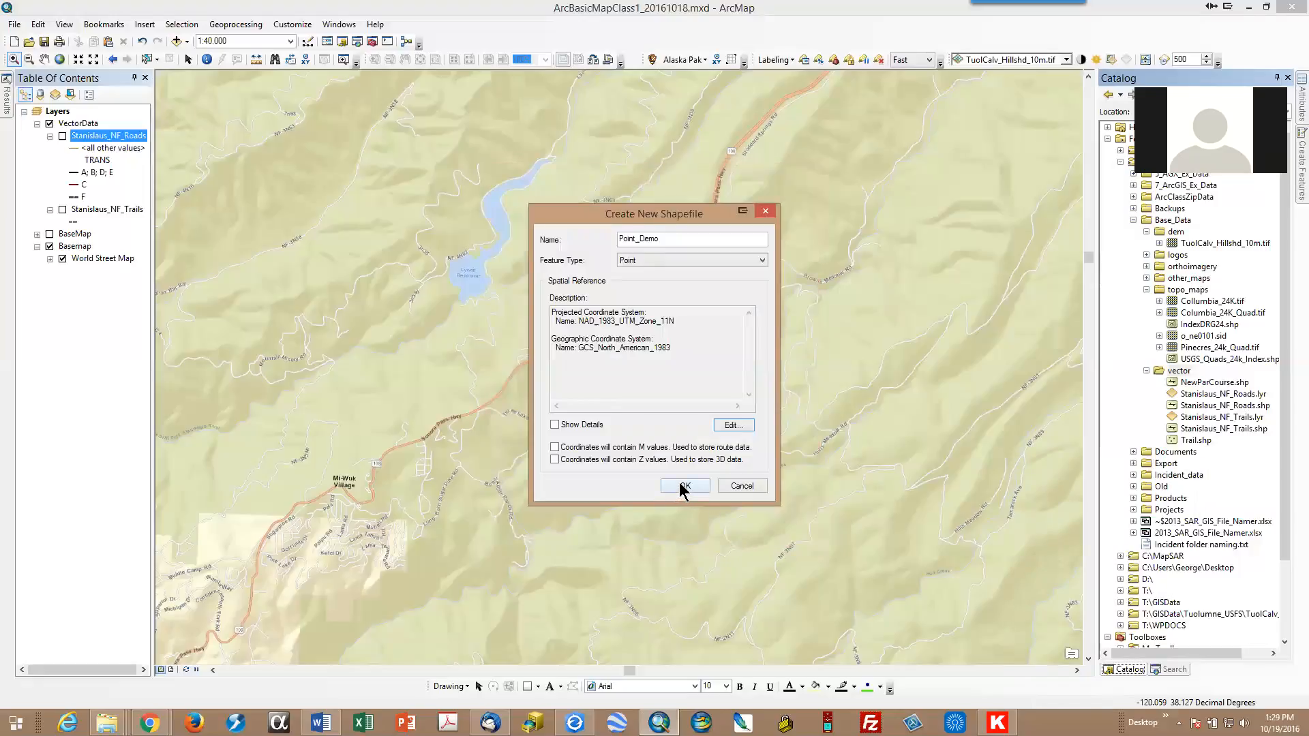
pyautogui.click(682, 485)
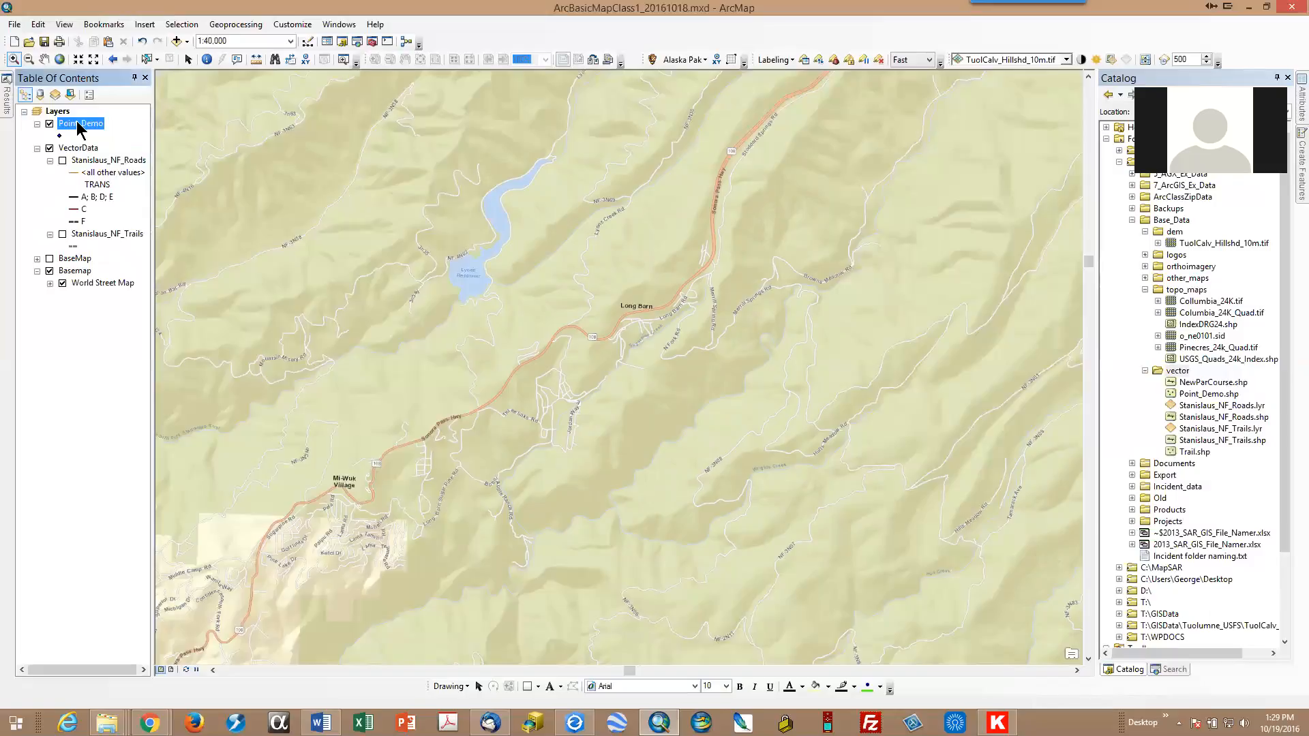
# Open the attribute table of the Point_Demo layer
pyautogui.click(81, 123)
pyautogui.rightClick(82, 124)
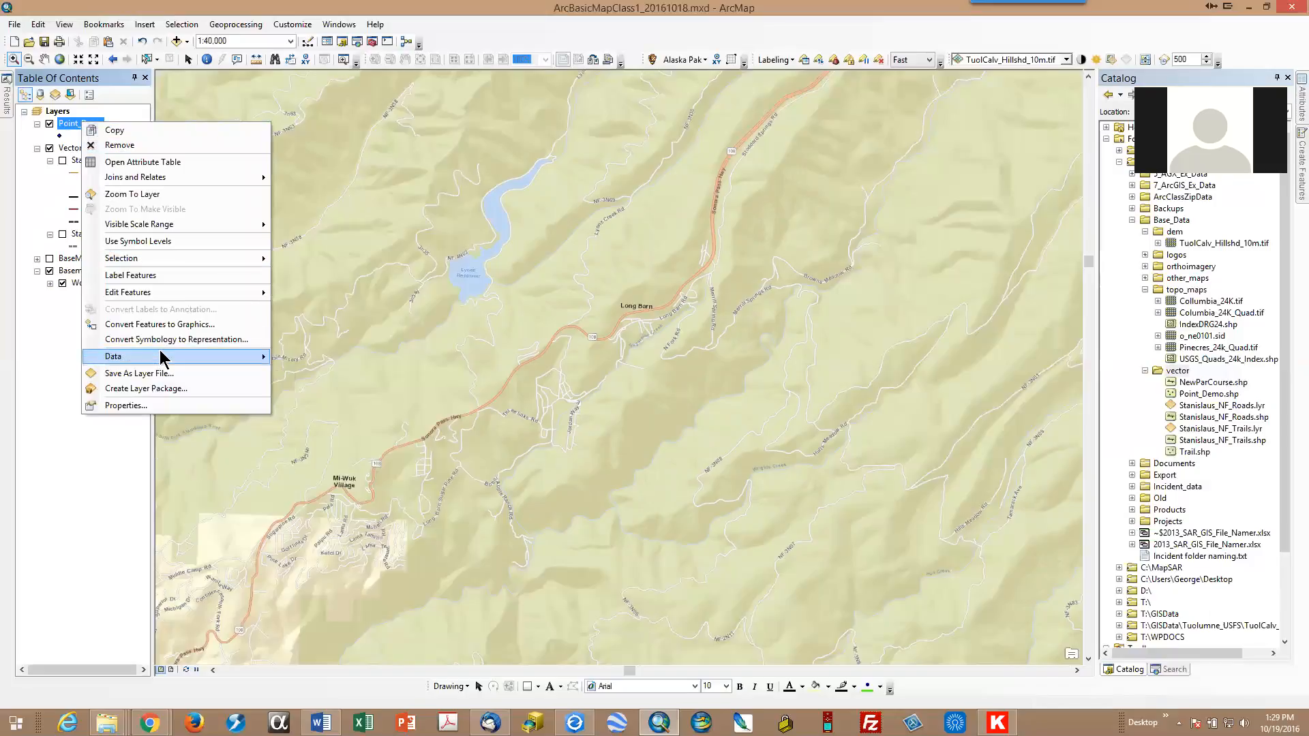
pyautogui.moveTo(163, 356)
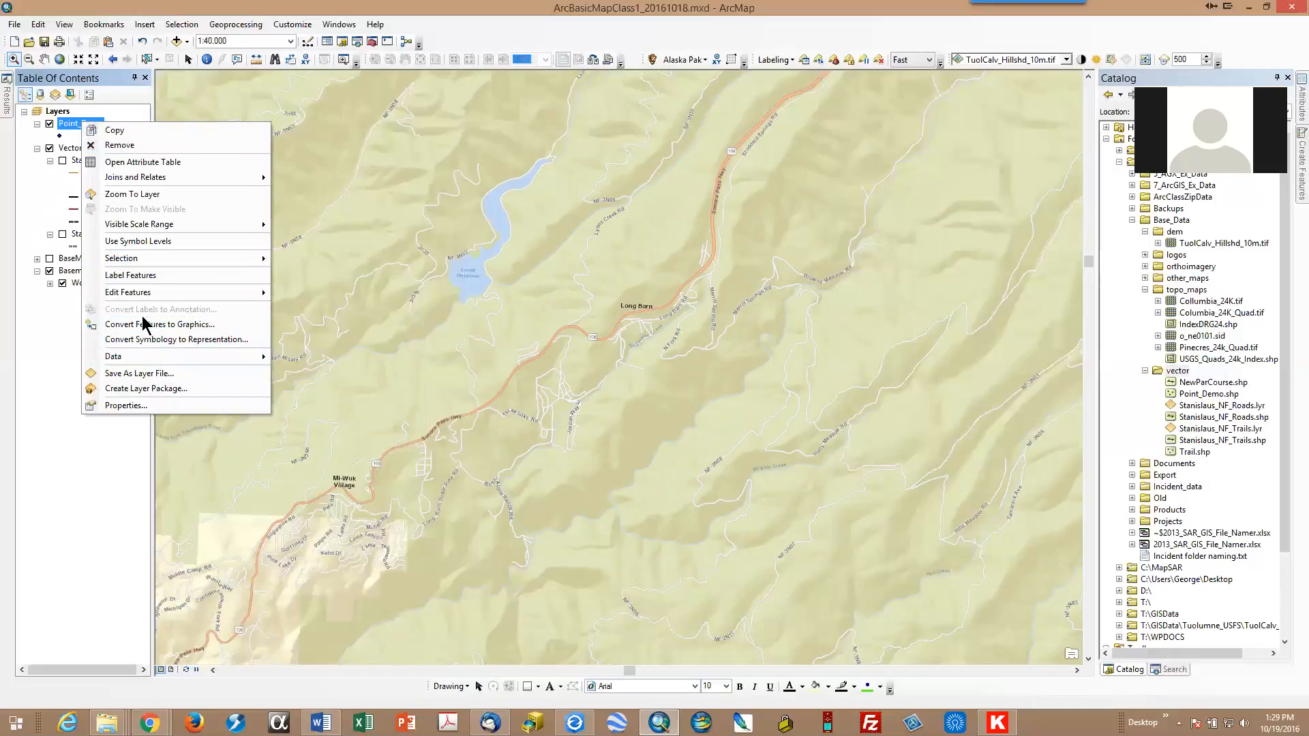
pyautogui.click(161, 163)
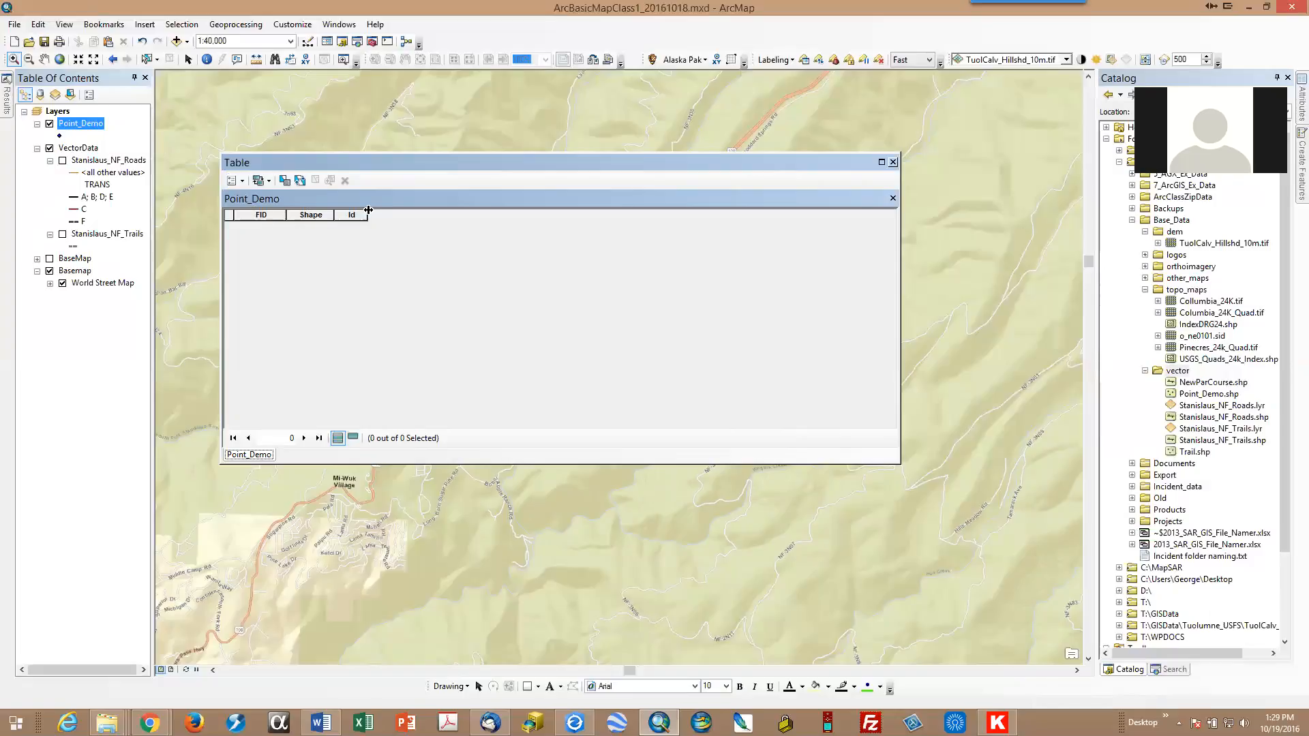
# Add a text field named Label with a length of 20 to the Point_Demo table
pyautogui.click(242, 182)
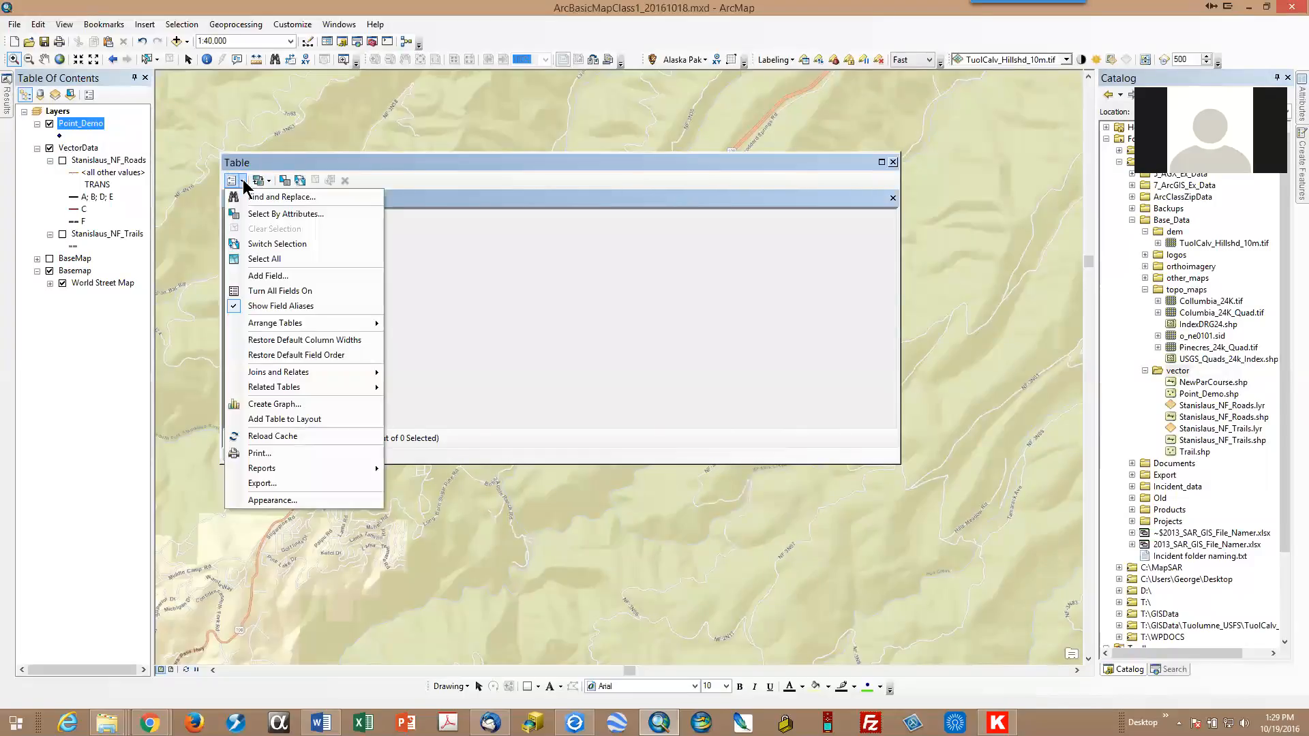
pyautogui.click(272, 277)
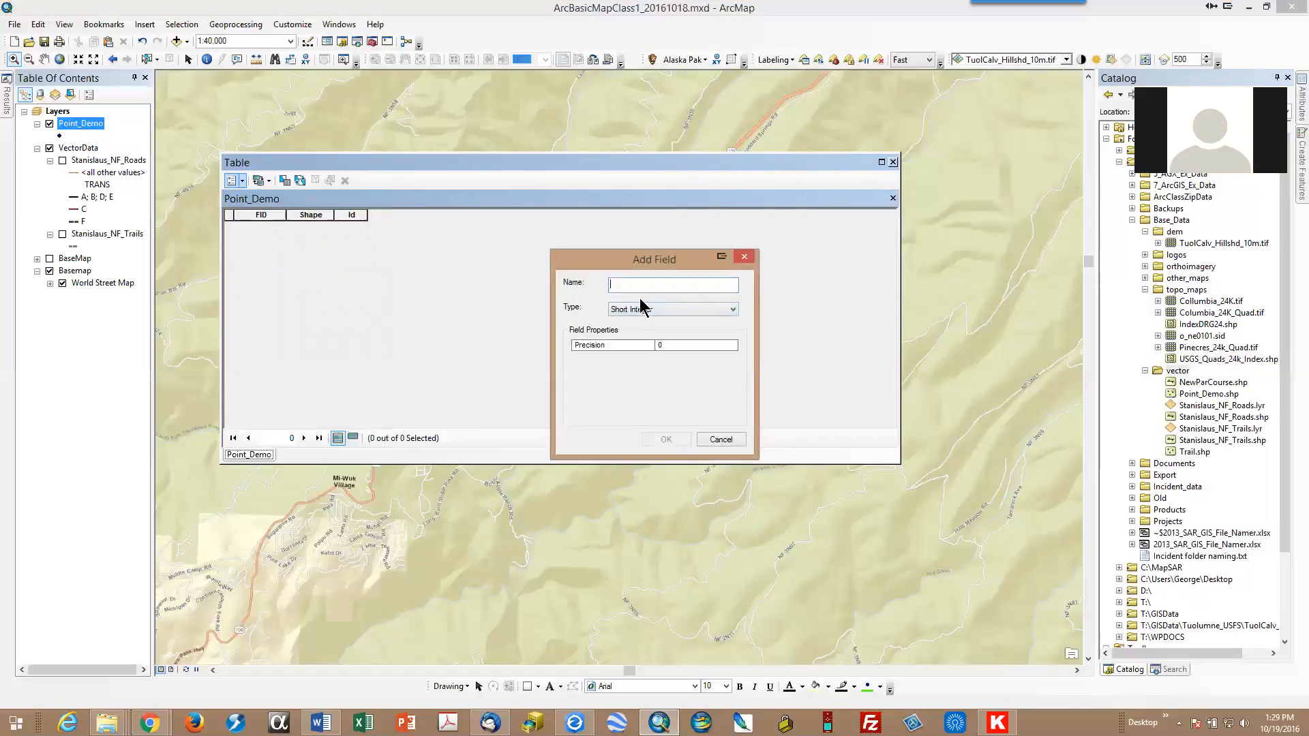
pyautogui.write('Label')
pyautogui.click(707, 309)
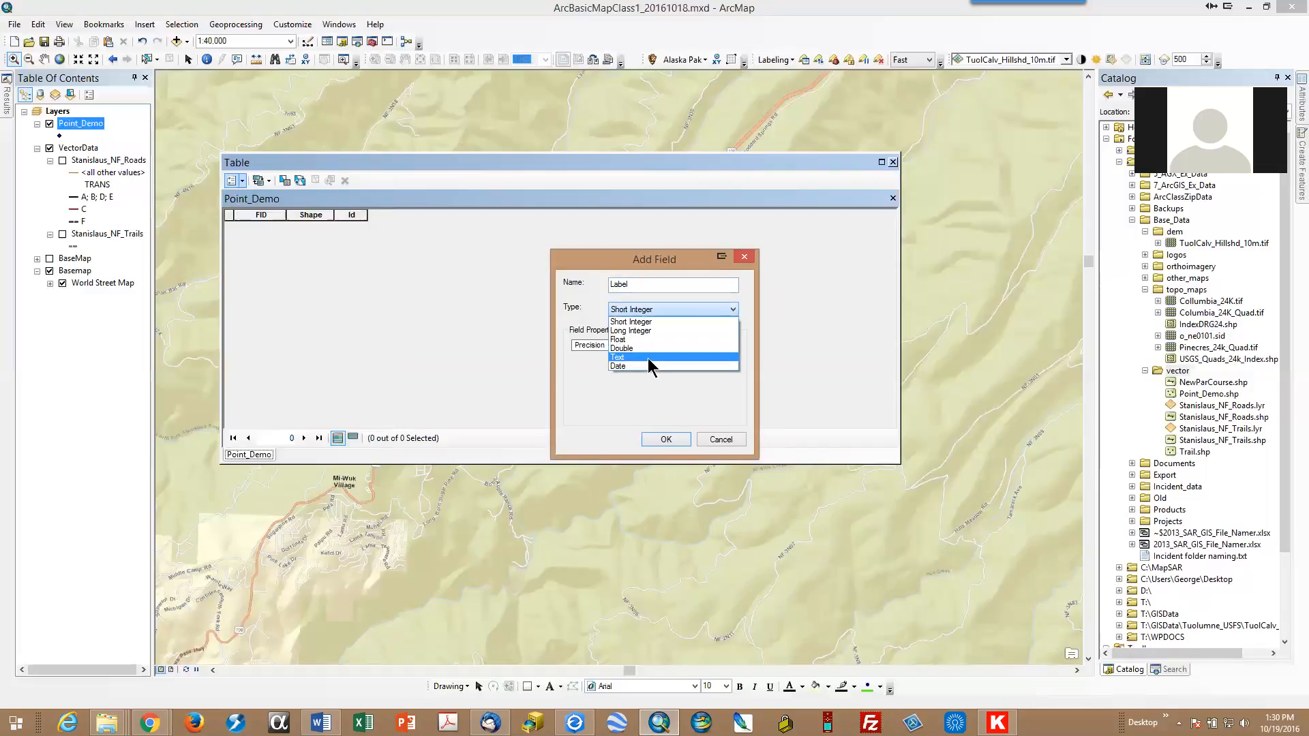
pyautogui.click(648, 358)
pyautogui.click(680, 343)
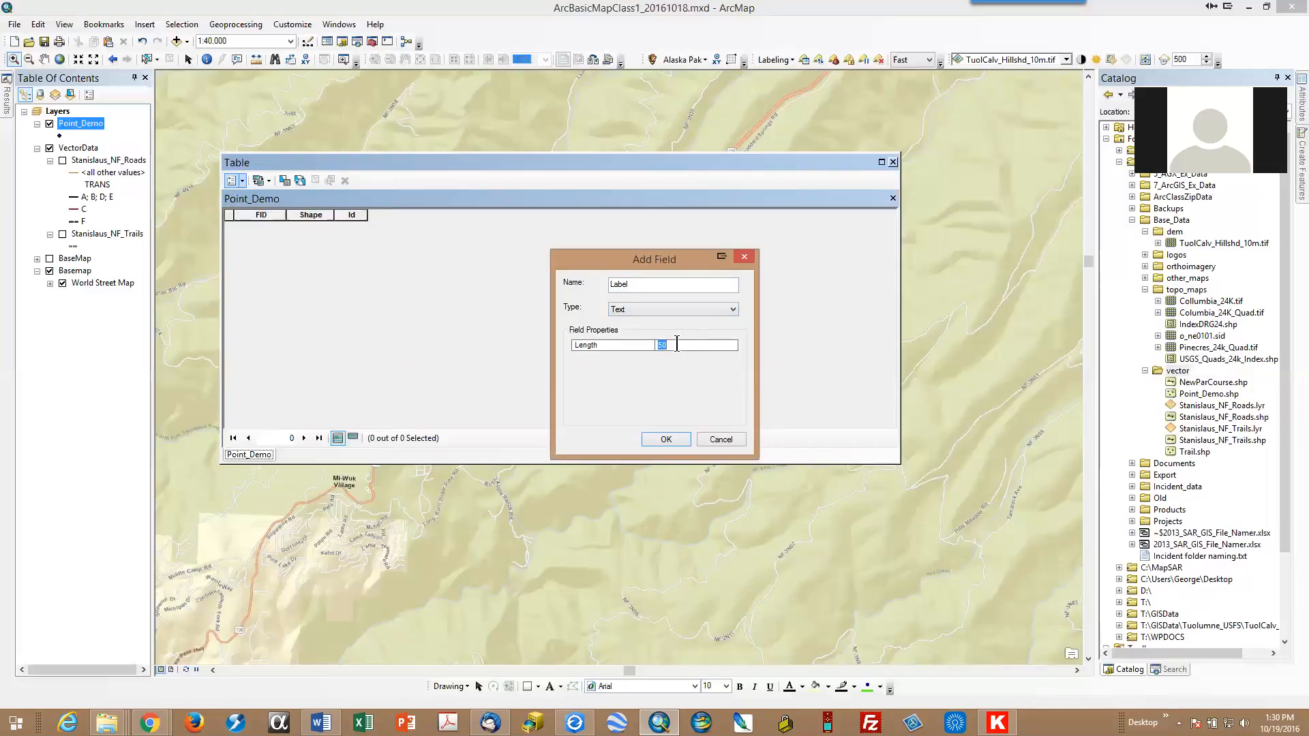
pyautogui.write('20')
pyautogui.click(663, 440)
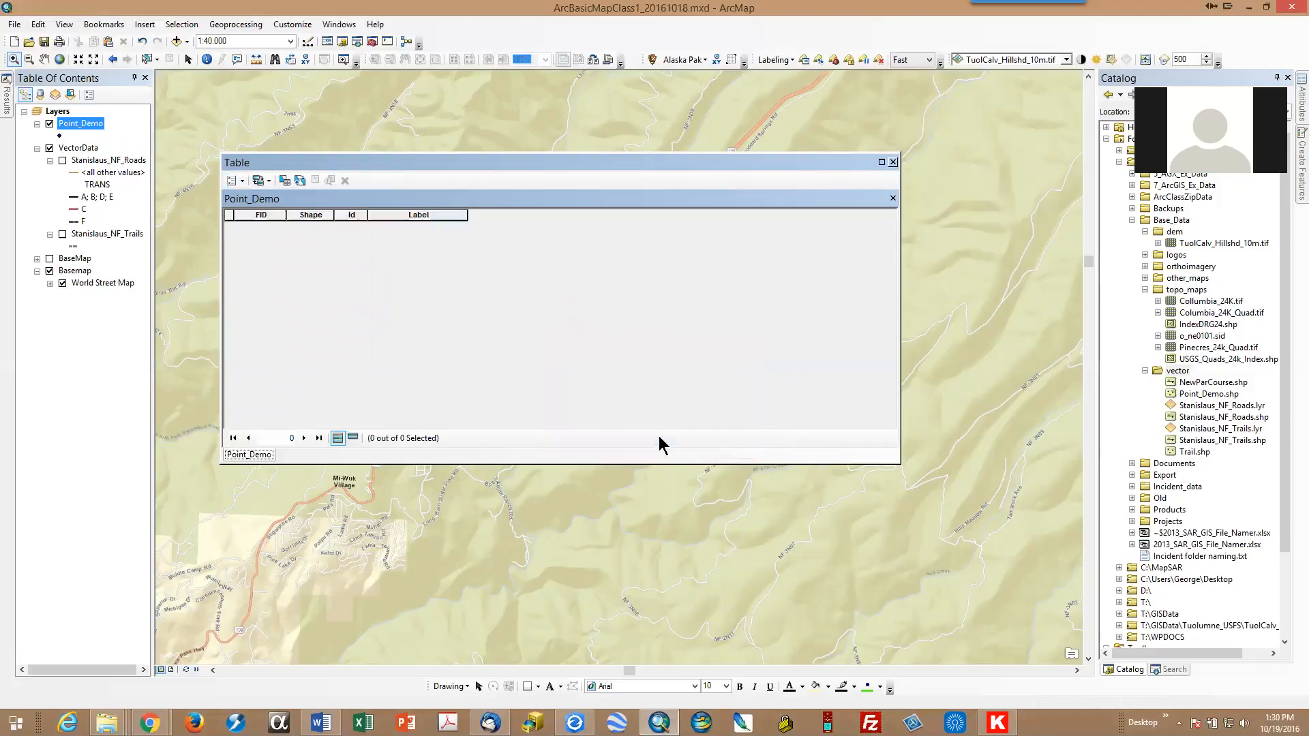
# Start a new field for the Point_Demo table and name it Class
pyautogui.click(242, 181)
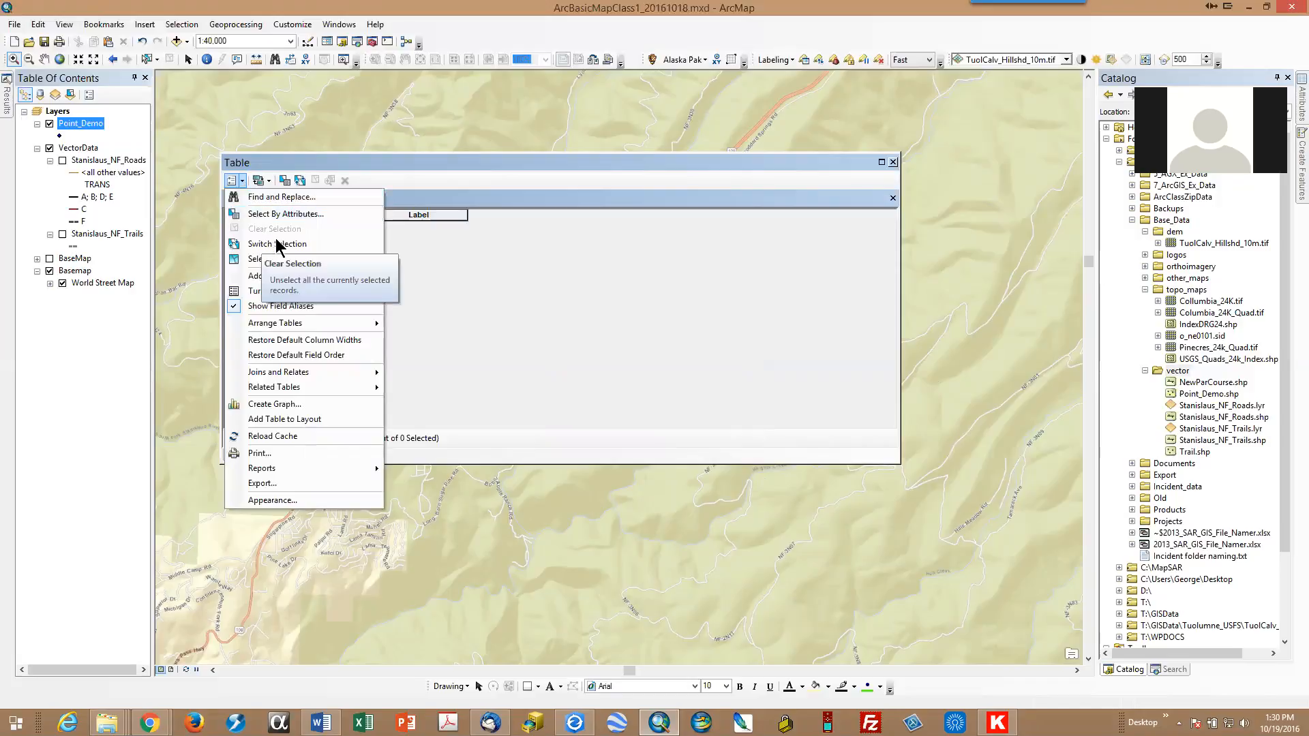
pyautogui.click(287, 276)
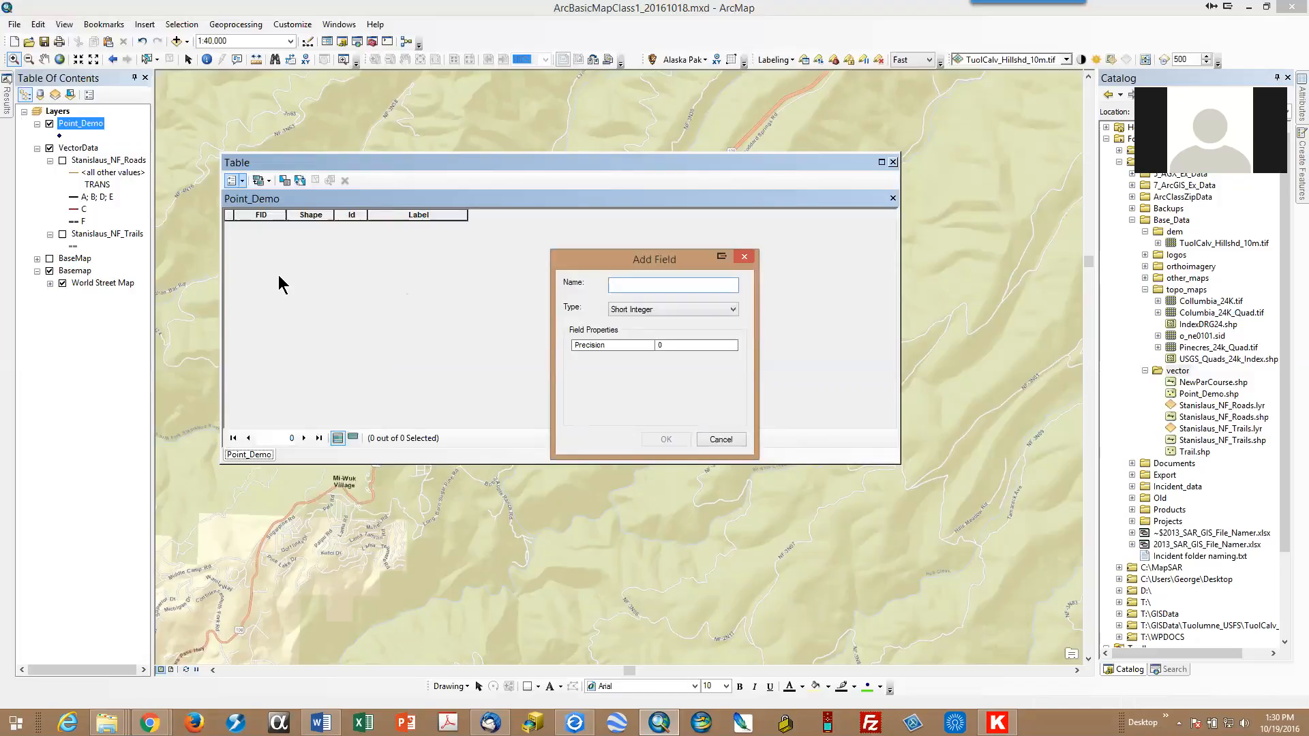
pyautogui.write('Cla')
pyautogui.click(731, 309)
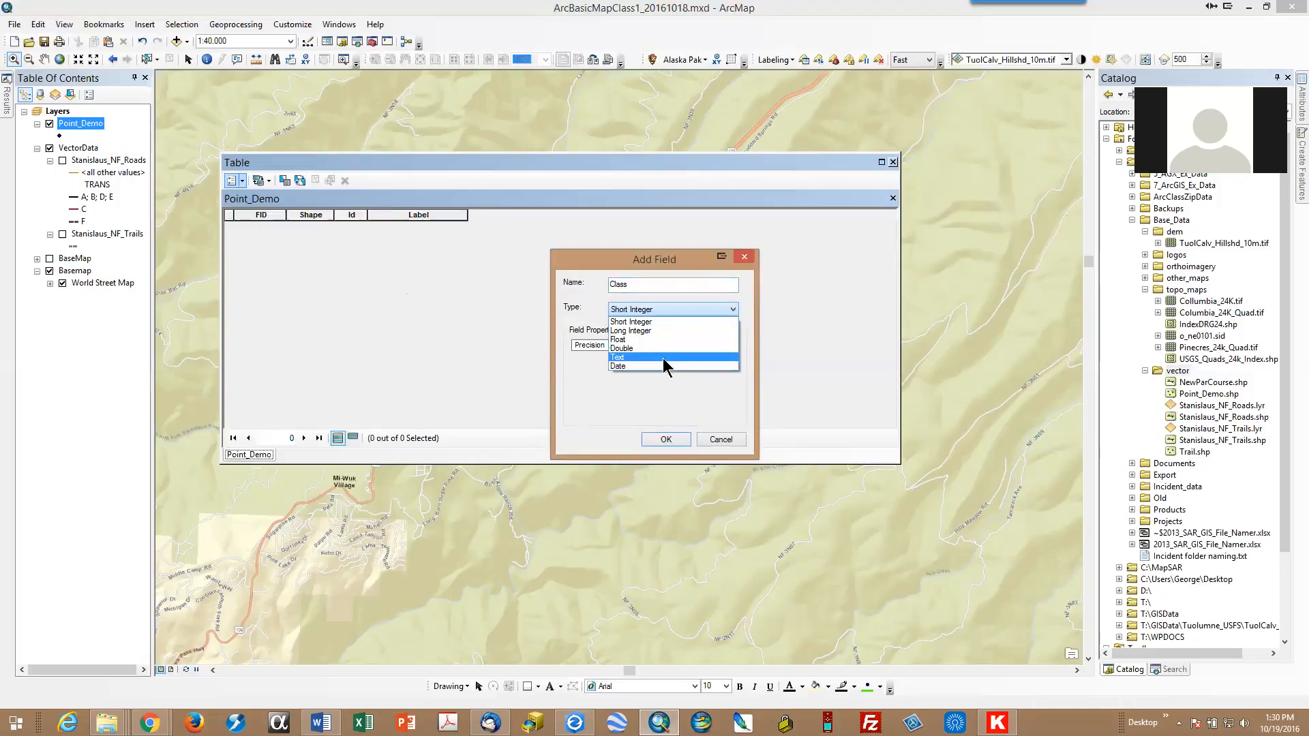
pyautogui.click(663, 358)
pyautogui.click(679, 343)
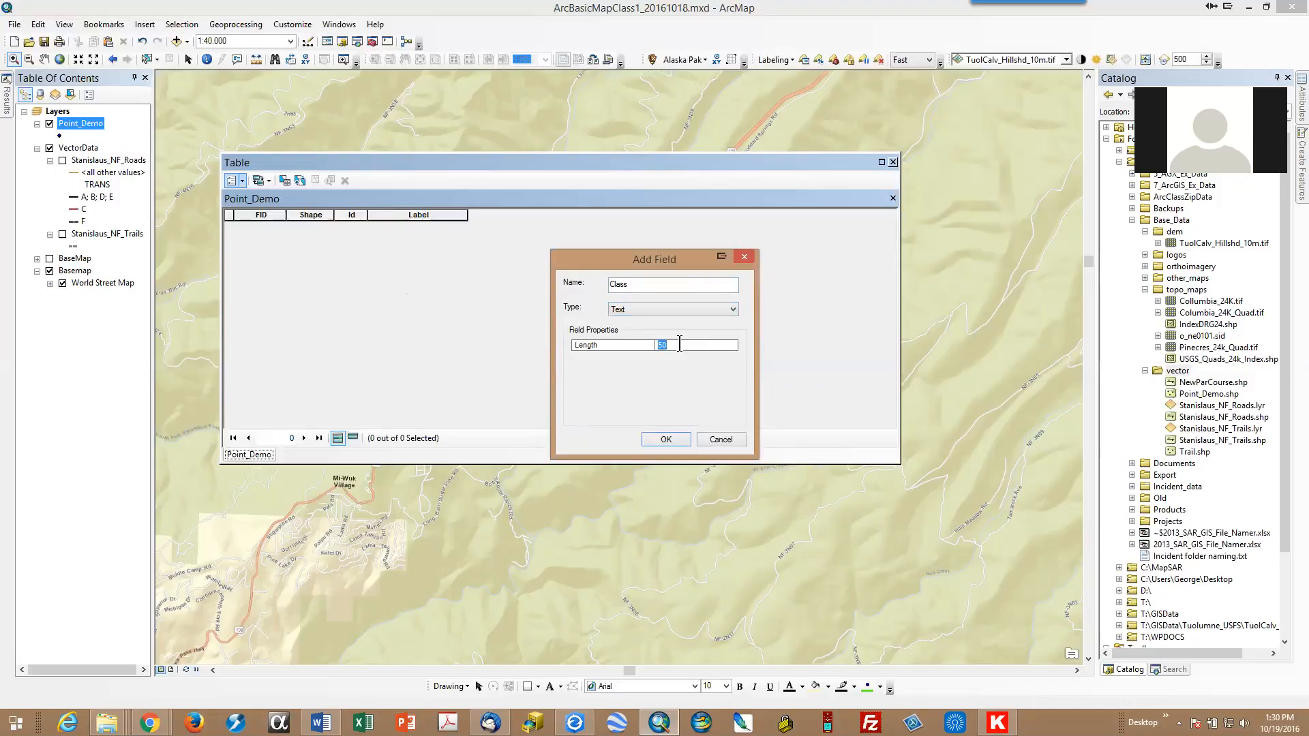
pyautogui.write('5')
# Set the Class field's type to Short Integer and add it to the table
pyautogui.click(713, 309)
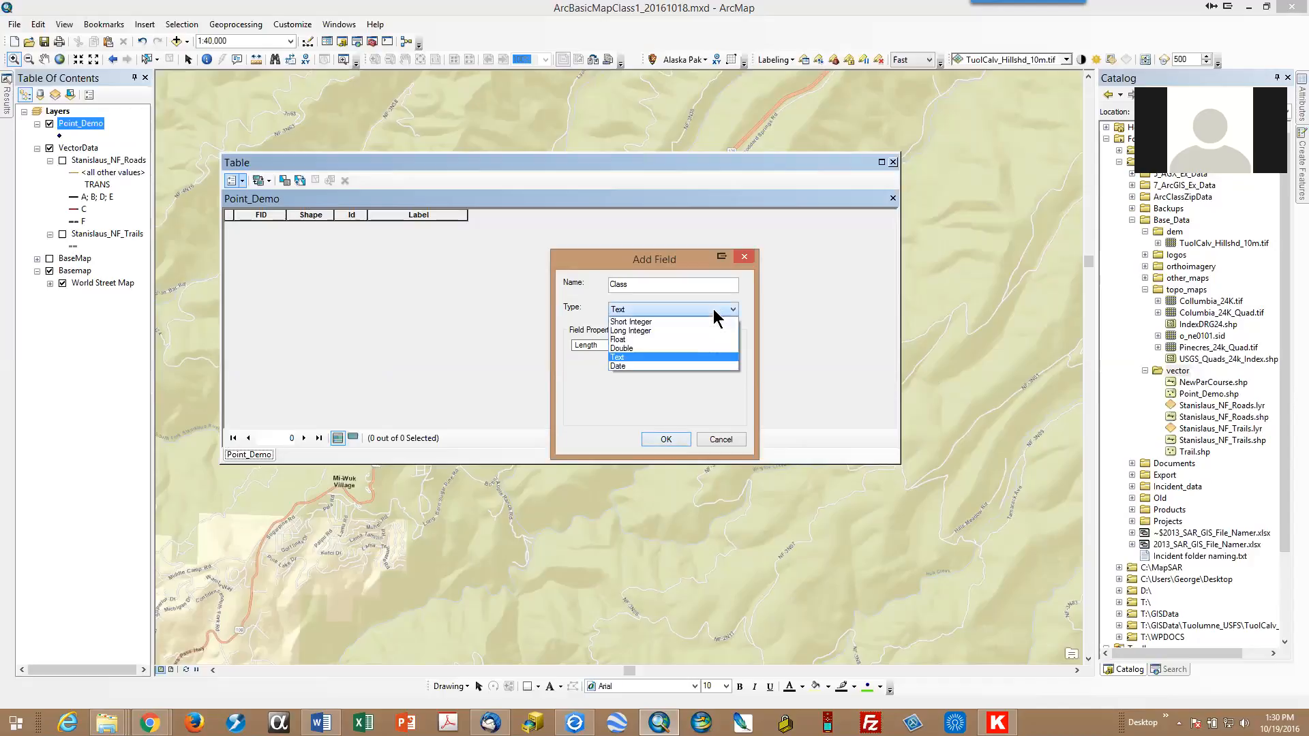
pyautogui.click(672, 321)
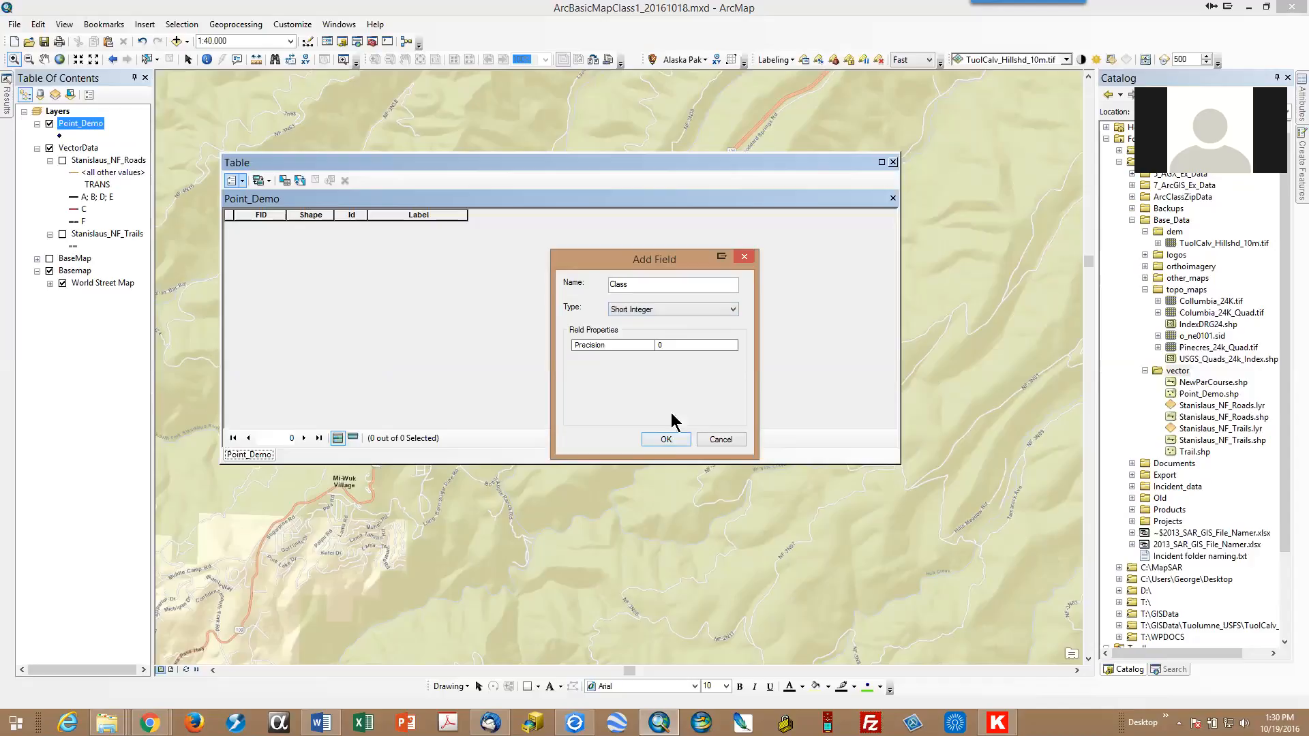
pyautogui.click(663, 440)
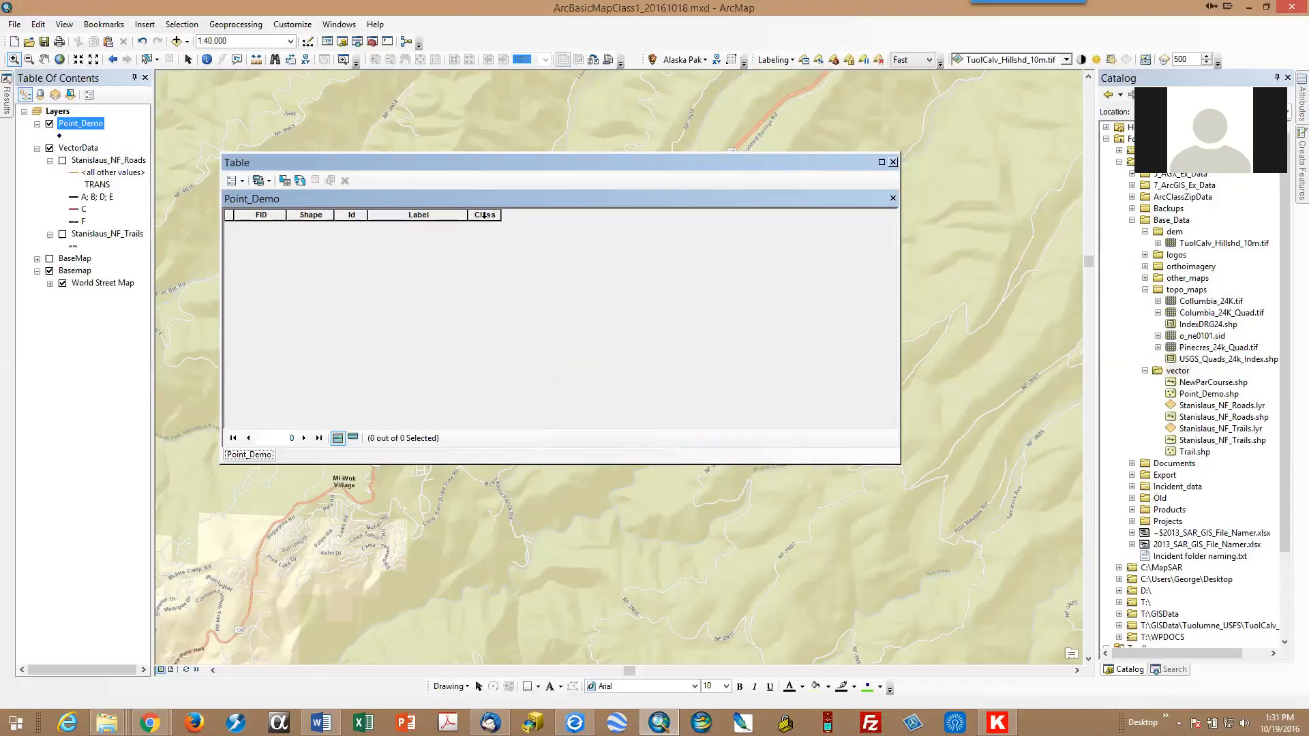
# Start an edit session on the Point_Demo layer, moving the attribute table lower on the map and docking the Editor toolbar
pyautogui.rightClick(75, 132)
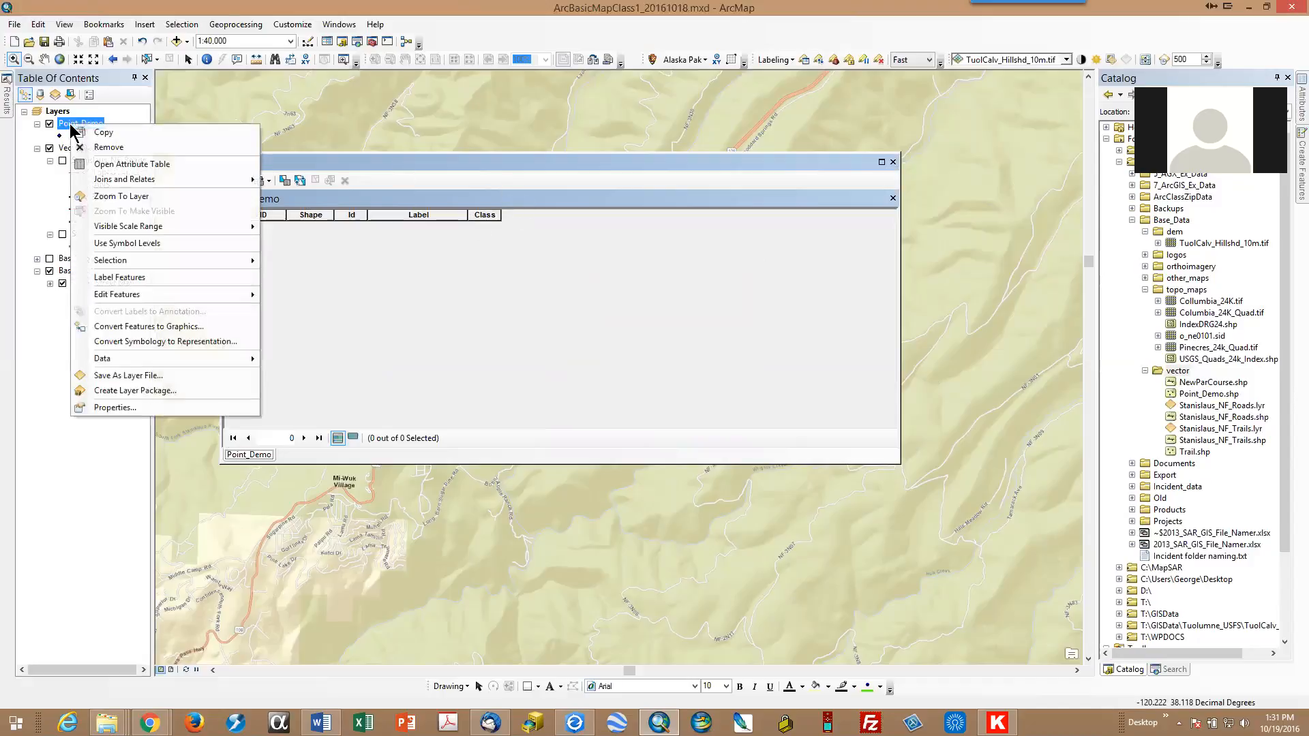
pyautogui.moveTo(129, 294)
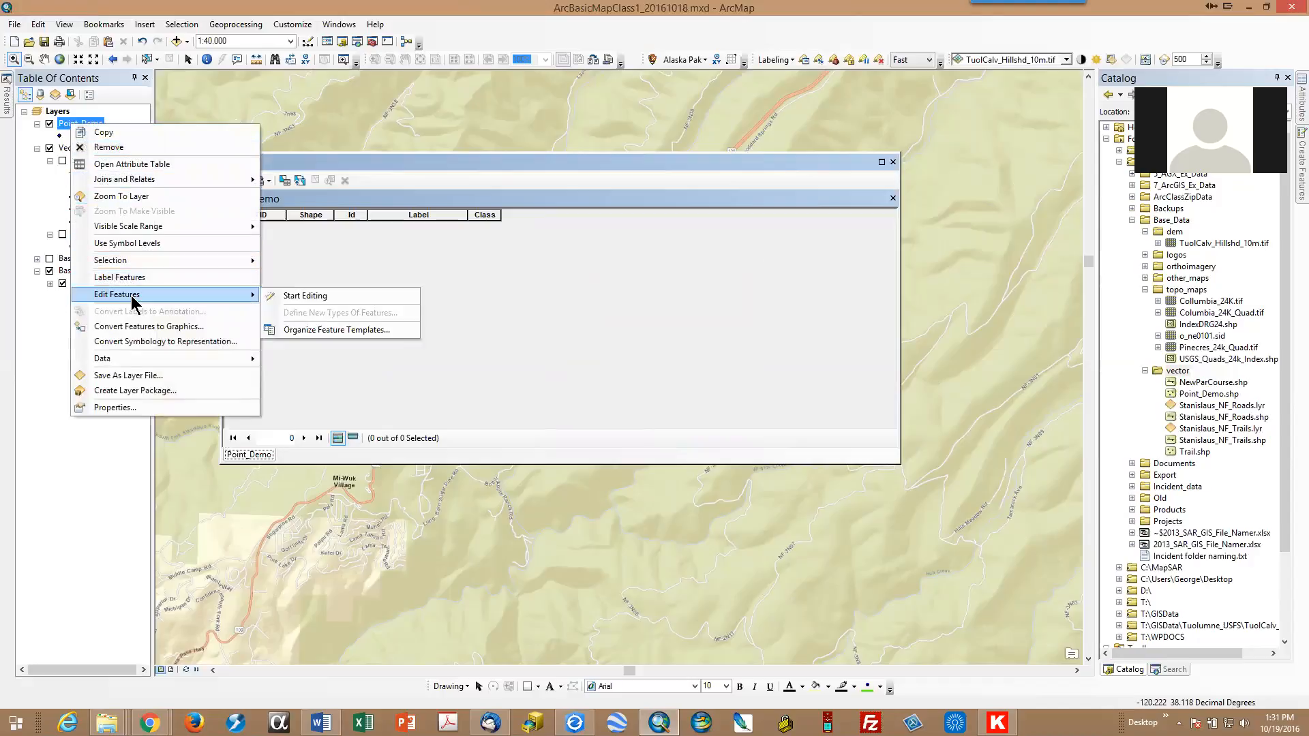
pyautogui.click(318, 298)
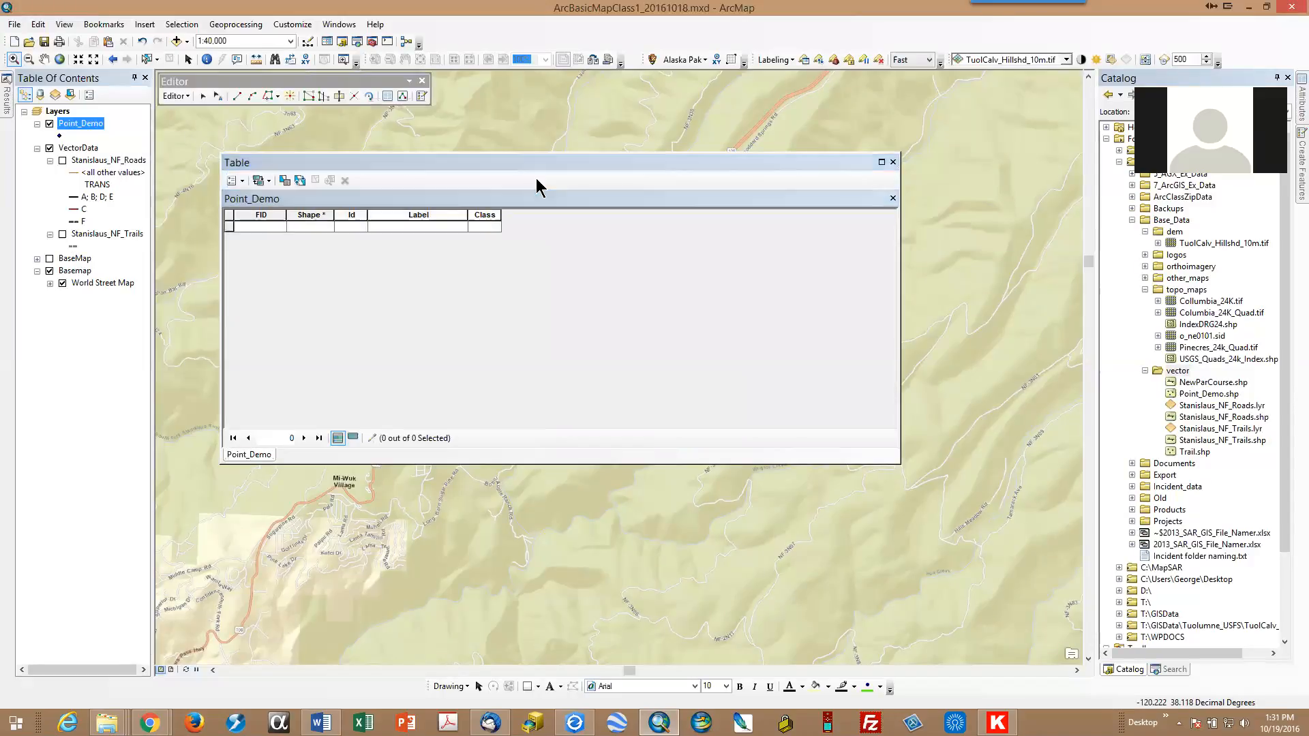
pyautogui.moveTo(539, 176); pyautogui.dragTo(566, 369)
pyautogui.moveTo(318, 80)
pyautogui.mouseDown()
pyautogui.moveTo(300, 60)
pyautogui.moveTo(301, 78)
pyautogui.mouseUp()
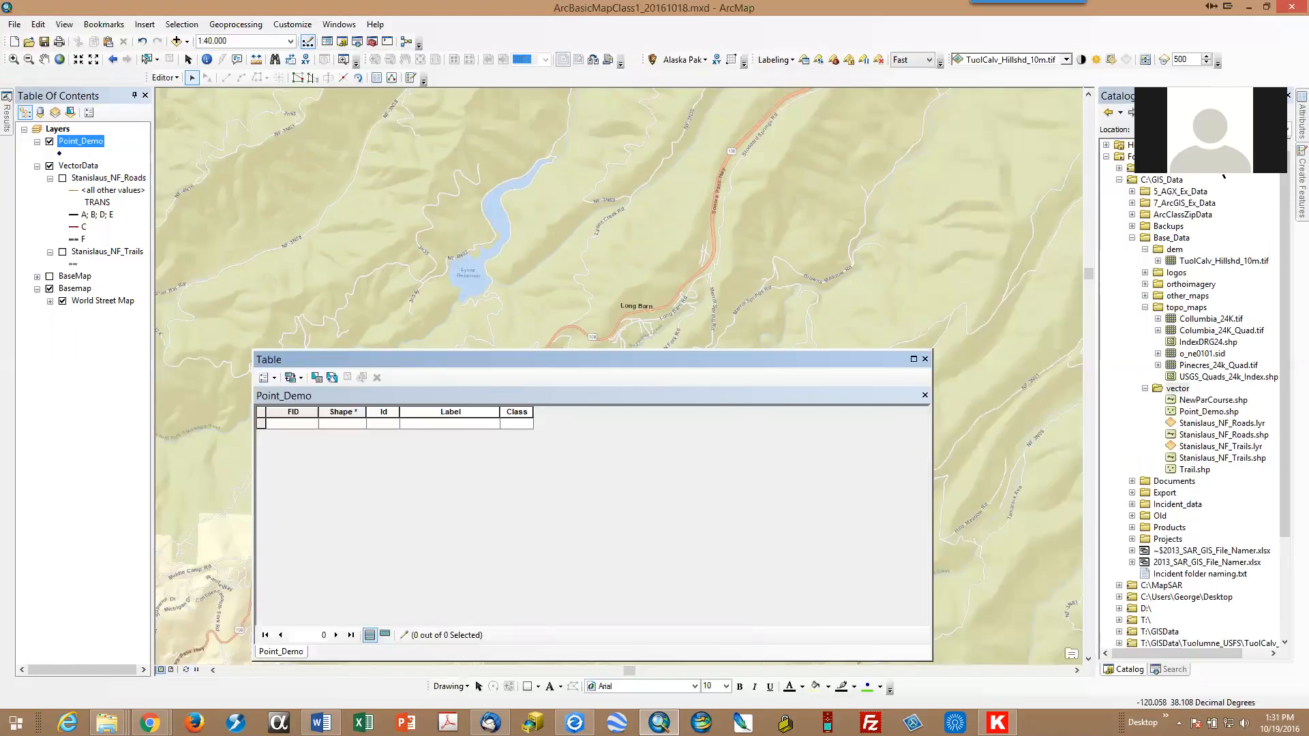
# Auto-hide the Catalog window and keep the Create Features window open with its Construction Tools area enlarged
pyautogui.click(1279, 96)
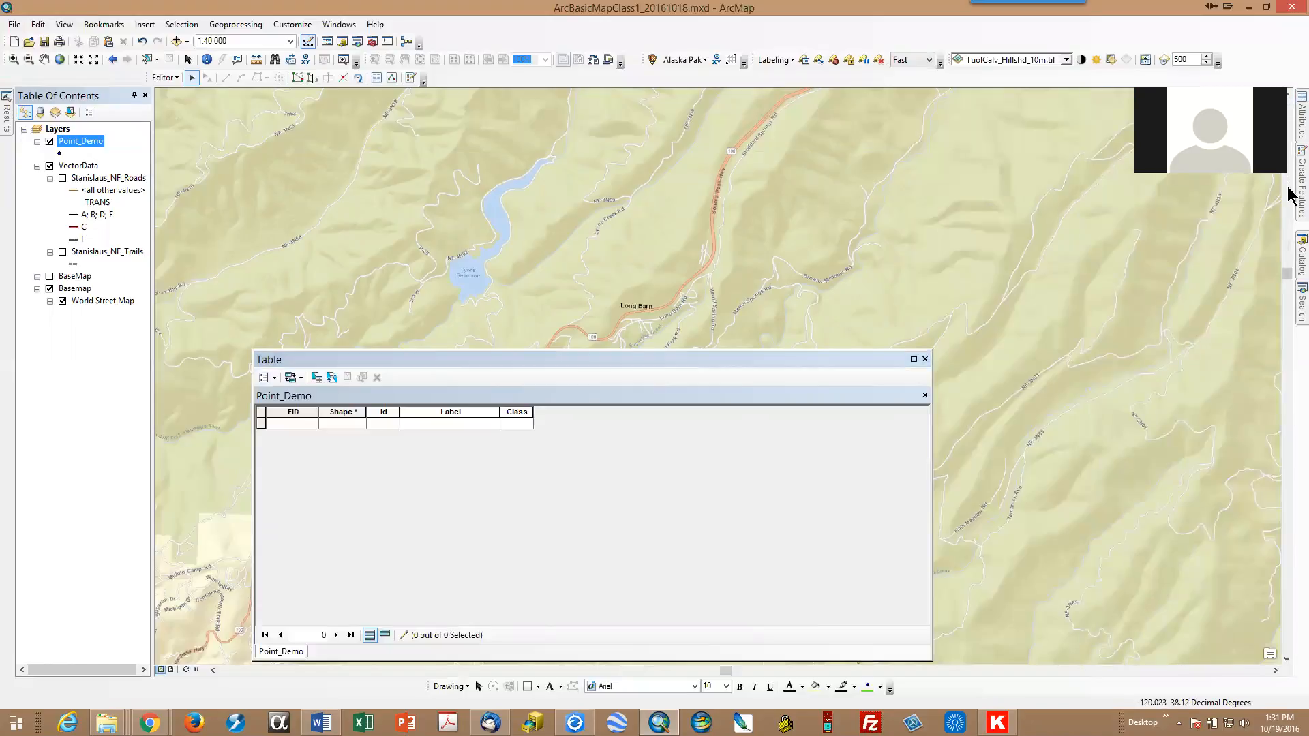
pyautogui.moveTo(1291, 194)
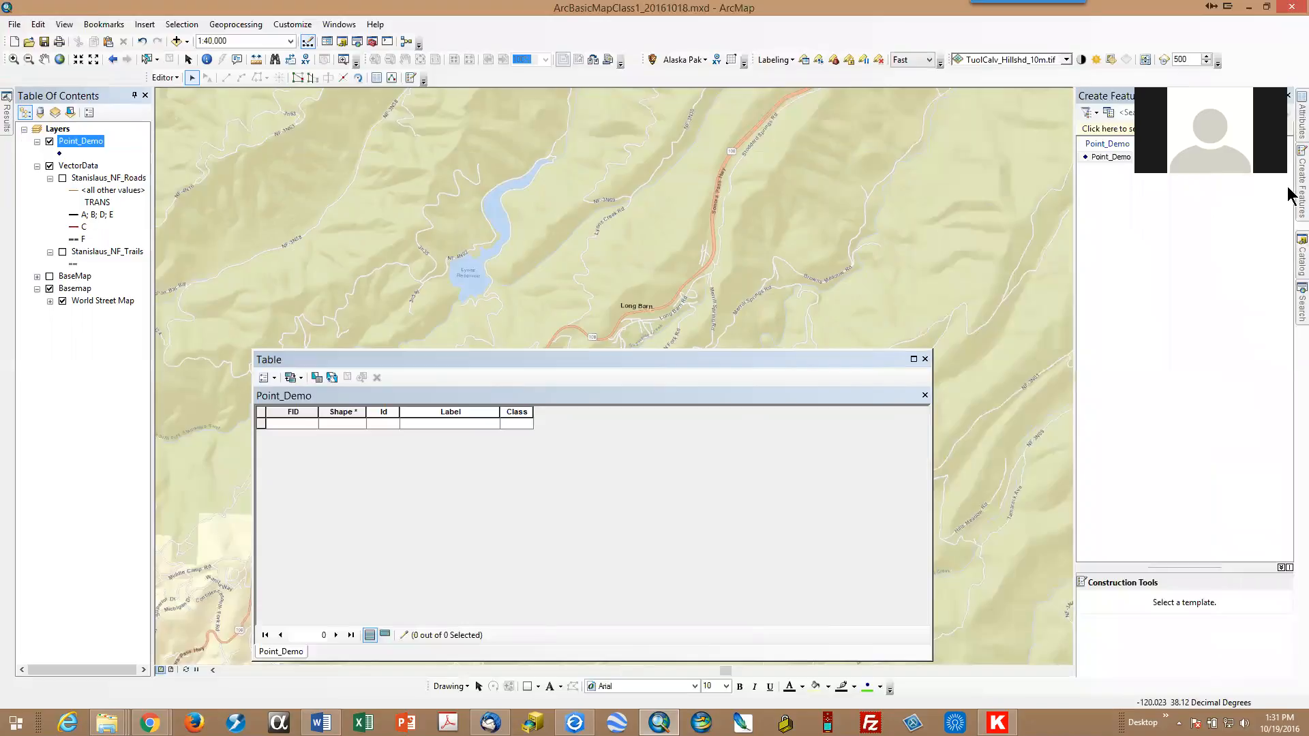
pyautogui.click(1288, 189)
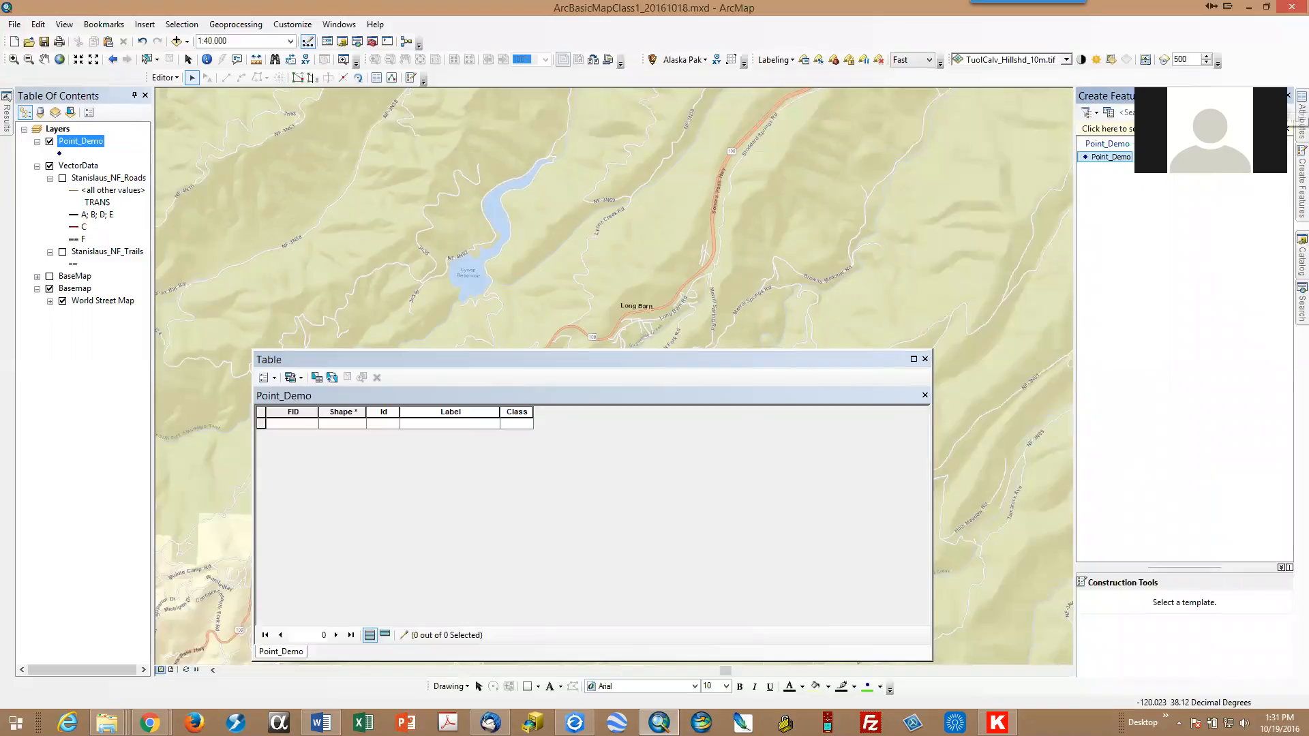
pyautogui.click(1279, 95)
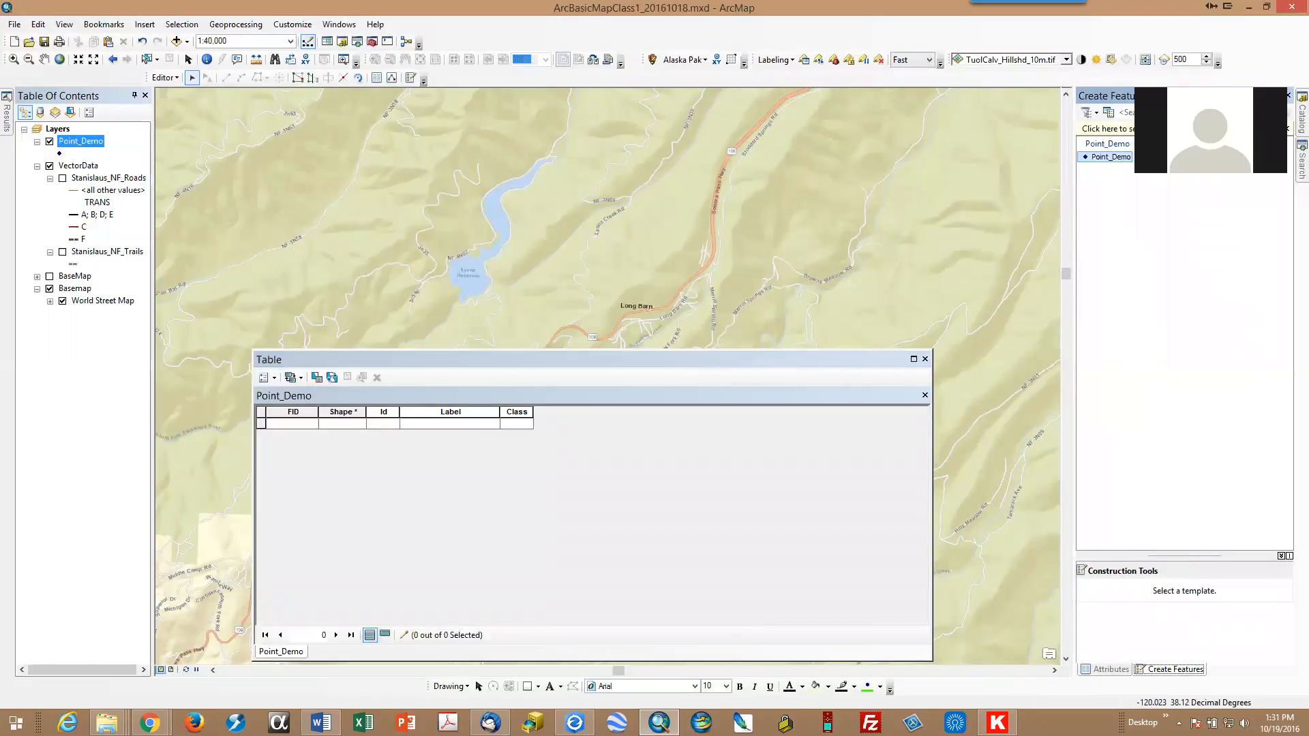
pyautogui.moveTo(1180, 559); pyautogui.dragTo(1157, 408)
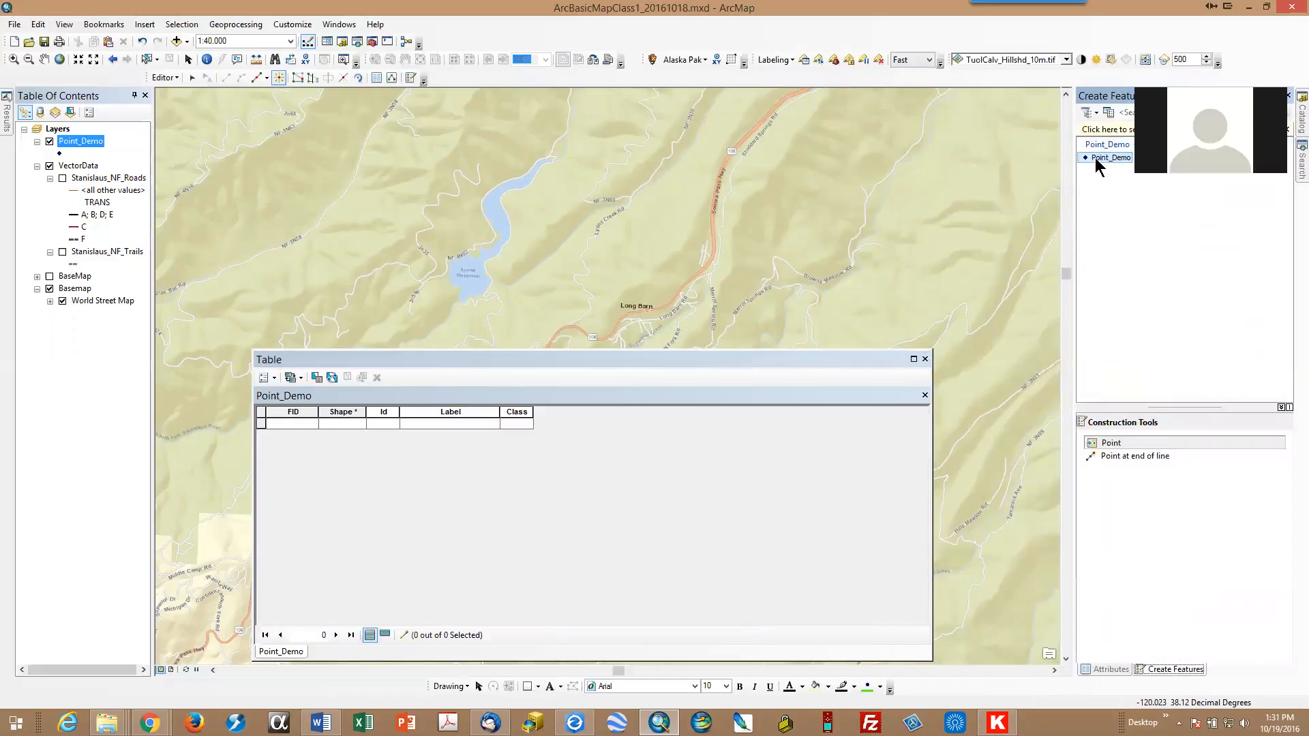
# Place a Point_Demo point northeast of the reservoir with the Point construction tool and show its attributes for editing
pyautogui.click(1113, 444)
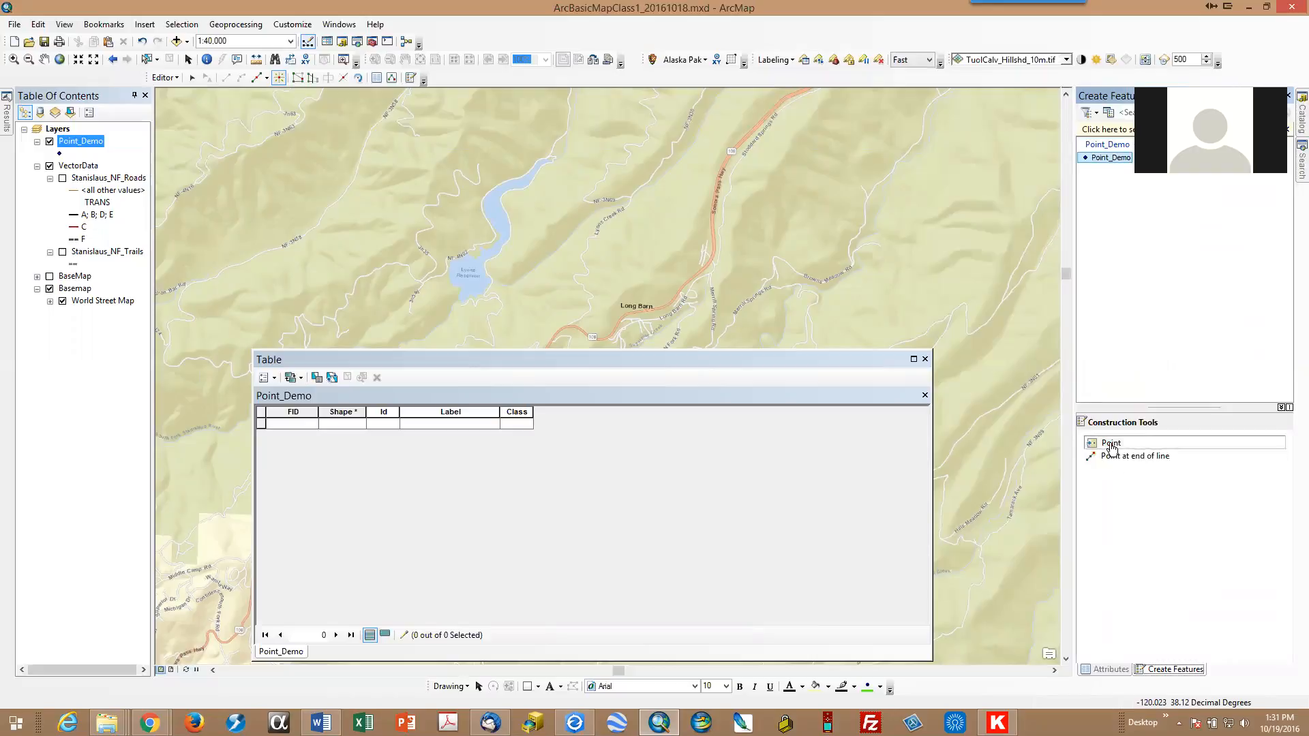
pyautogui.click(1113, 447)
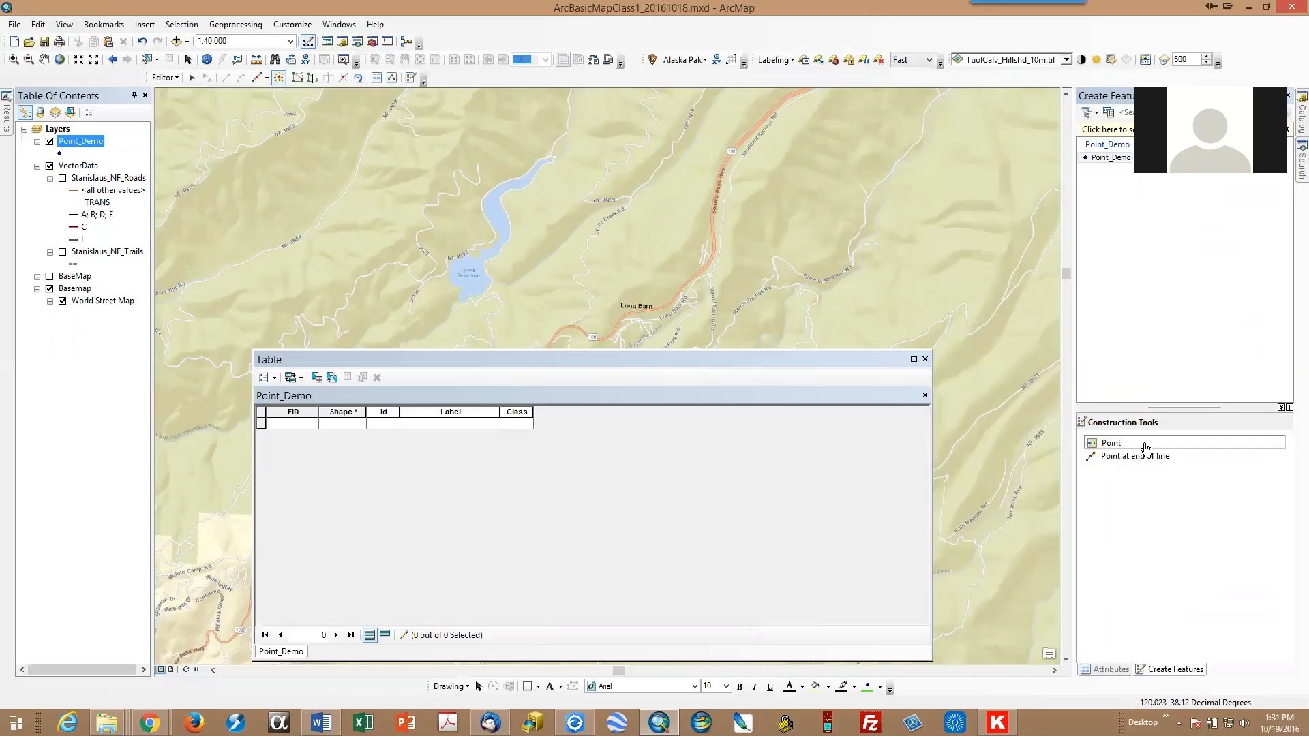
pyautogui.click(733, 202)
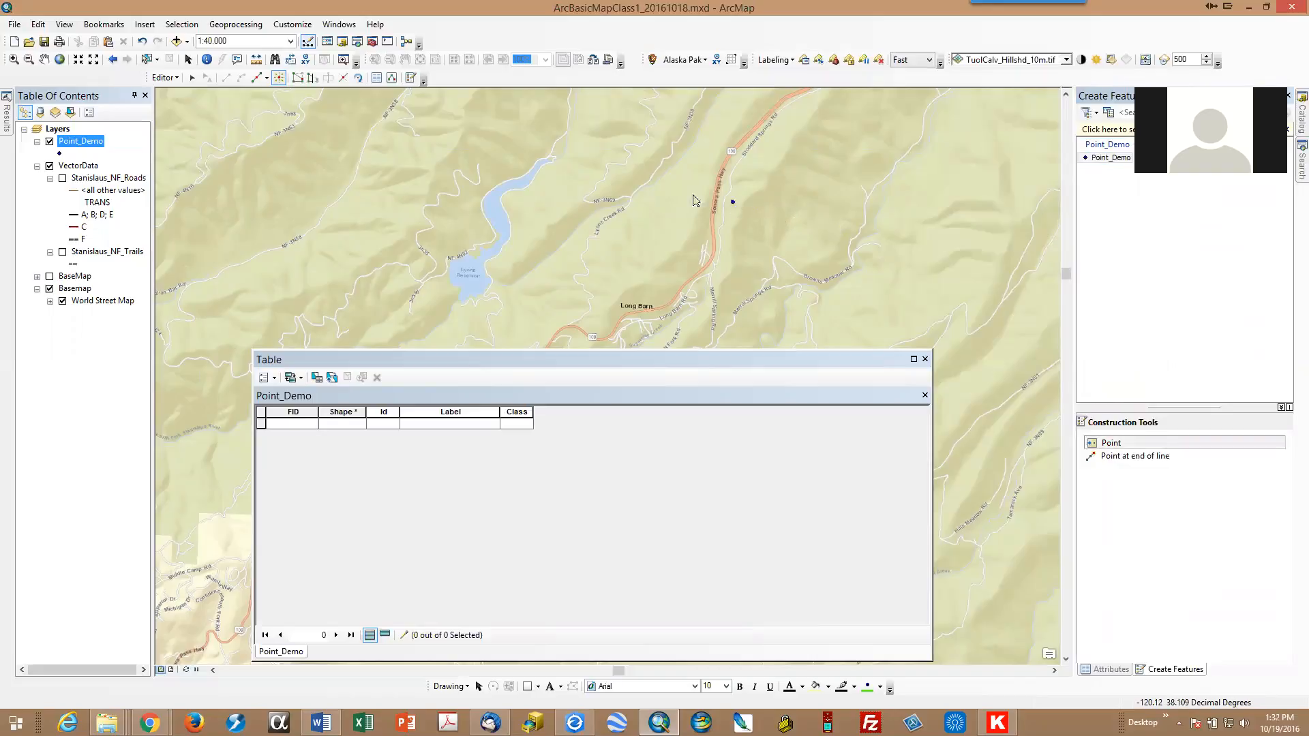
pyautogui.click(622, 176)
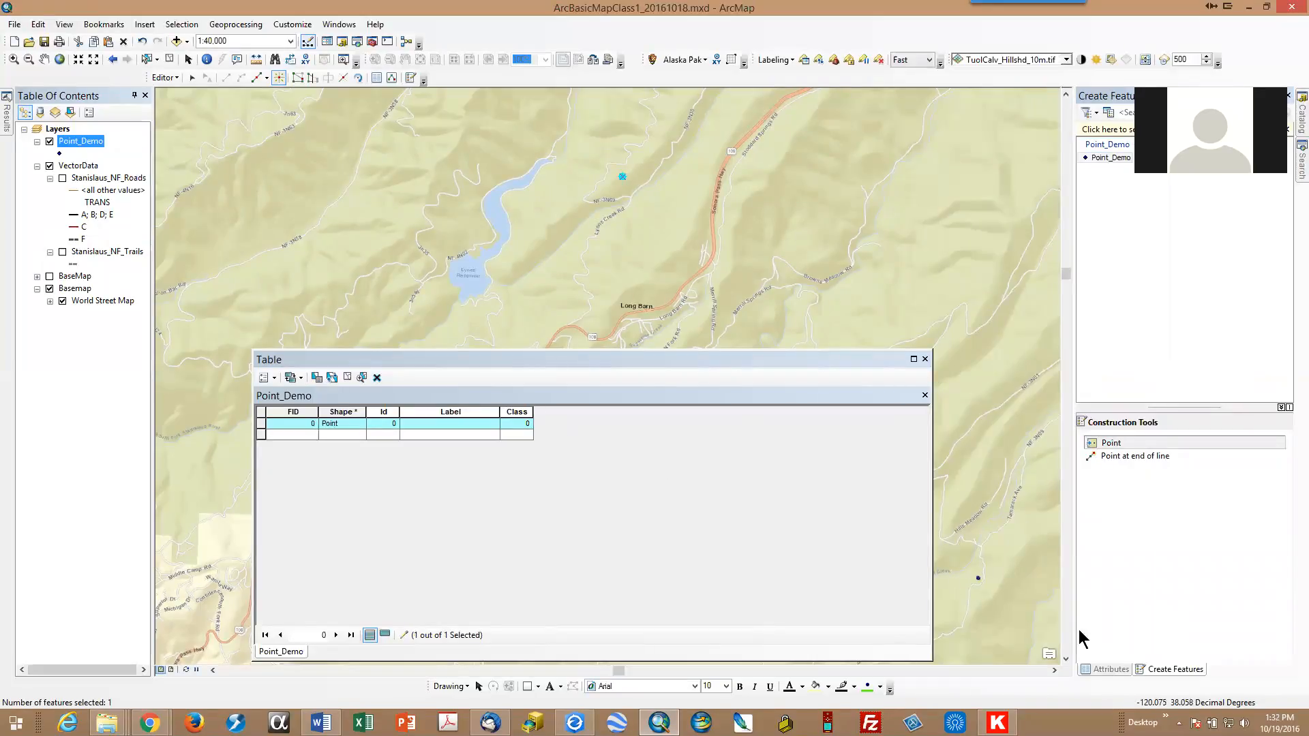
pyautogui.click(1099, 670)
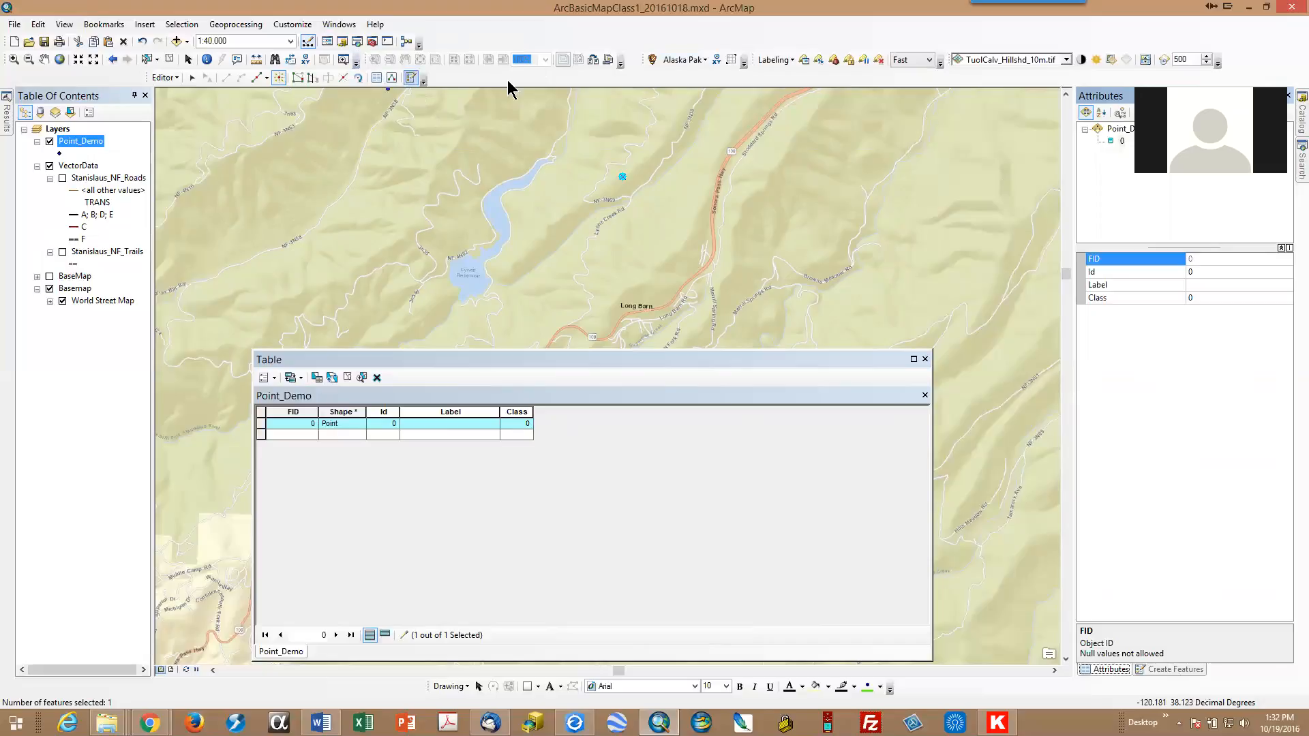
pyautogui.click(176, 80)
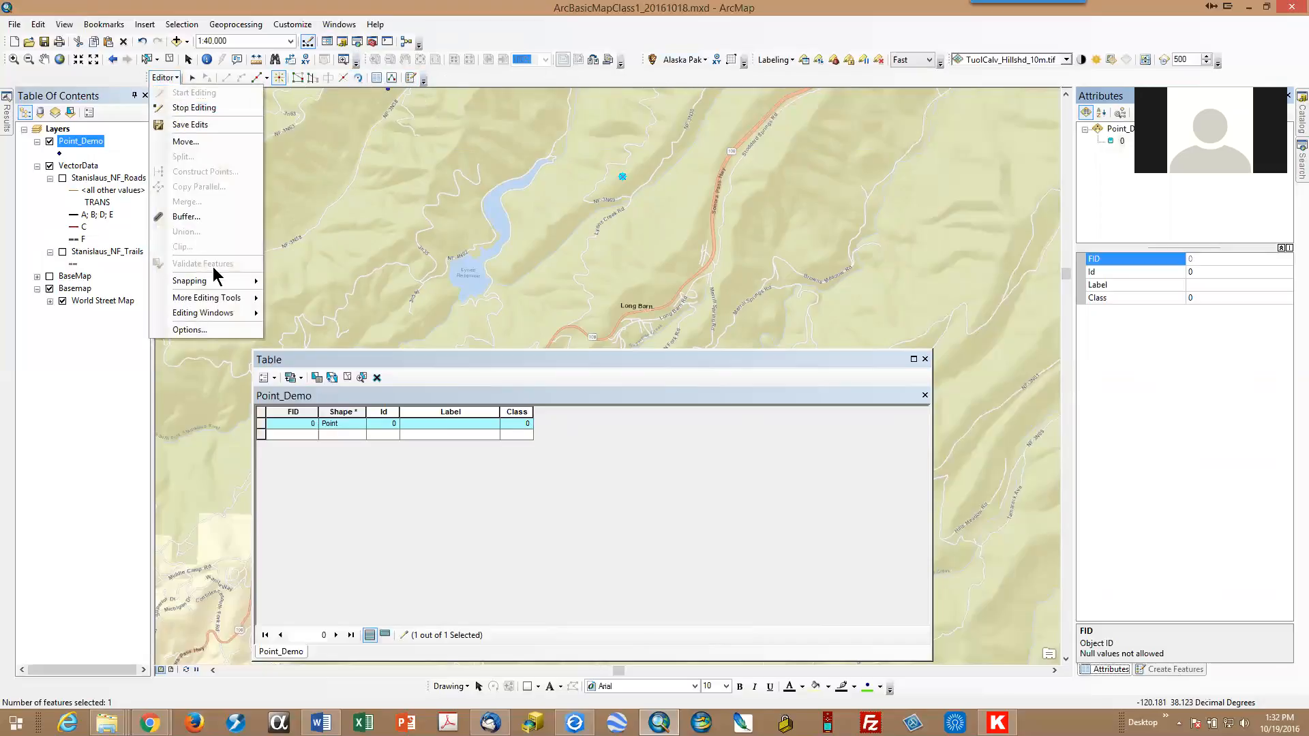
pyautogui.moveTo(223, 303)
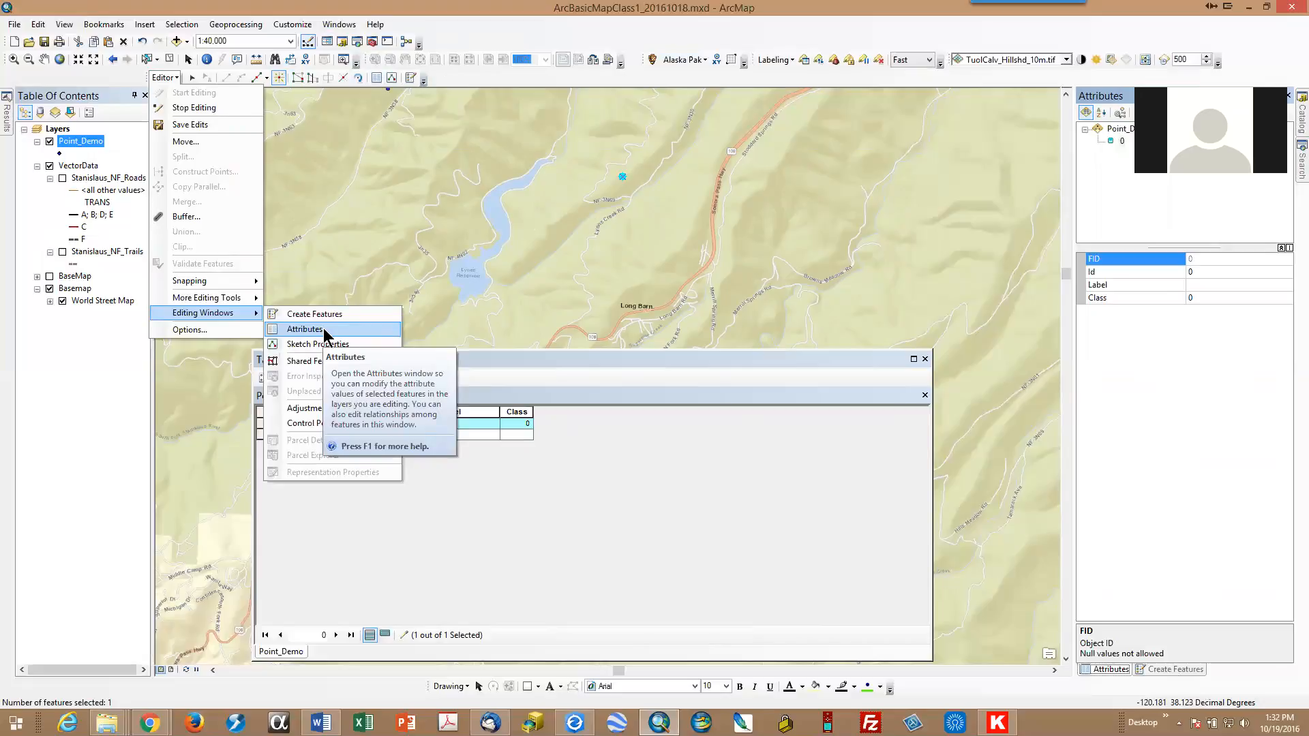
pyautogui.click(907, 12)
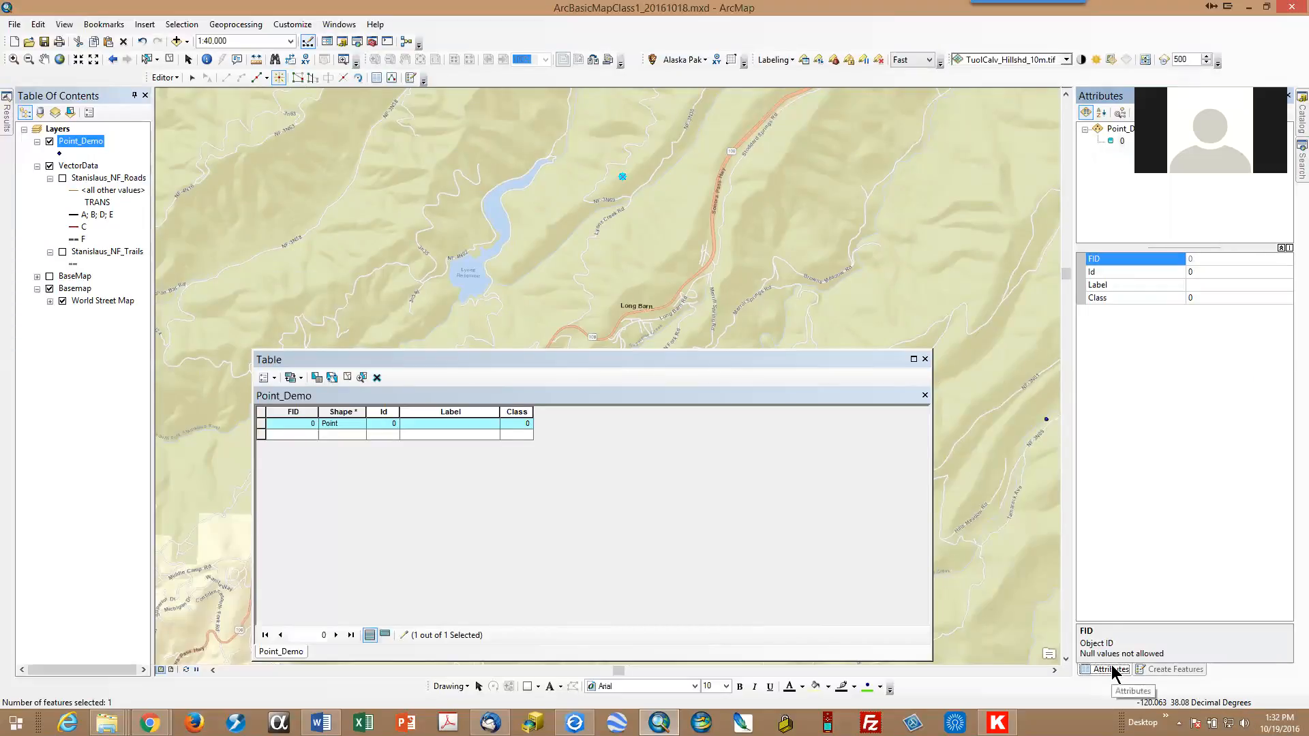
# Set the new point's Label to "Lyons Resevoir" and its Class to 1
pyautogui.click(1199, 285)
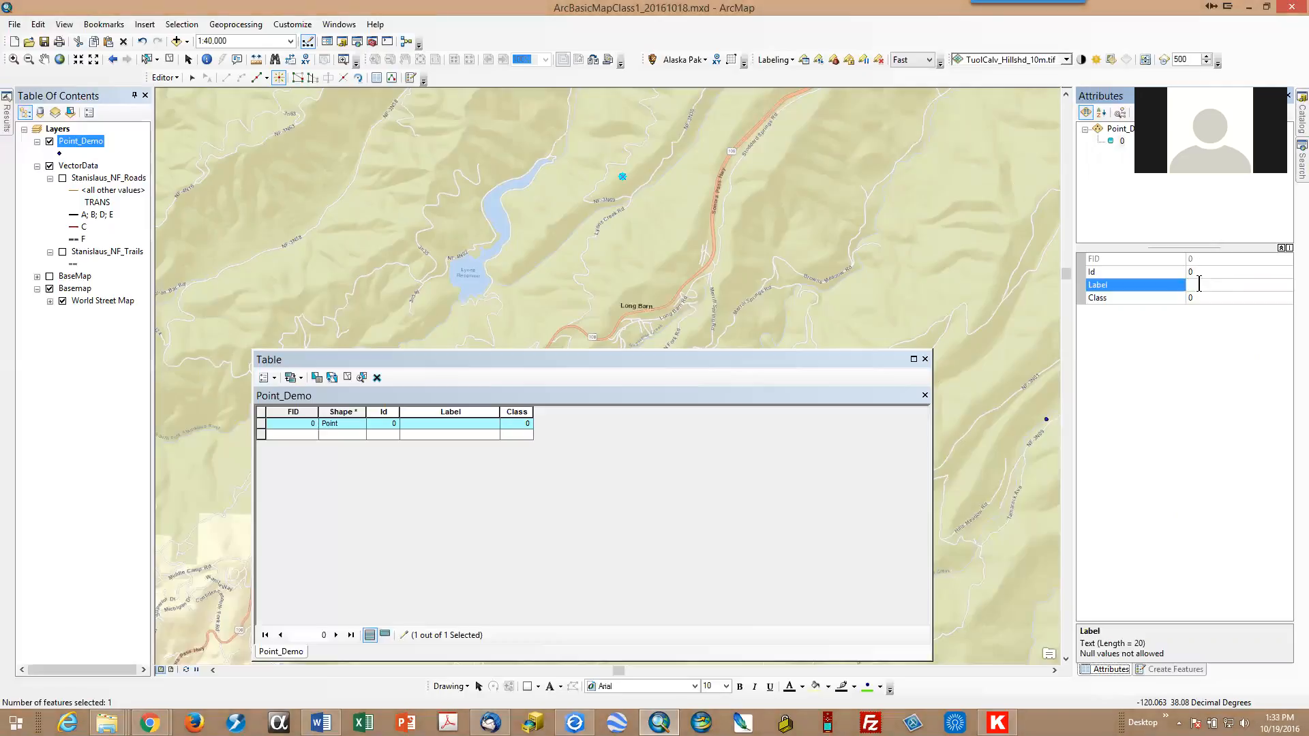
pyautogui.write('ons Resevoir')
pyautogui.click(1199, 298)
pyautogui.press('BackSpace')
pyautogui.write('1')
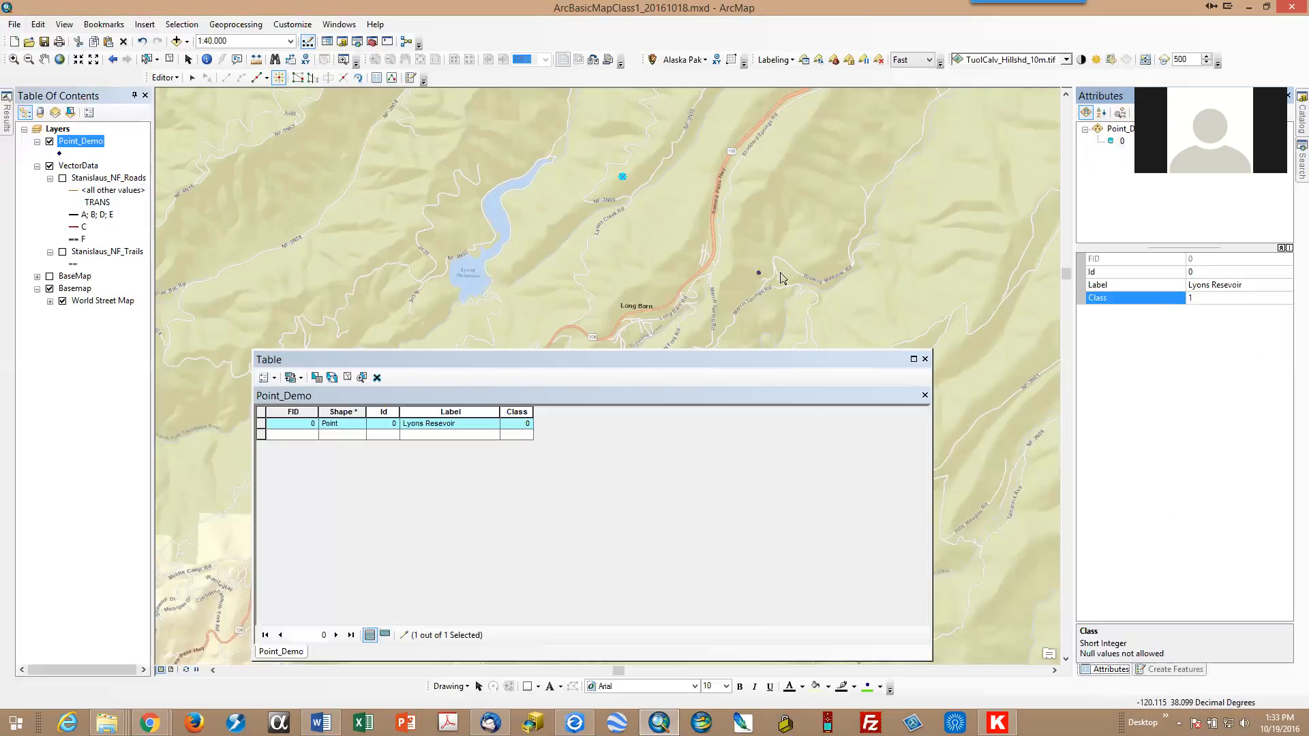
# Add a point on the highway northeast of Long Barn with the Label "Highway 108" and Class 2
pyautogui.click(705, 269)
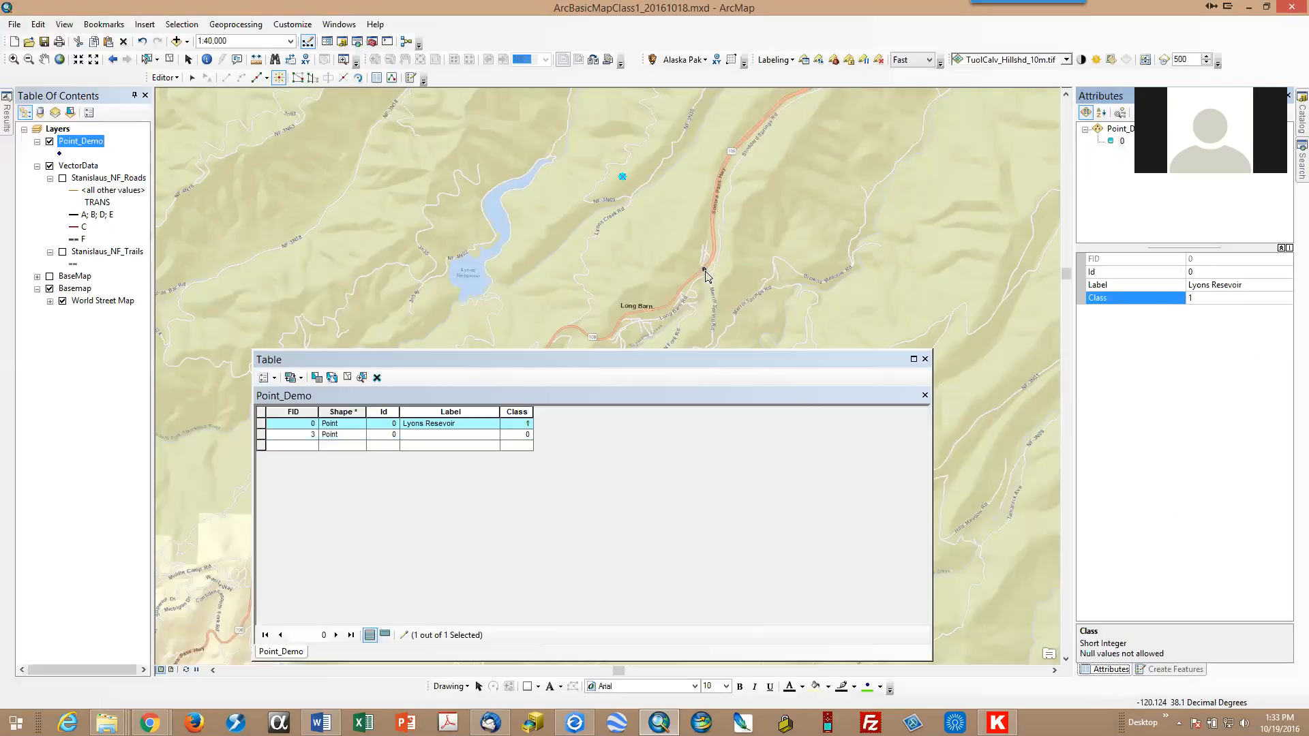
pyautogui.click(1212, 271)
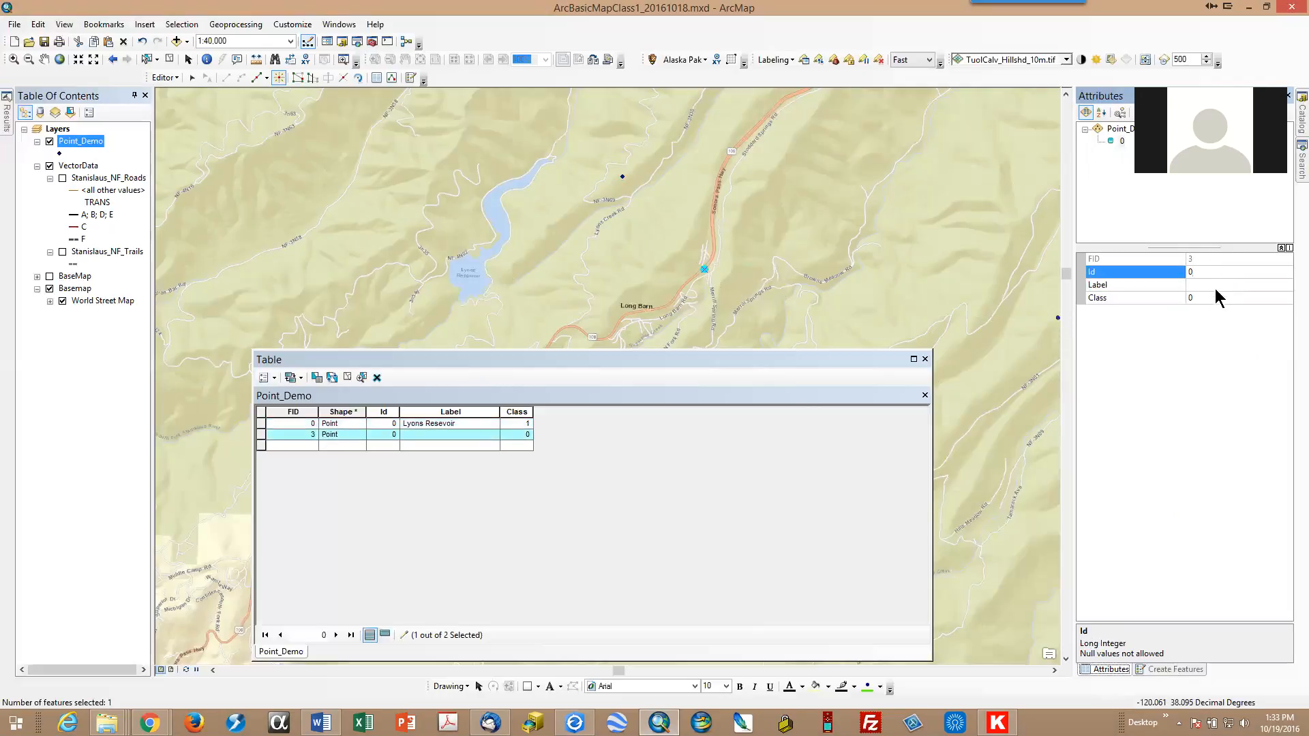
pyautogui.click(1209, 285)
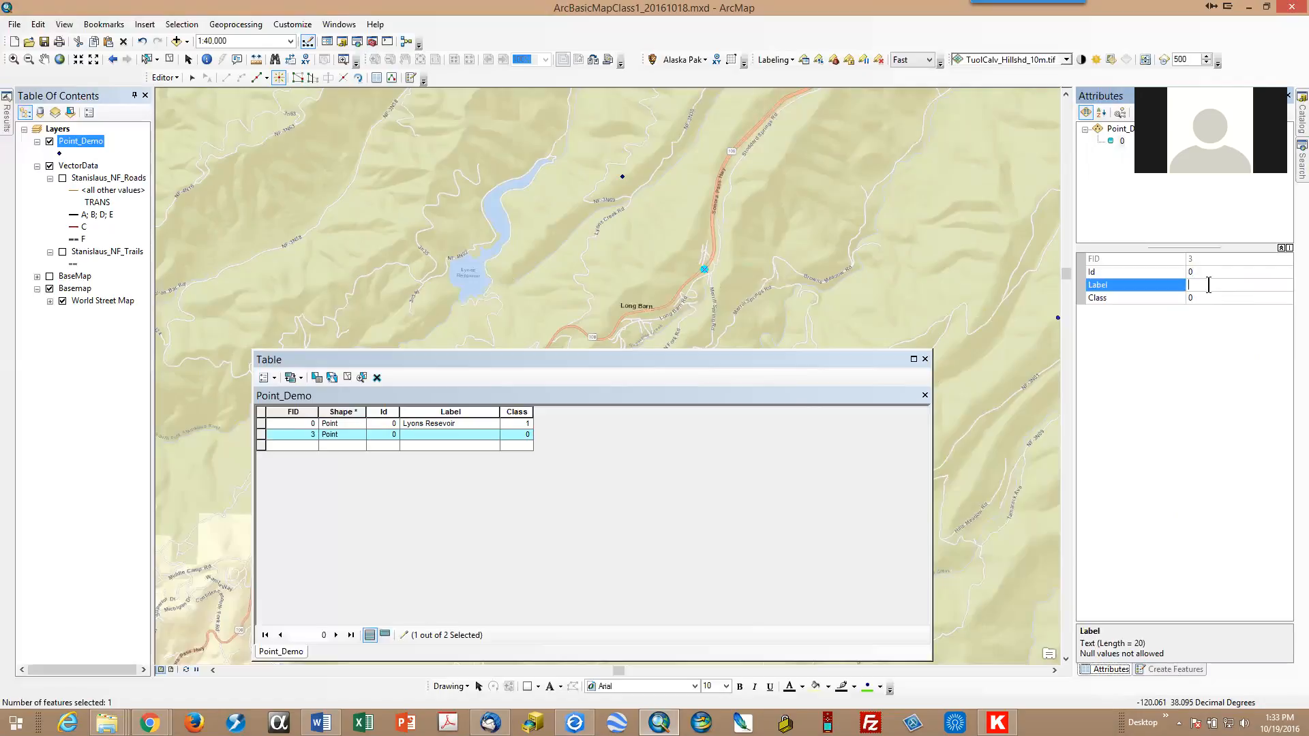
pyautogui.write('Highway 108')
pyautogui.click(1202, 298)
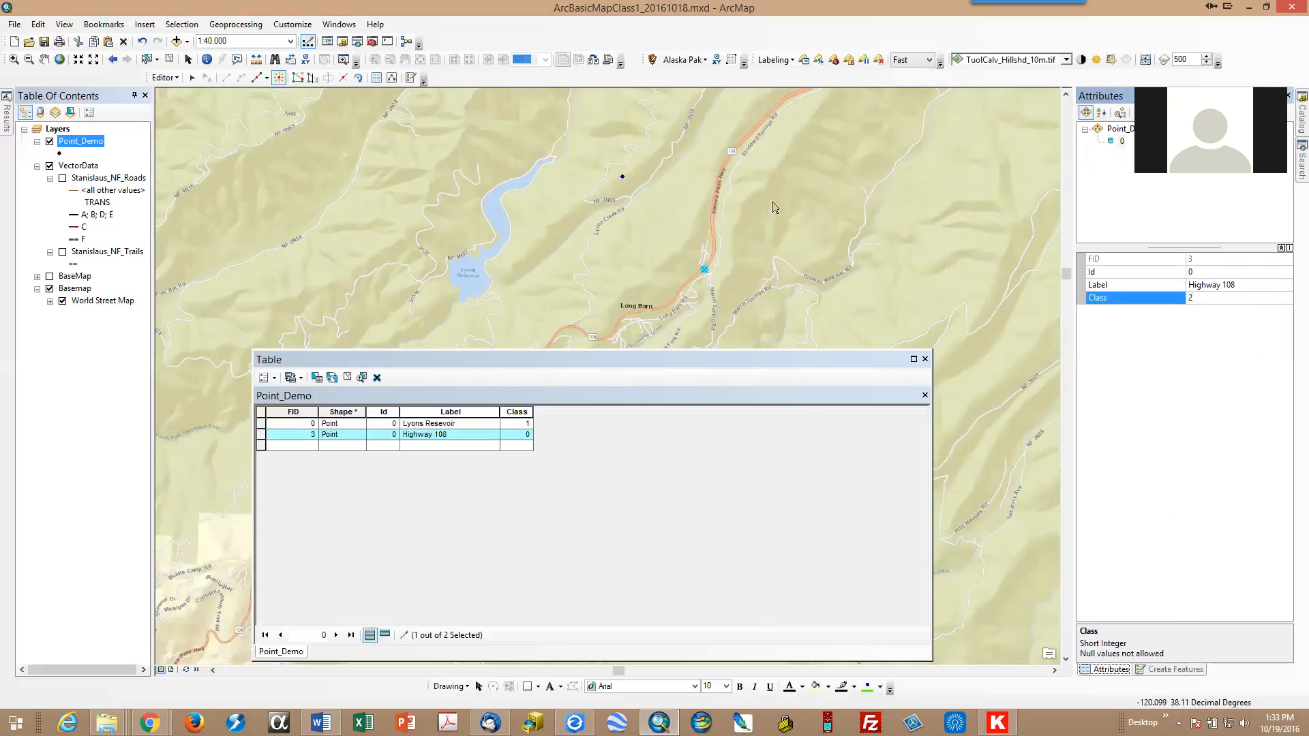
# Add a point on the forest road west of the reservoir with the Label "NF N308" and Class 2
pyautogui.click(271, 251)
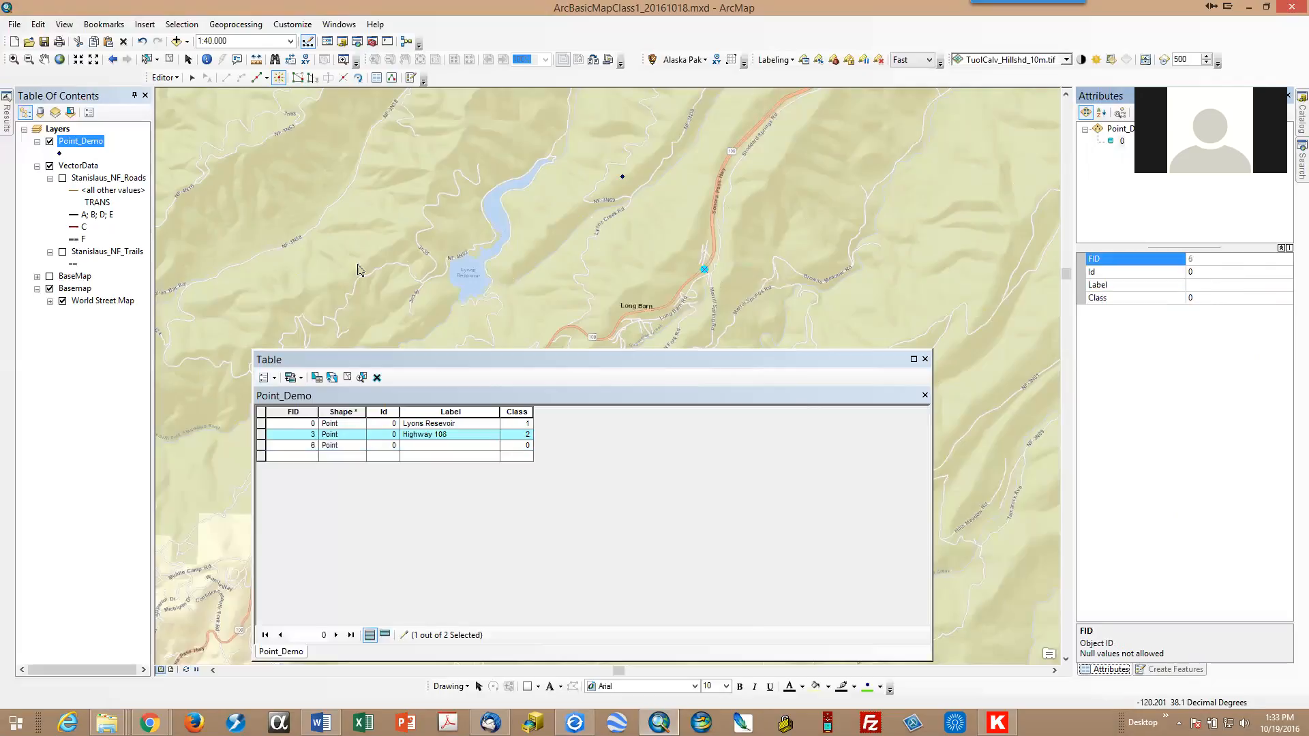
pyautogui.click(1200, 270)
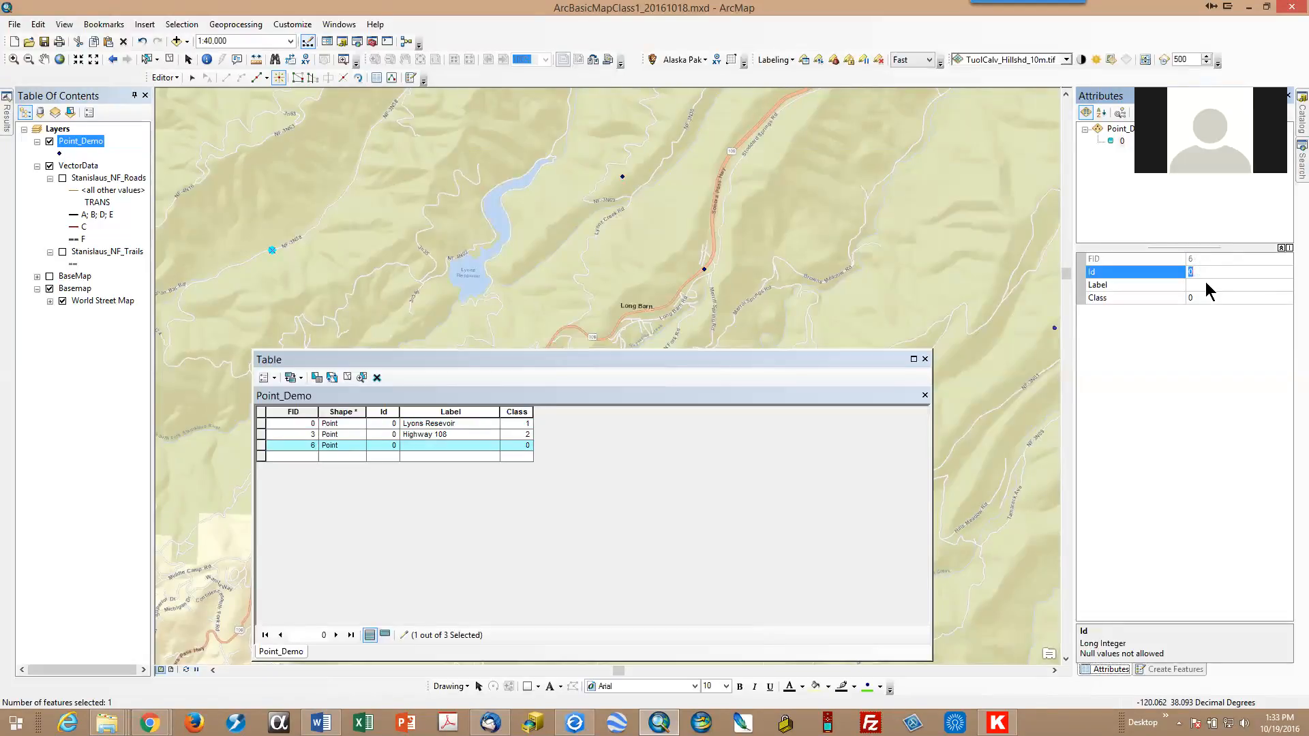
pyautogui.click(1204, 283)
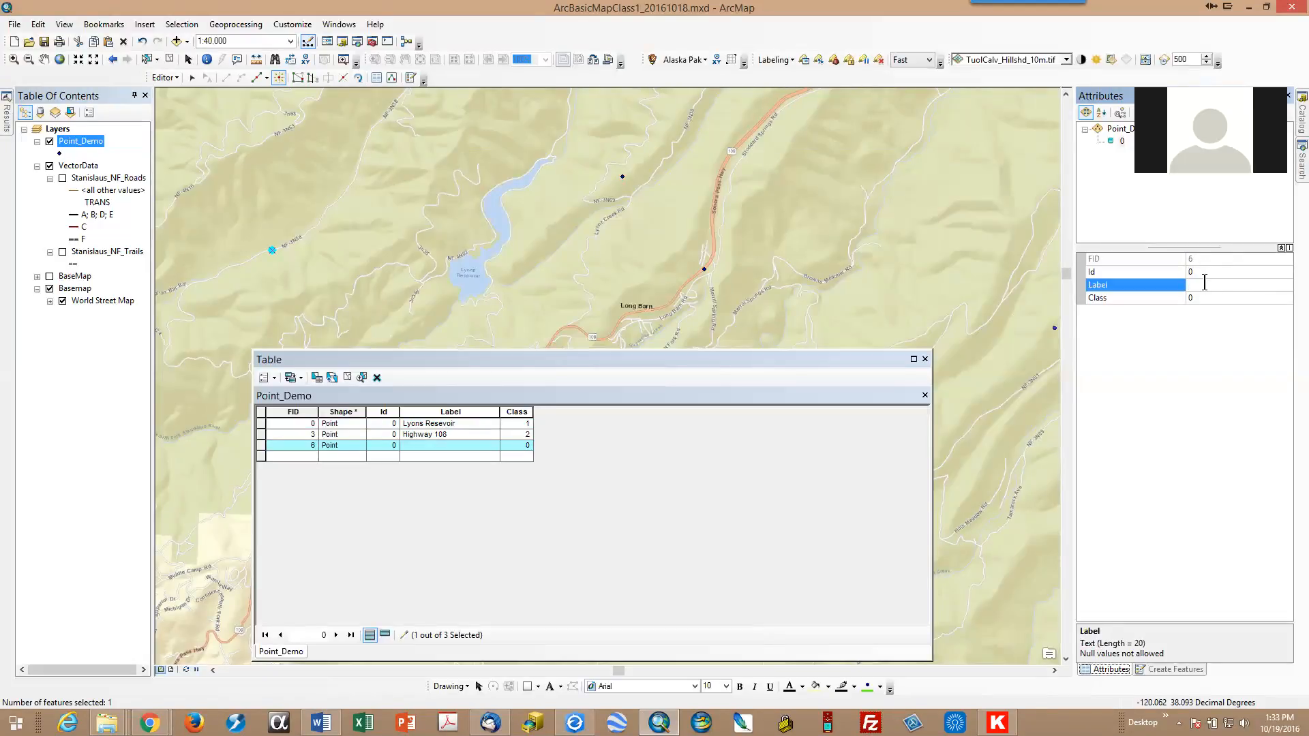
pyautogui.write('NF N308')
pyautogui.click(1213, 298)
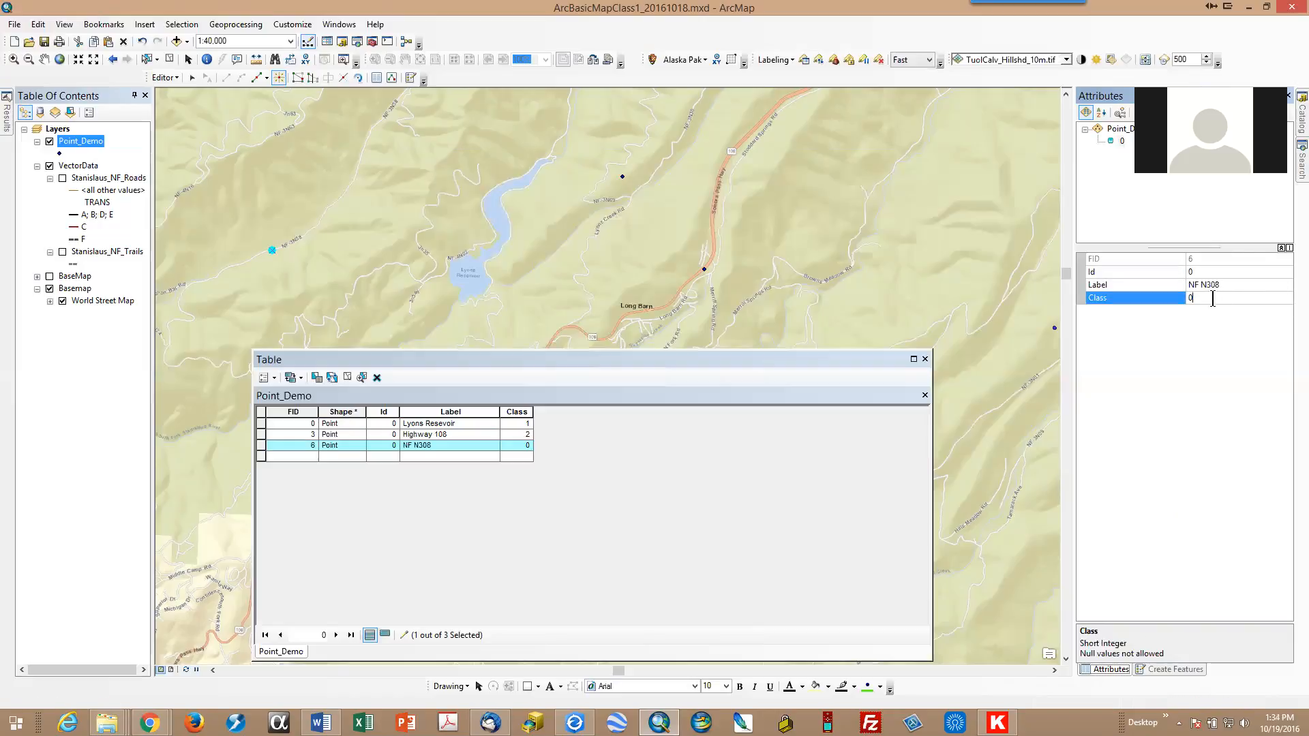
pyautogui.write('1')
pyautogui.press('BackSpace')
pyautogui.write('2')
pyautogui.click(73, 147)
pyautogui.rightClick(72, 146)
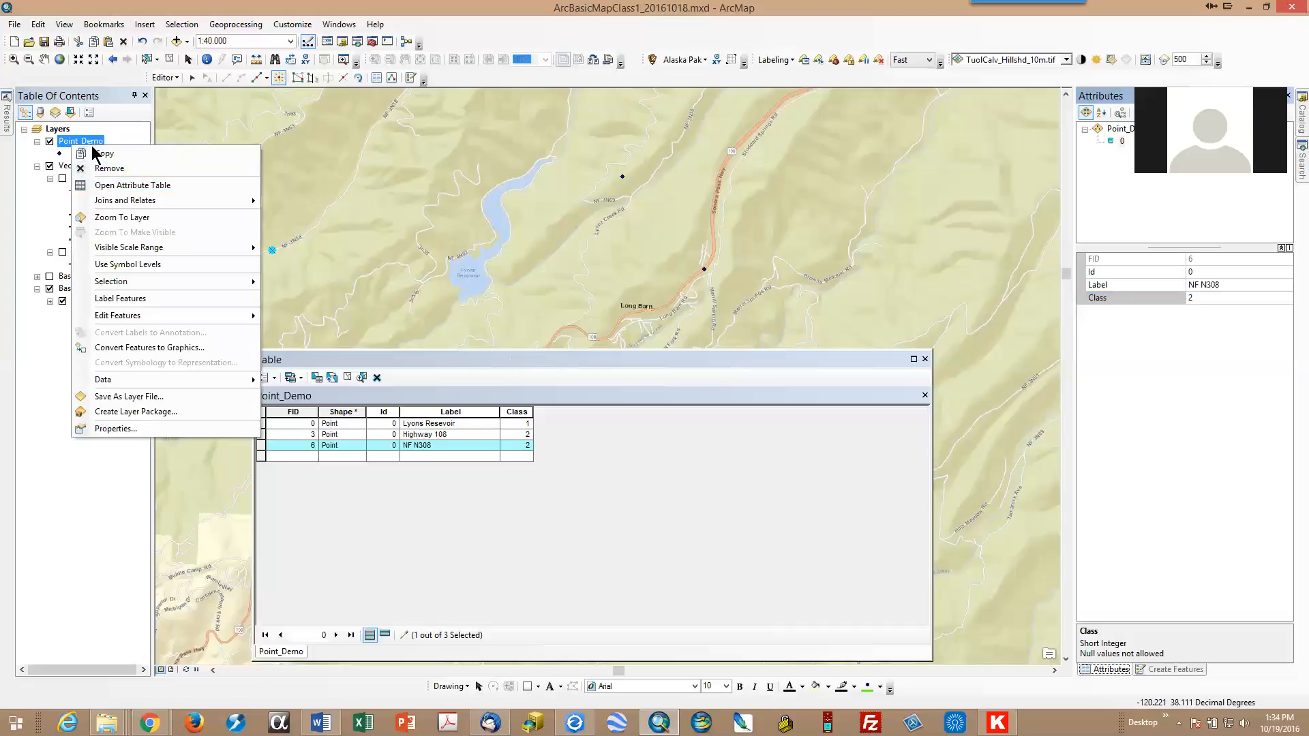
pyautogui.click(177, 12)
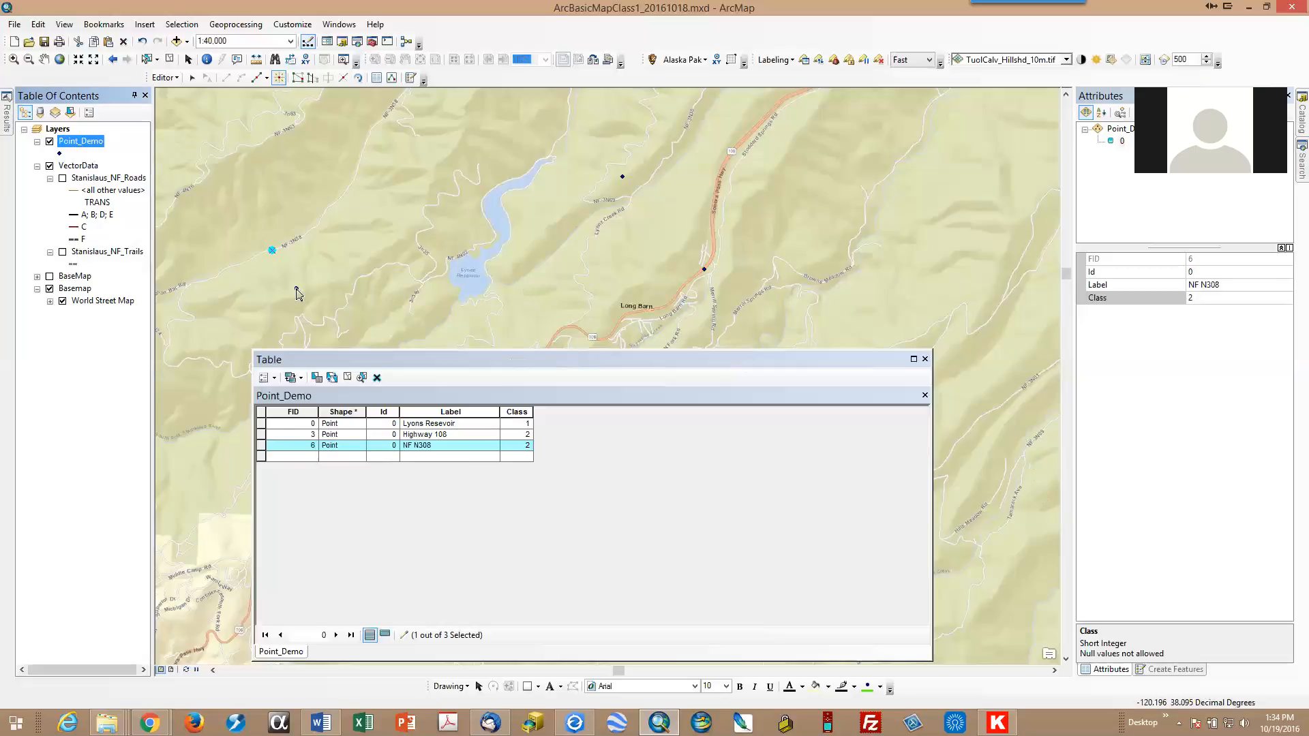
# Move the attribute table off the map and add a point at Mi-Wuk Village with the Label "Mi-Wuk Village" and Class 2
pyautogui.moveTo(453, 365); pyautogui.dragTo(1308, 195)
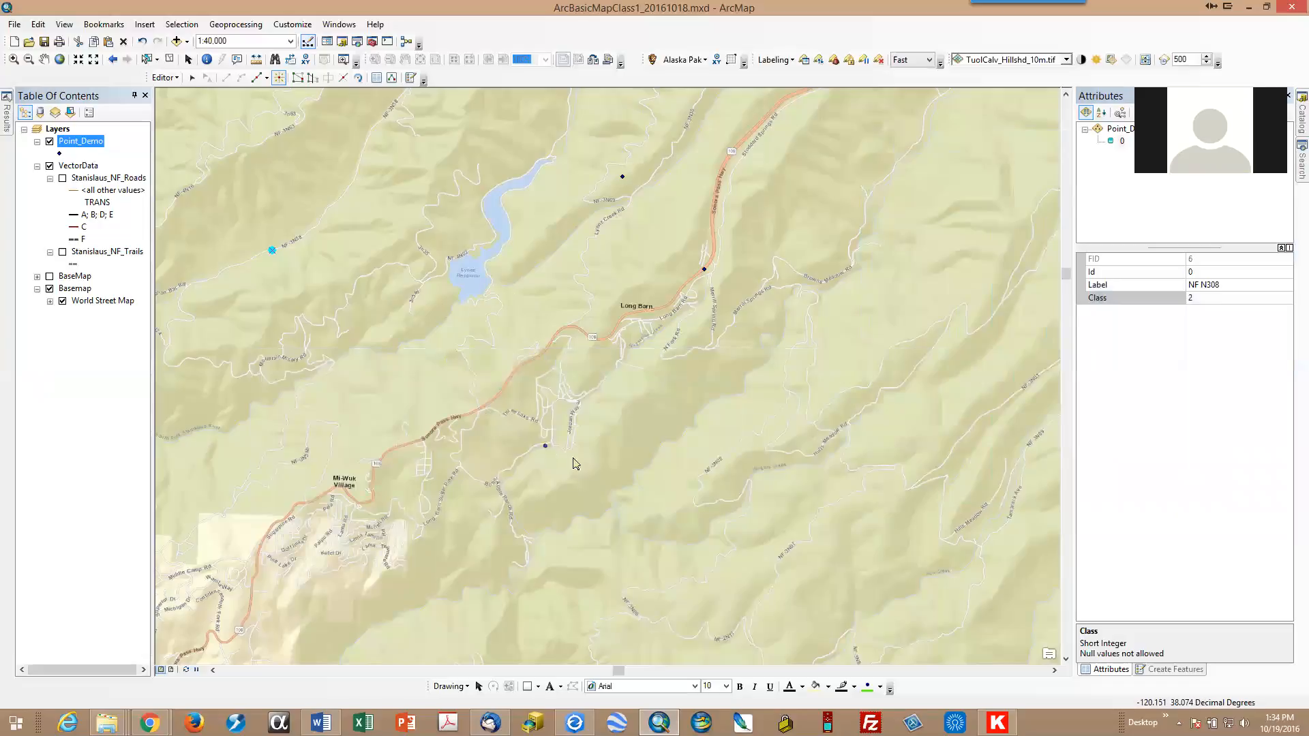
pyautogui.click(336, 488)
pyautogui.click(1214, 284)
pyautogui.write('Mi-Wu')
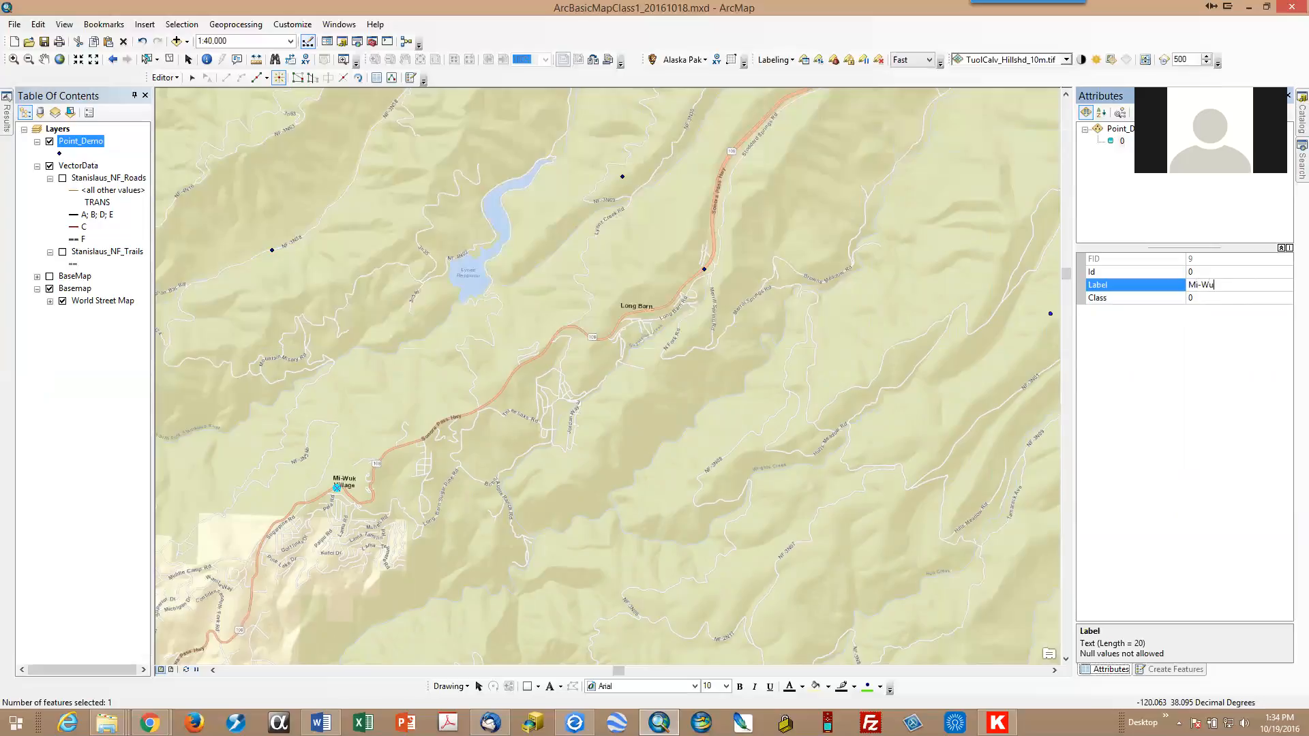
pyautogui.write('k Village')
pyautogui.press('Return')
pyautogui.write('2')
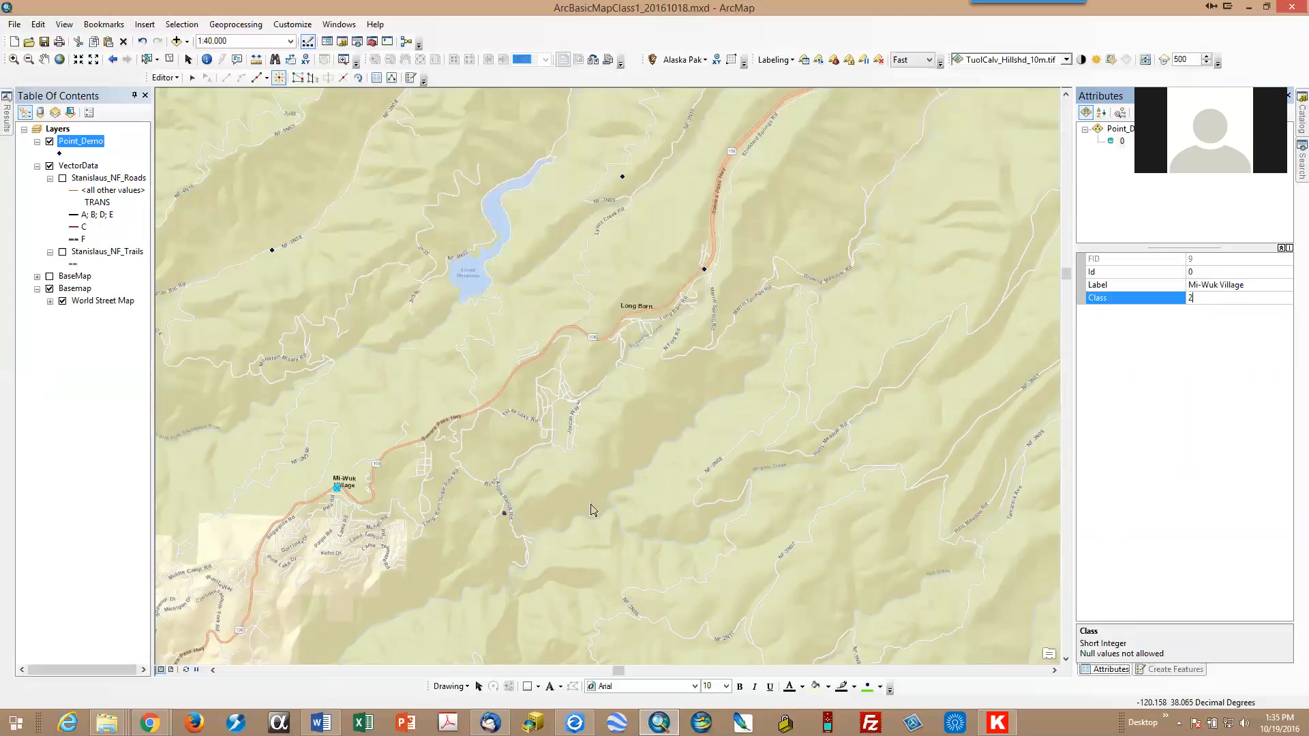
# Add a point on the ridge southeast of Long Barn with the Label "Ridgeline" and Class 1
pyautogui.click(795, 442)
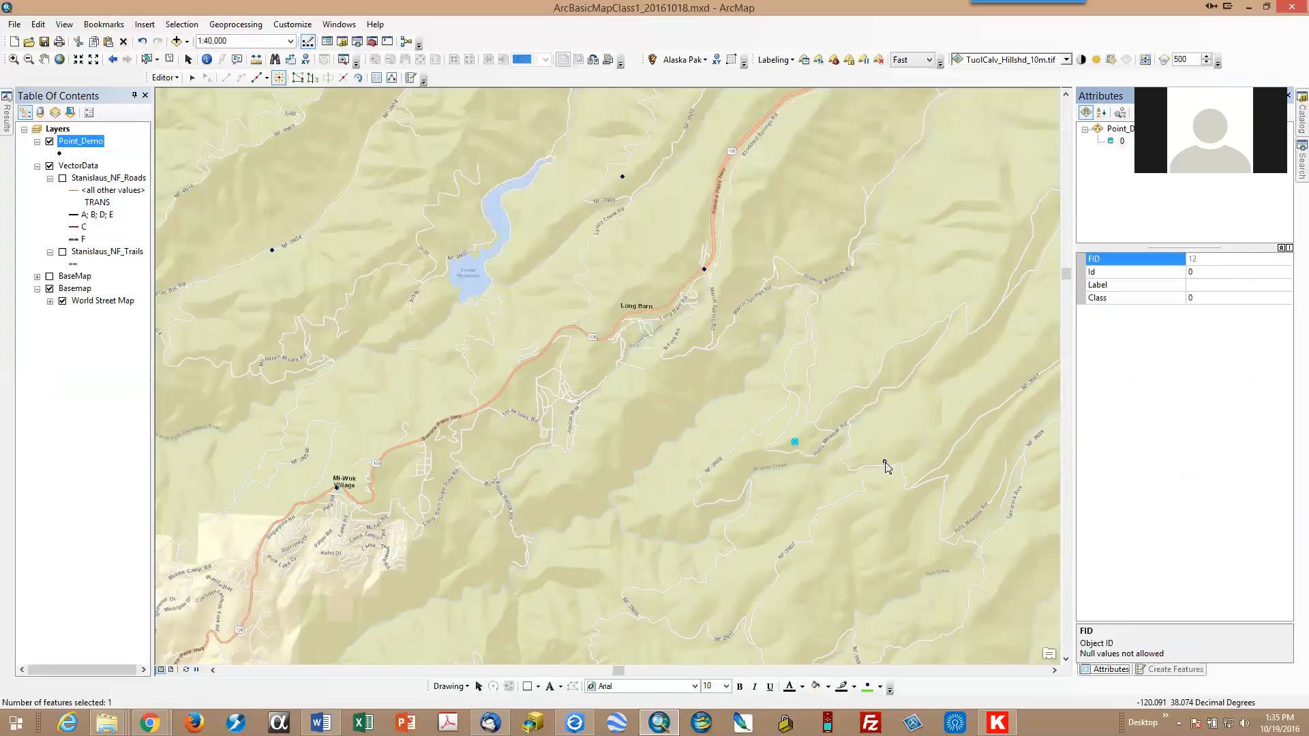
pyautogui.press('Tab')
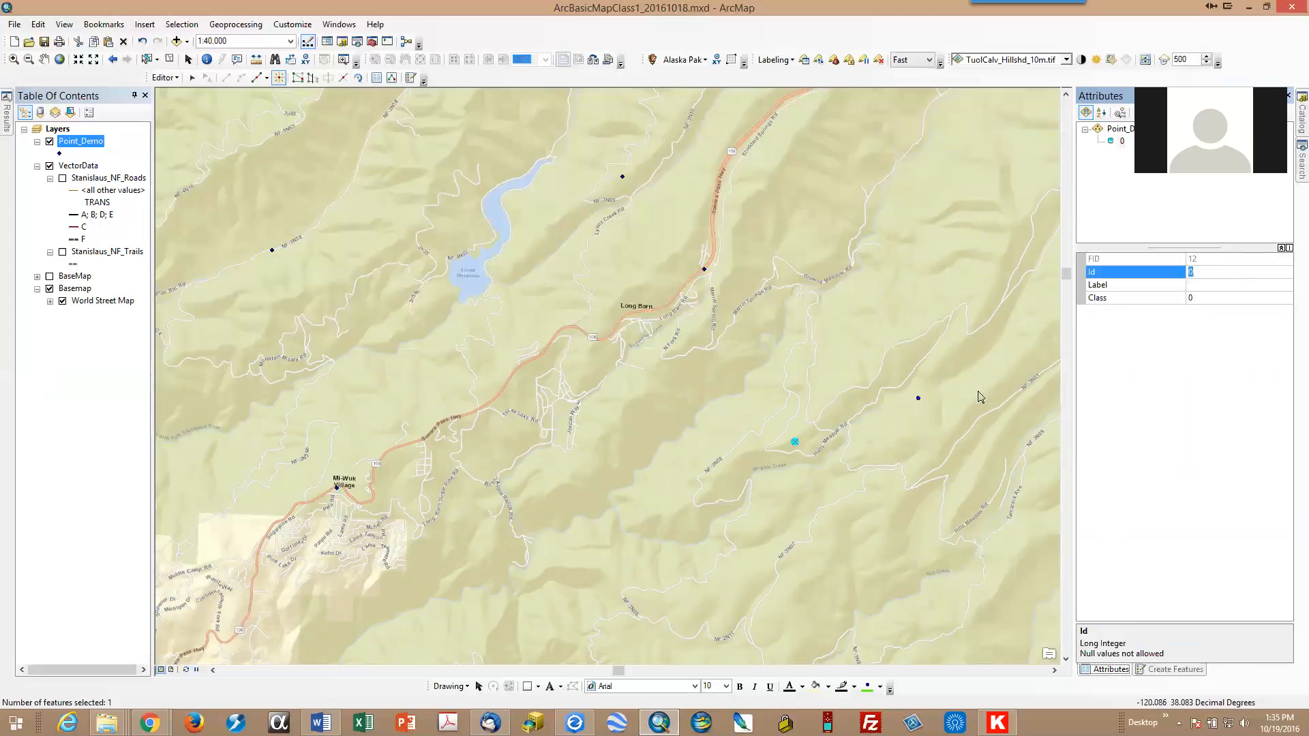
pyautogui.press('Tab')
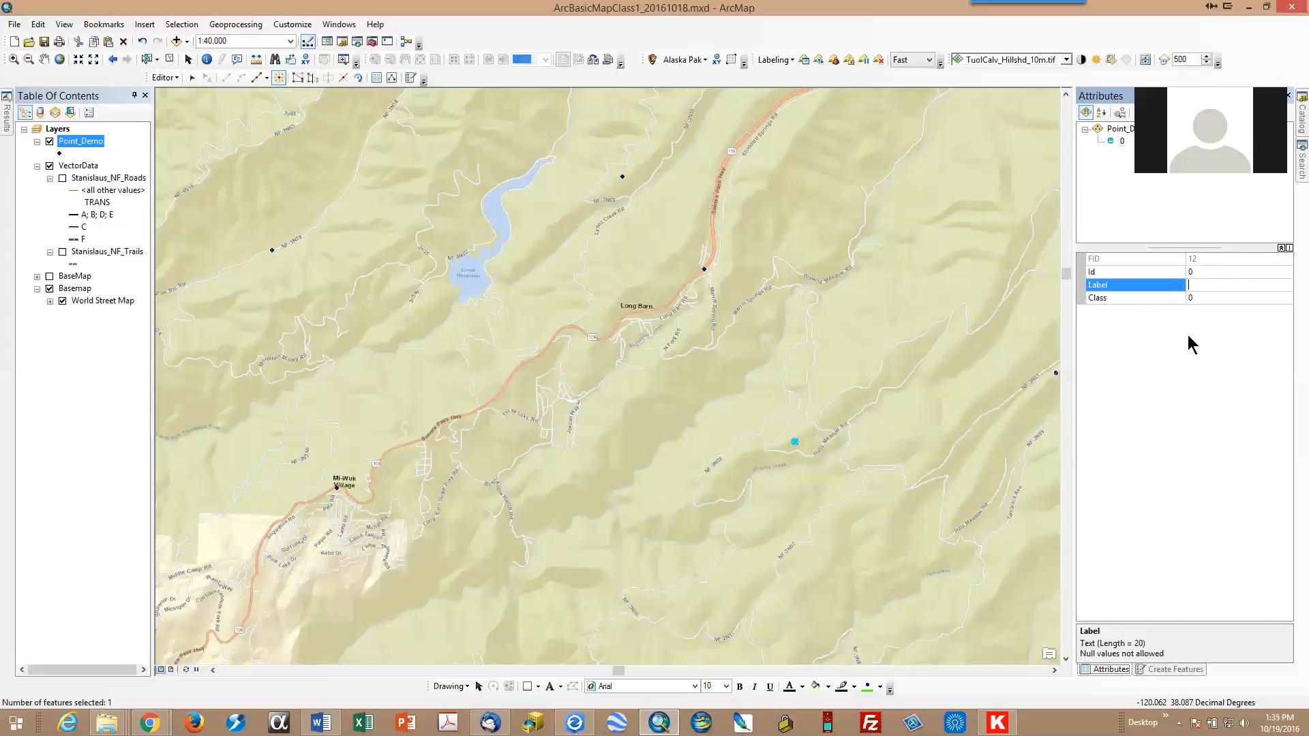
pyautogui.write('Ridgeline')
pyautogui.press('Tab')
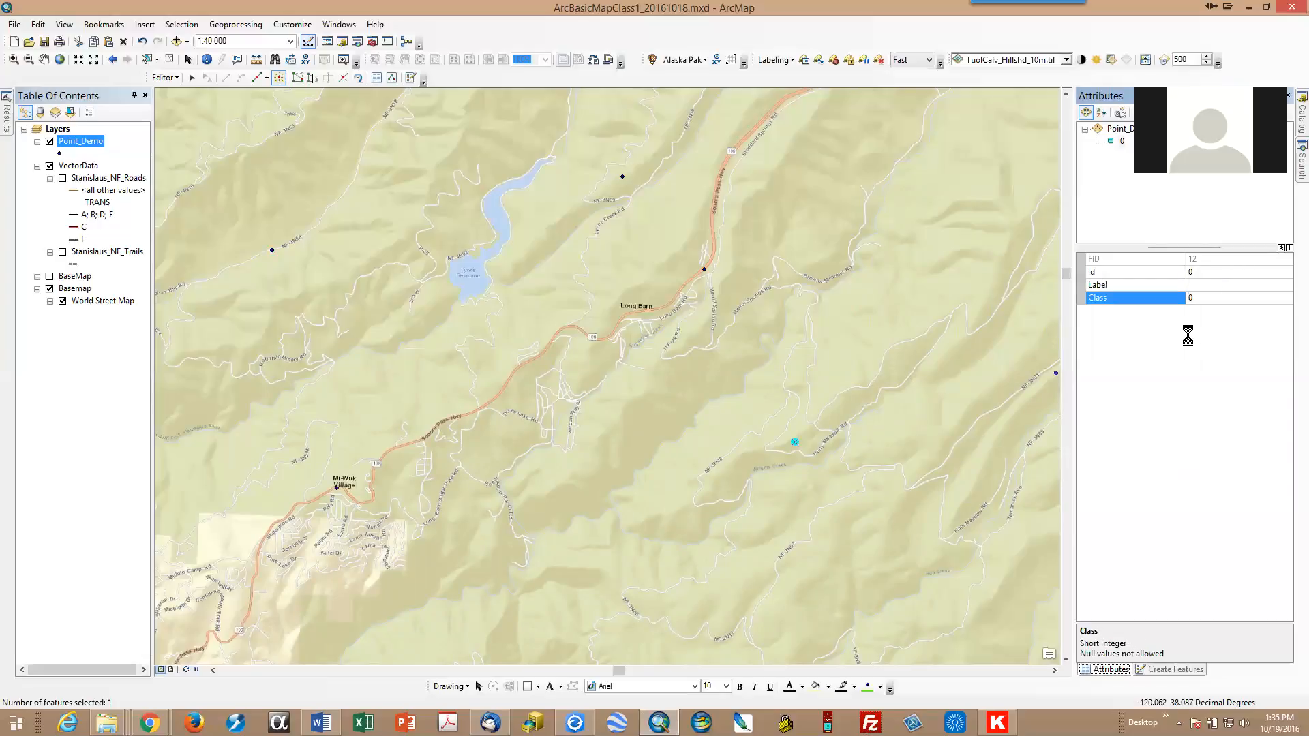
pyautogui.write('1')
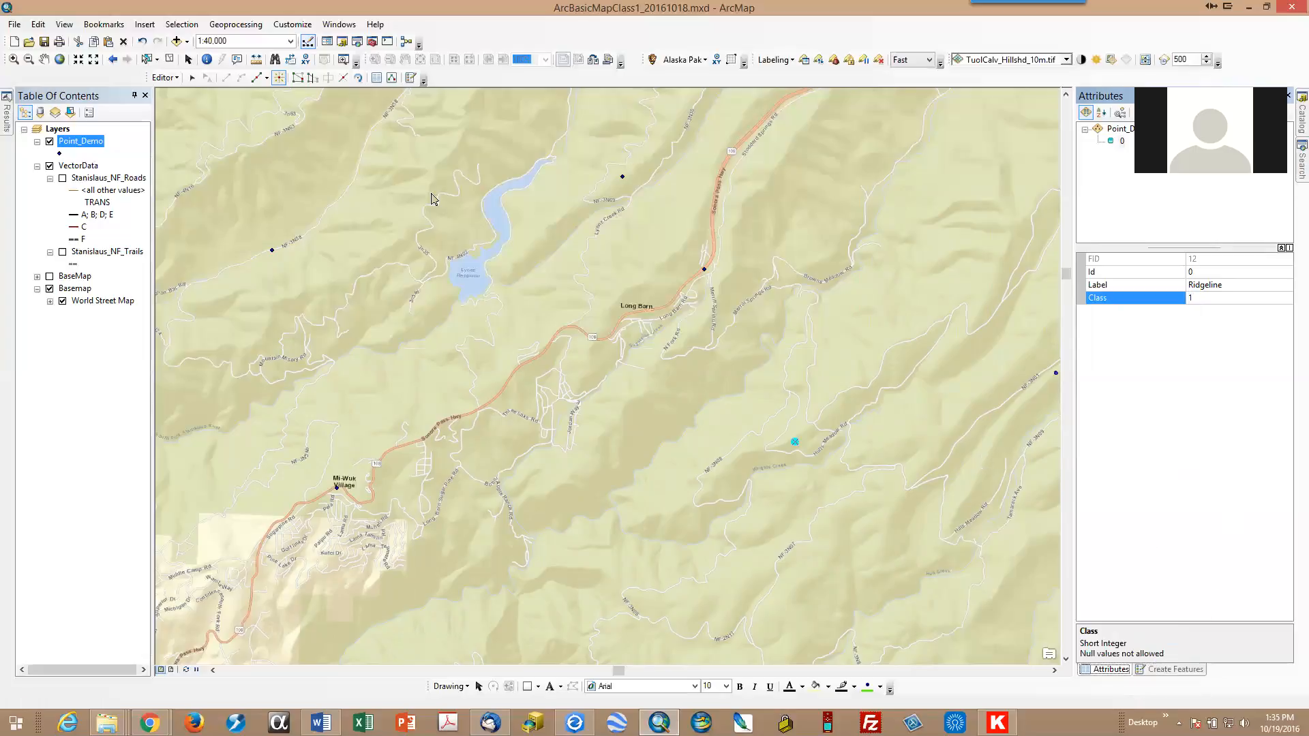
# Save the edits, return to ArcMap to save the map document, and stop the editing session
pyautogui.click(168, 78)
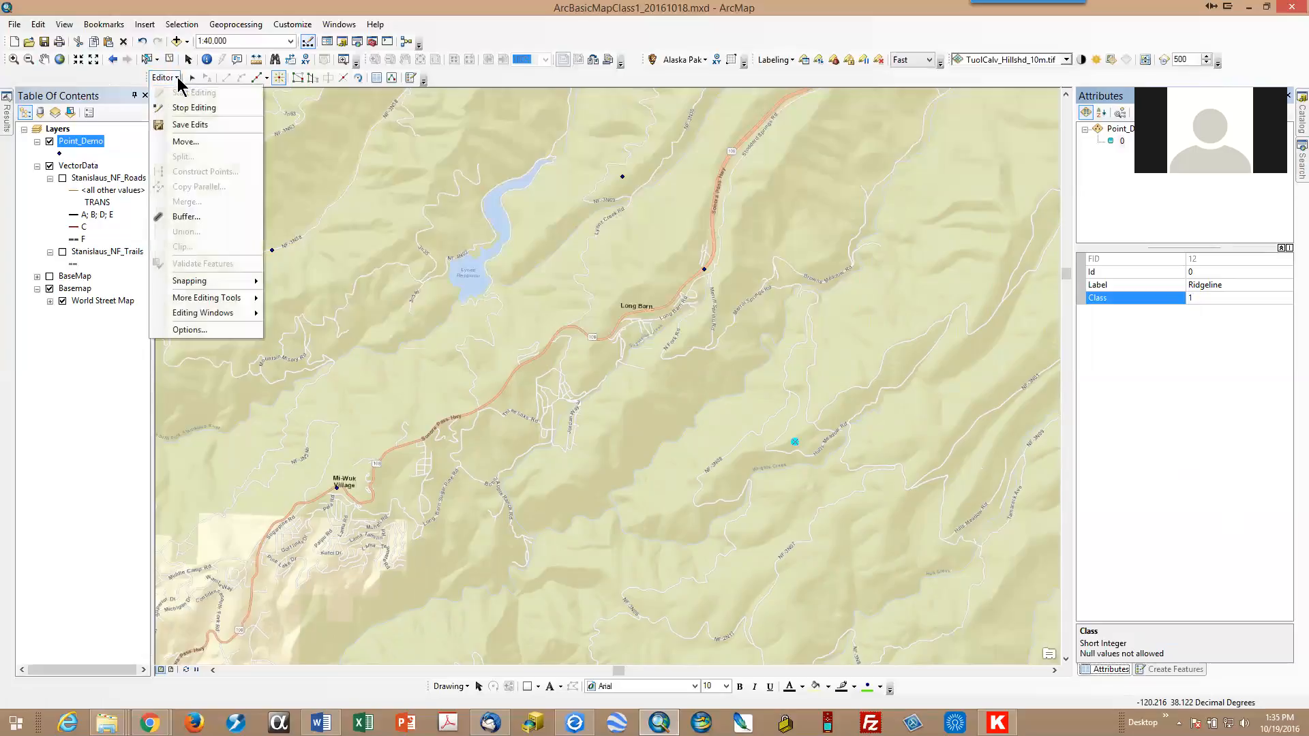
pyautogui.click(193, 131)
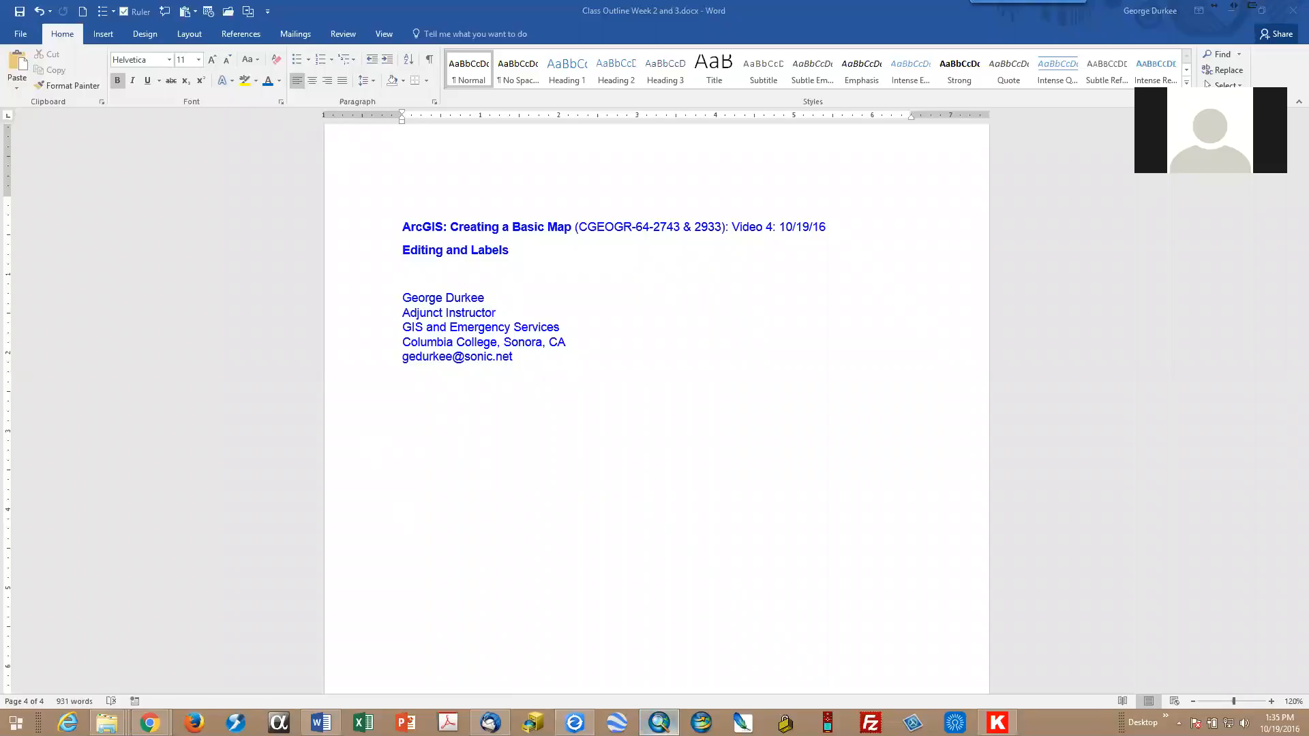
pyautogui.click(658, 723)
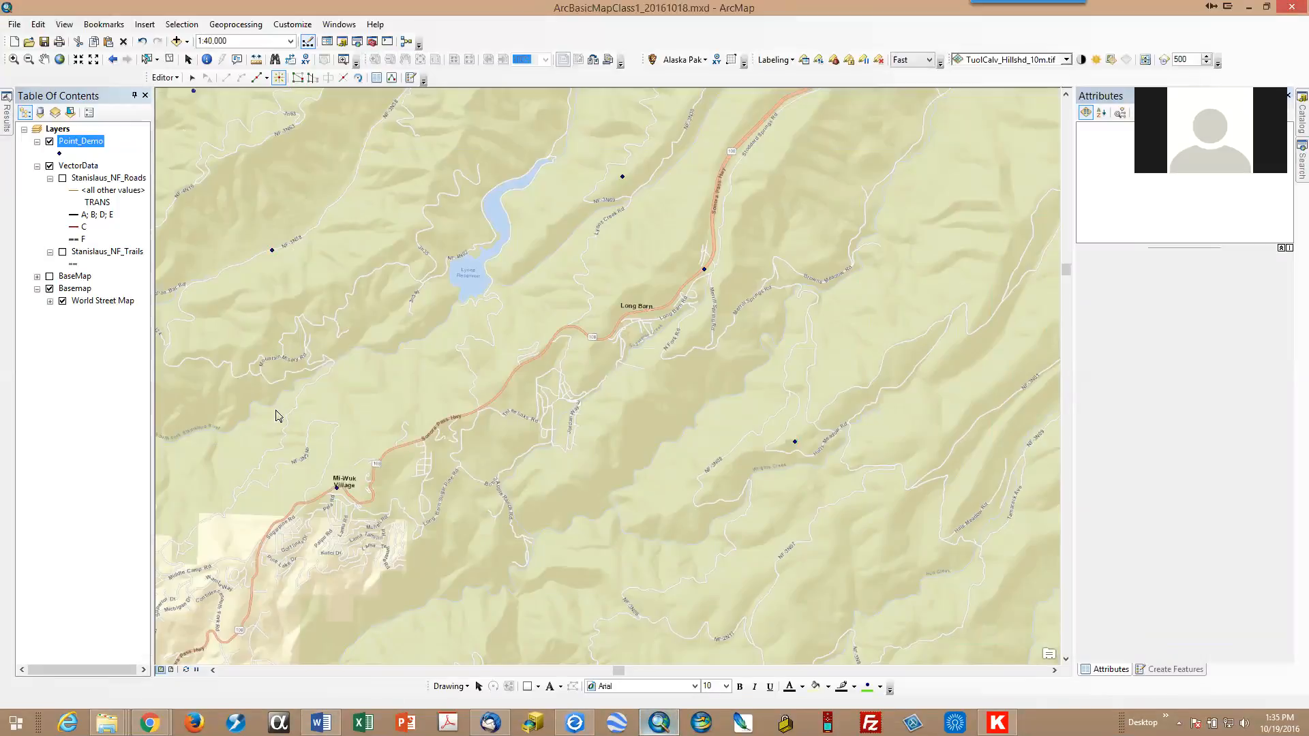
pyautogui.click(43, 41)
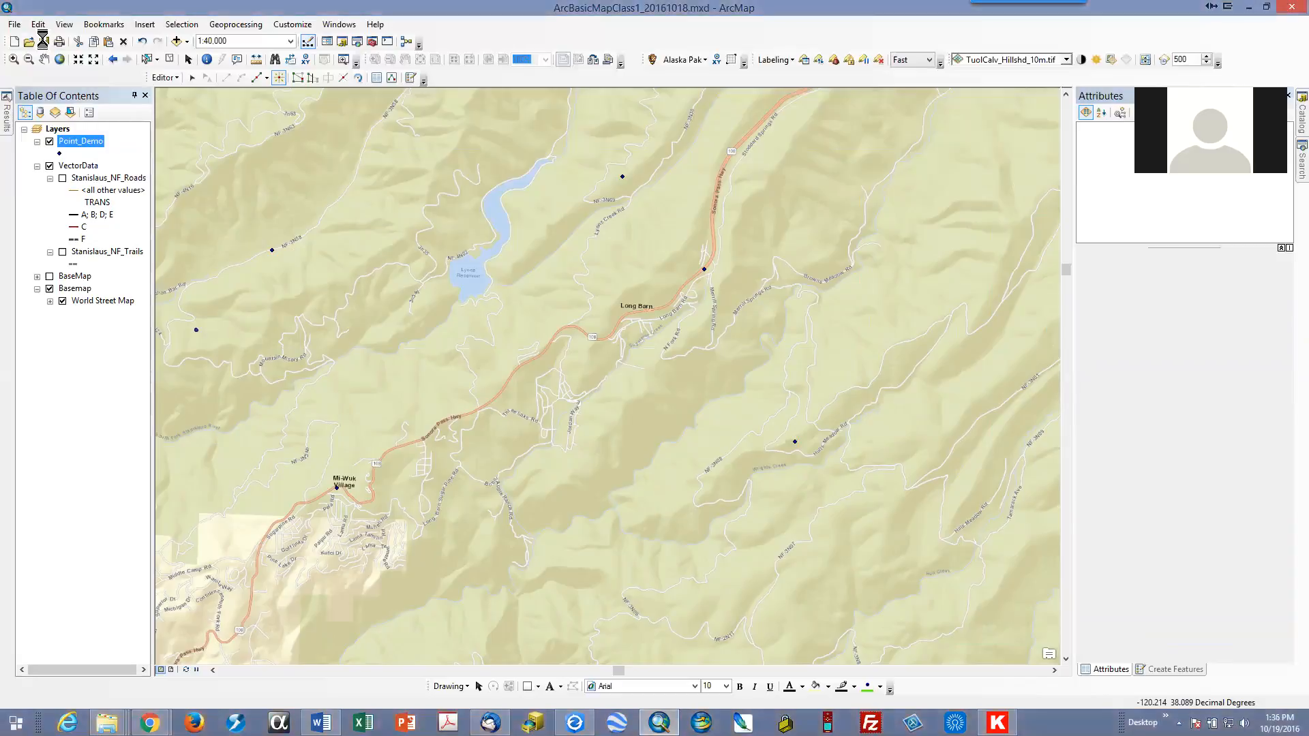
pyautogui.click(172, 78)
pyautogui.click(179, 109)
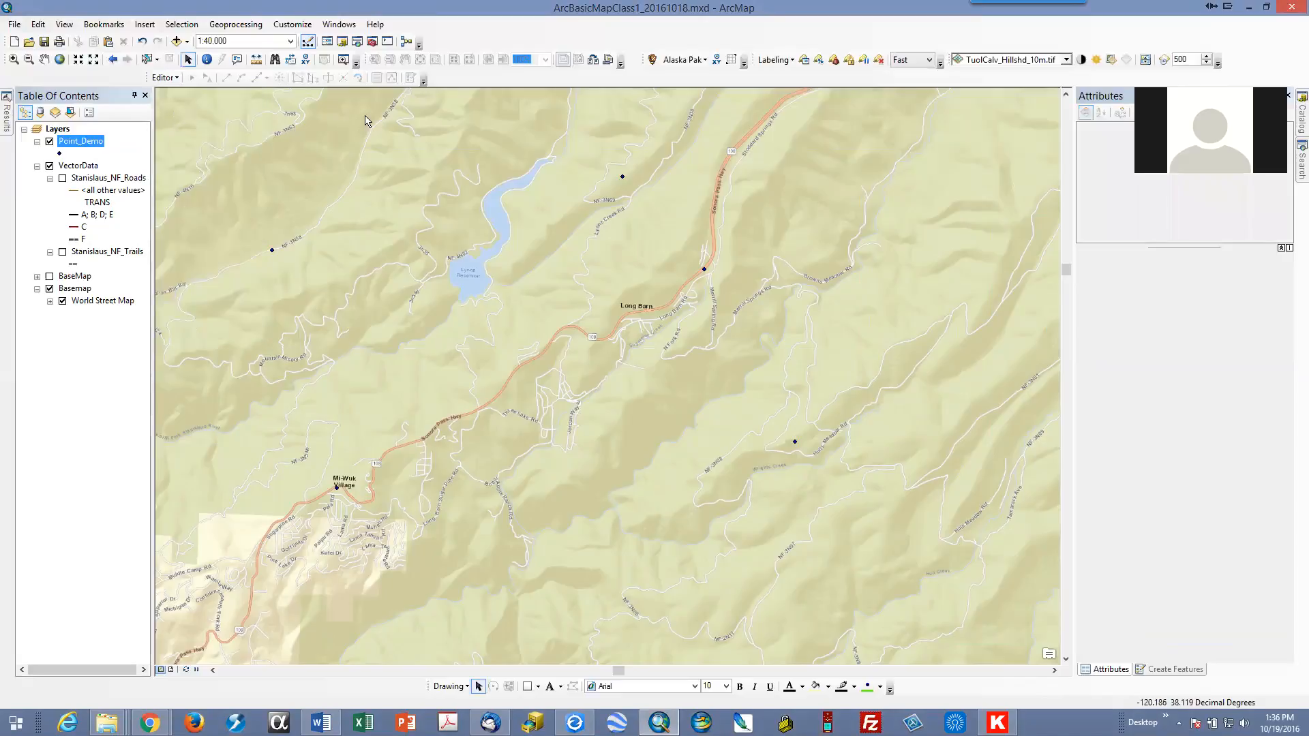
# Change the Point_Demo layer's symbol to the green Circle 3 marker
pyautogui.doubleClick(59, 152)
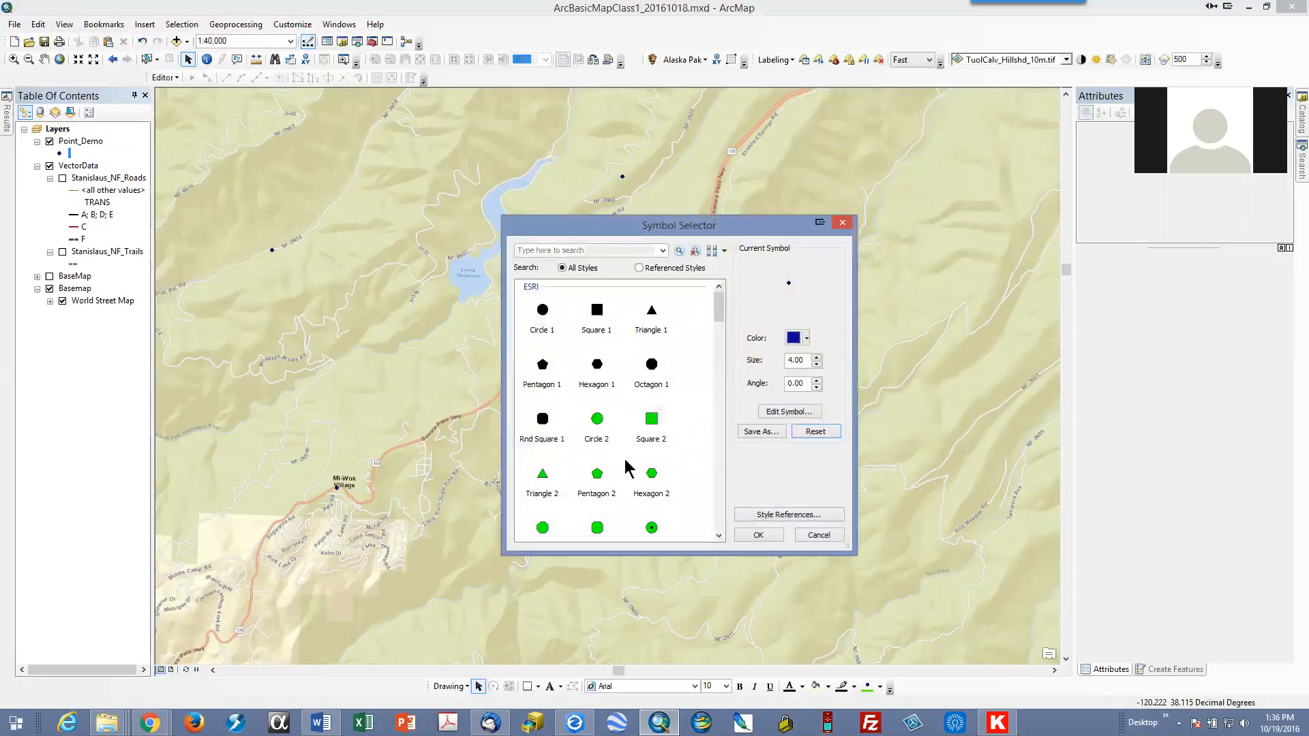
pyautogui.click(654, 527)
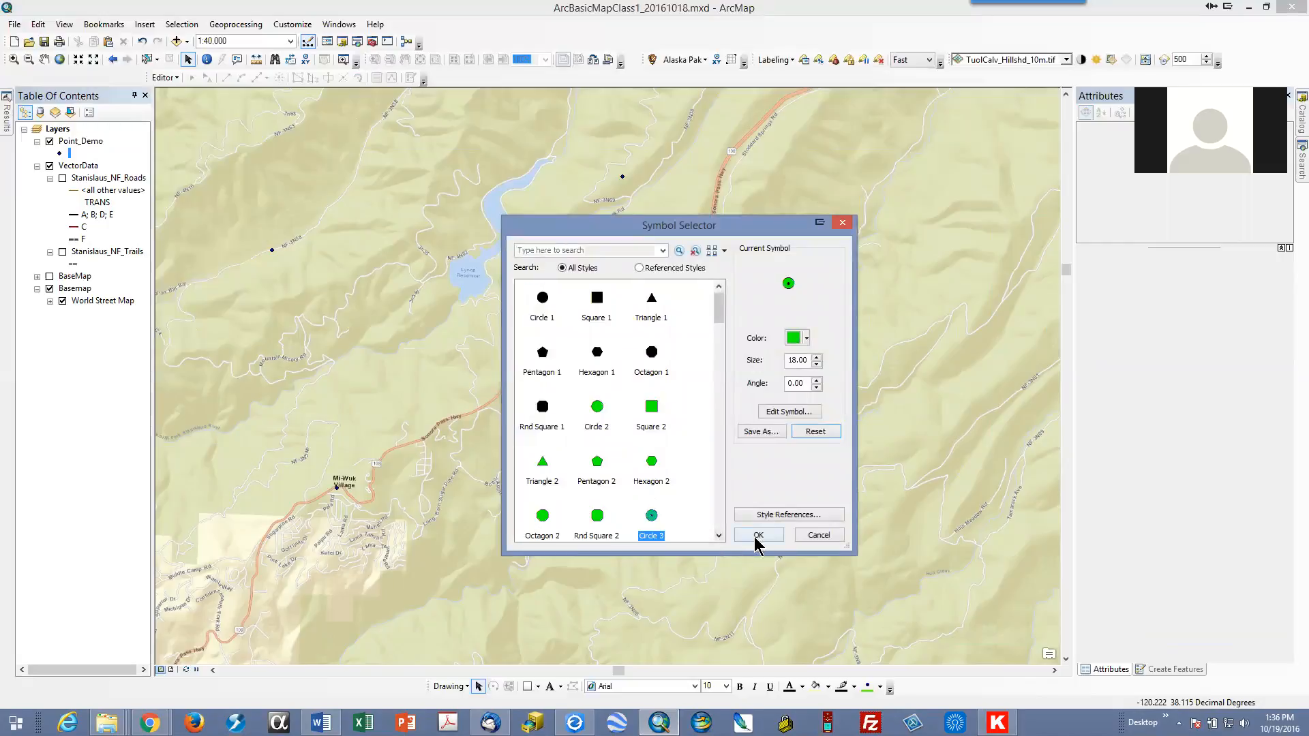
pyautogui.click(757, 539)
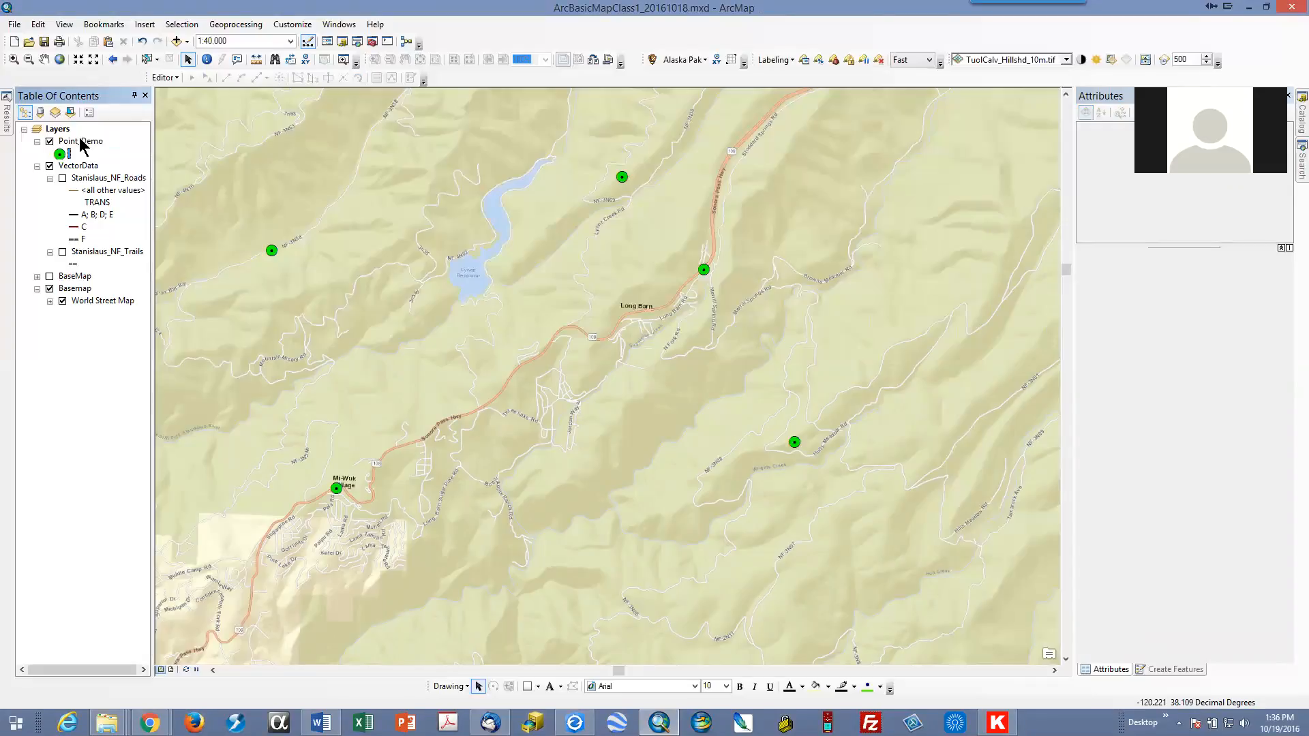
# In the Point_Demo layer's label properties, choose Label as the label field
pyautogui.rightClick(81, 142)
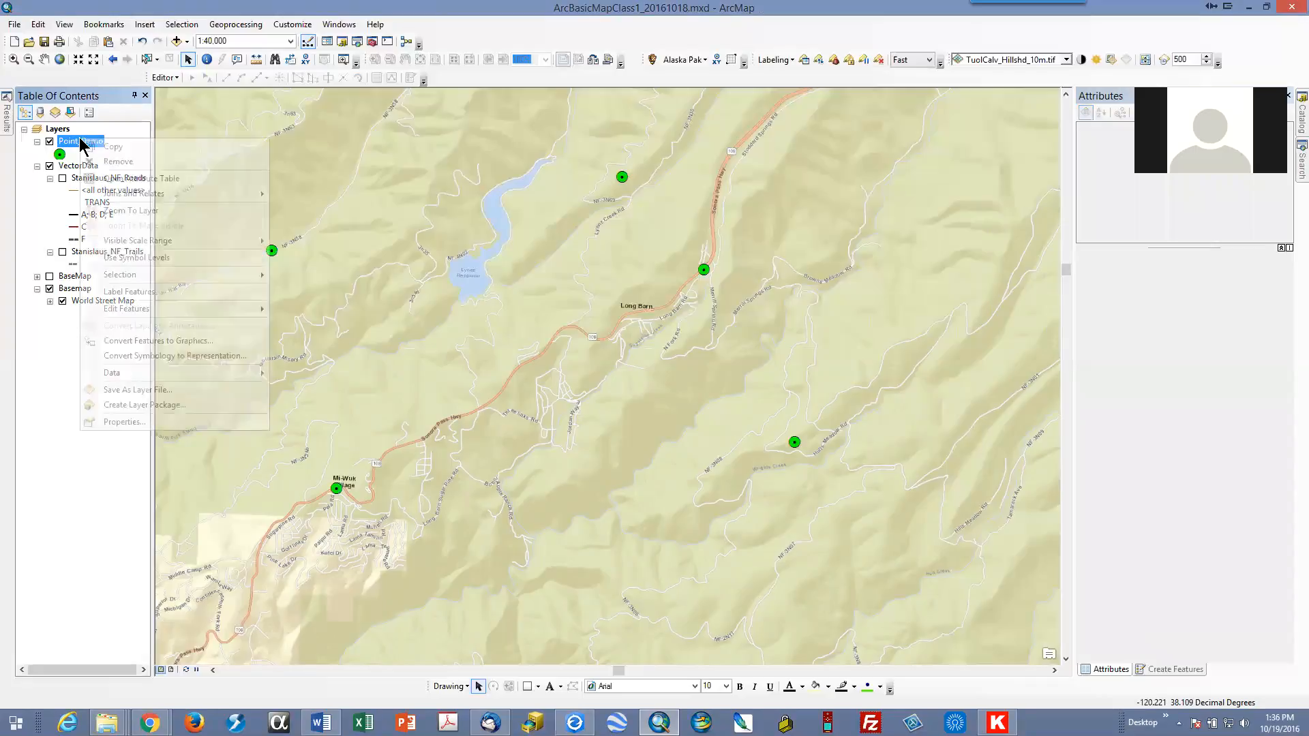
pyautogui.click(148, 424)
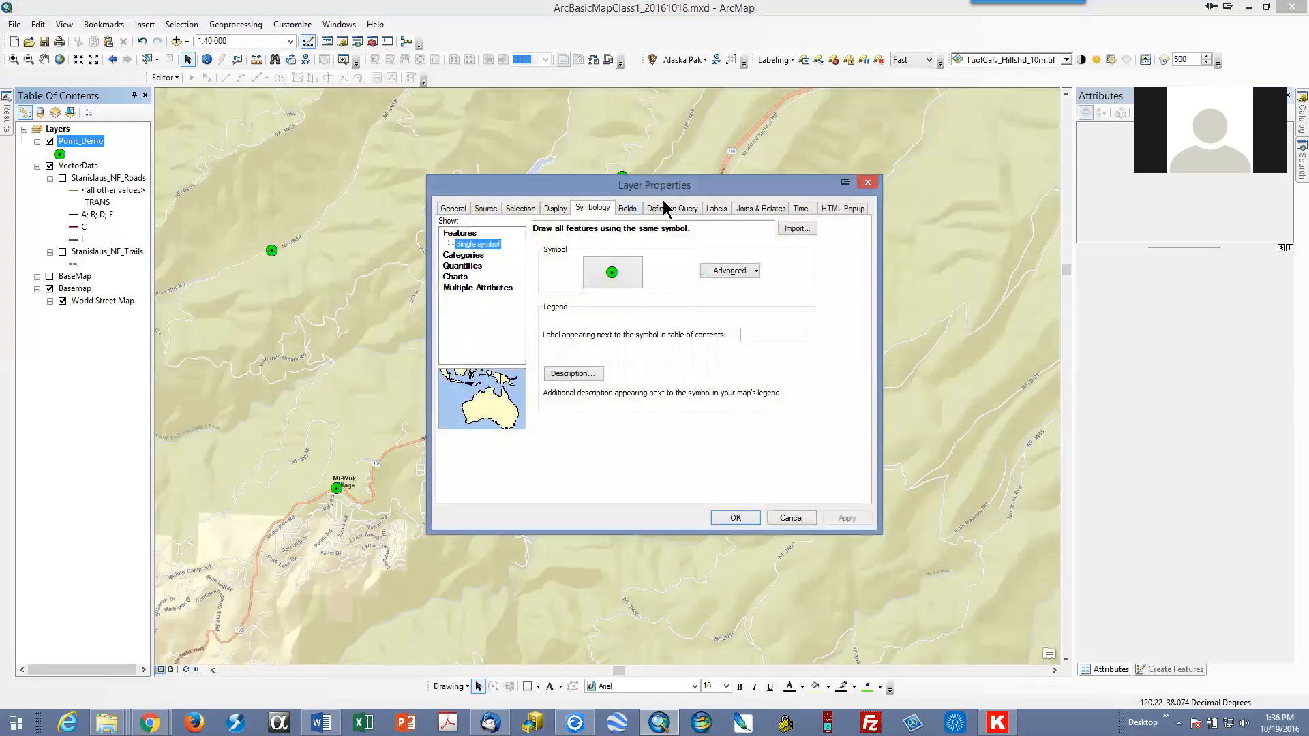
pyautogui.click(717, 209)
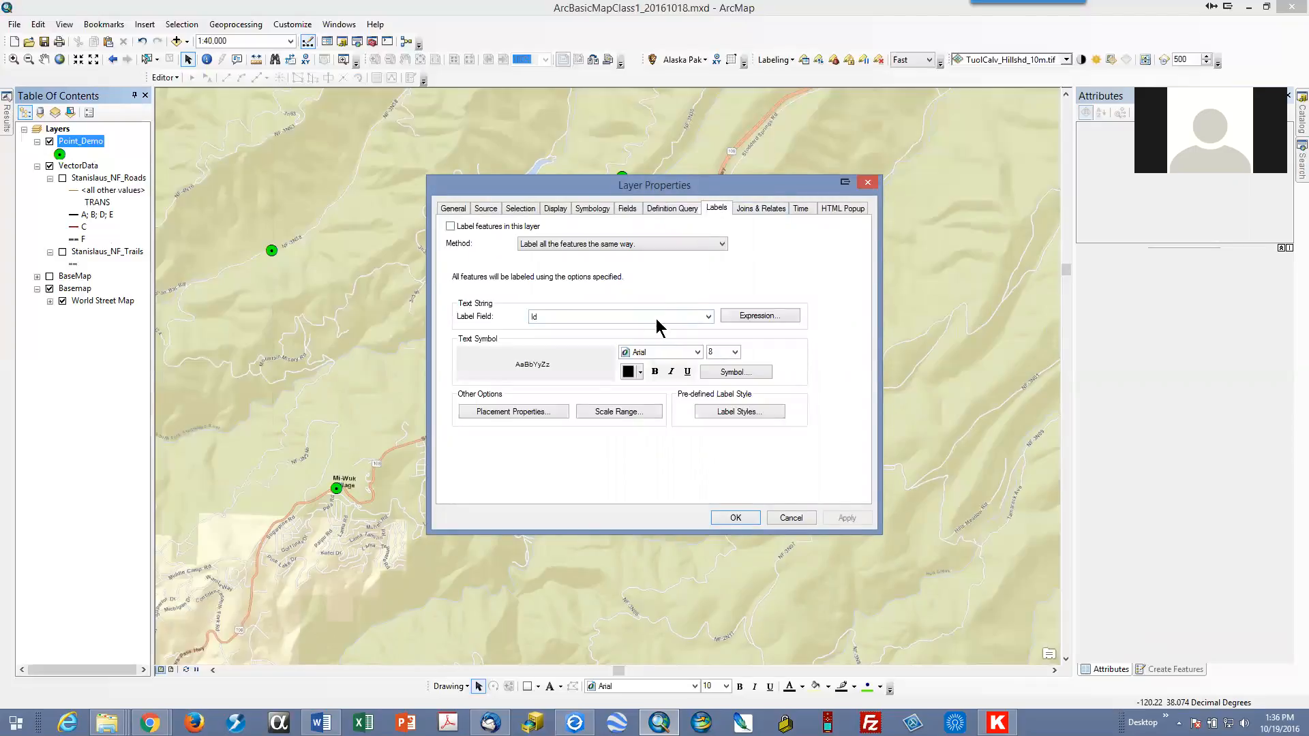
pyautogui.click(710, 317)
pyautogui.click(634, 349)
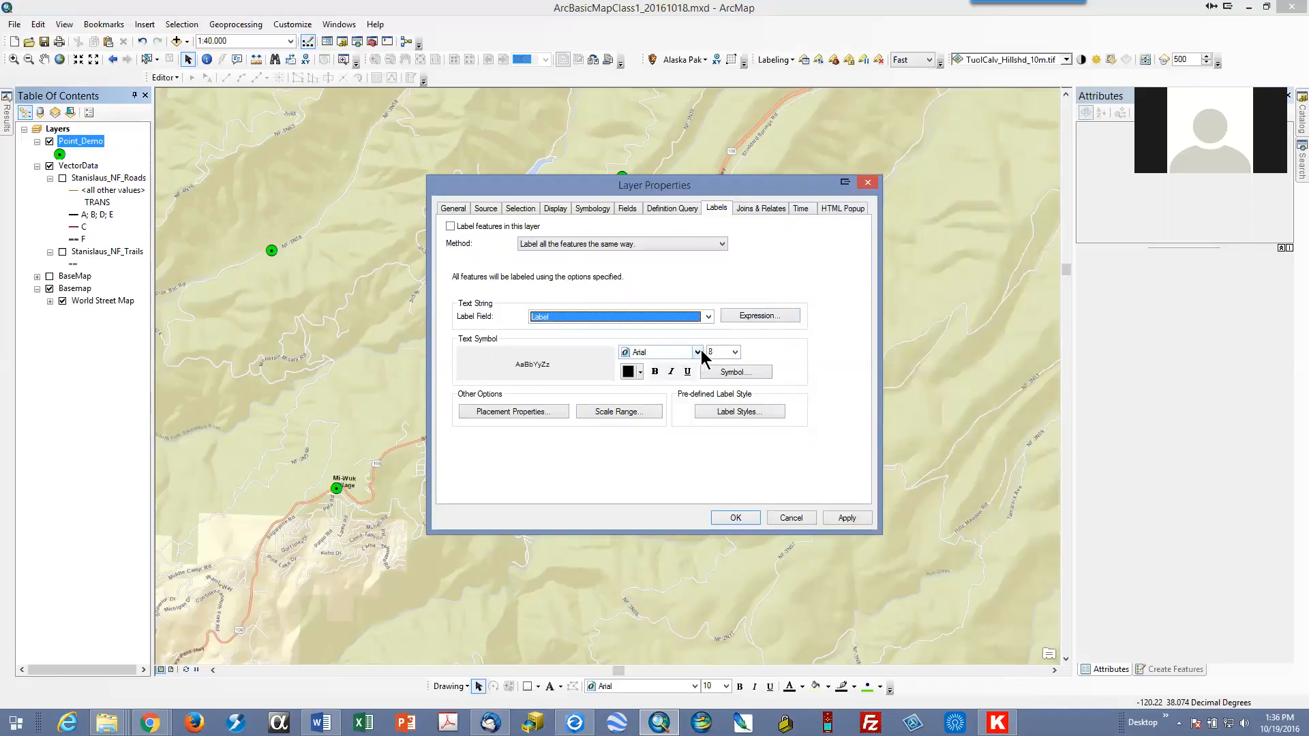
# Format the Point_Demo labels as 12-point bold and turn on labeling for the layer
pyautogui.click(735, 353)
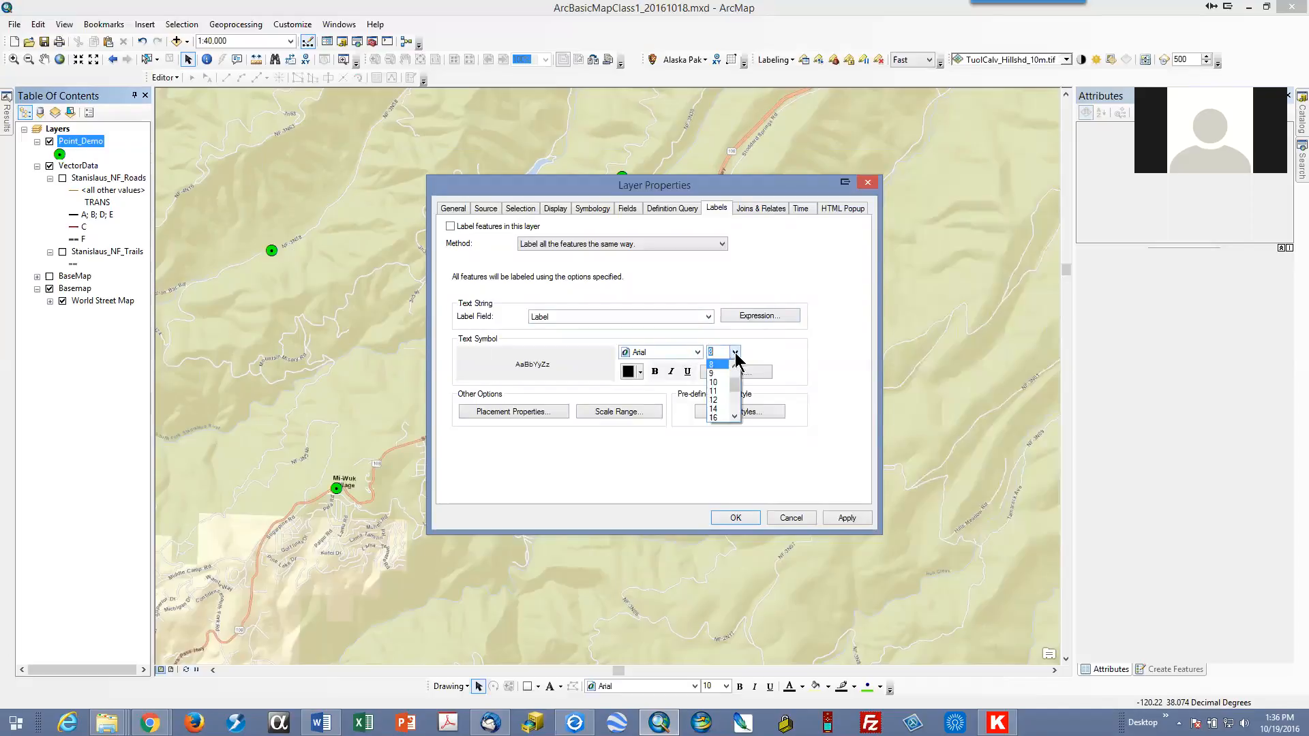
pyautogui.click(718, 401)
pyautogui.click(655, 373)
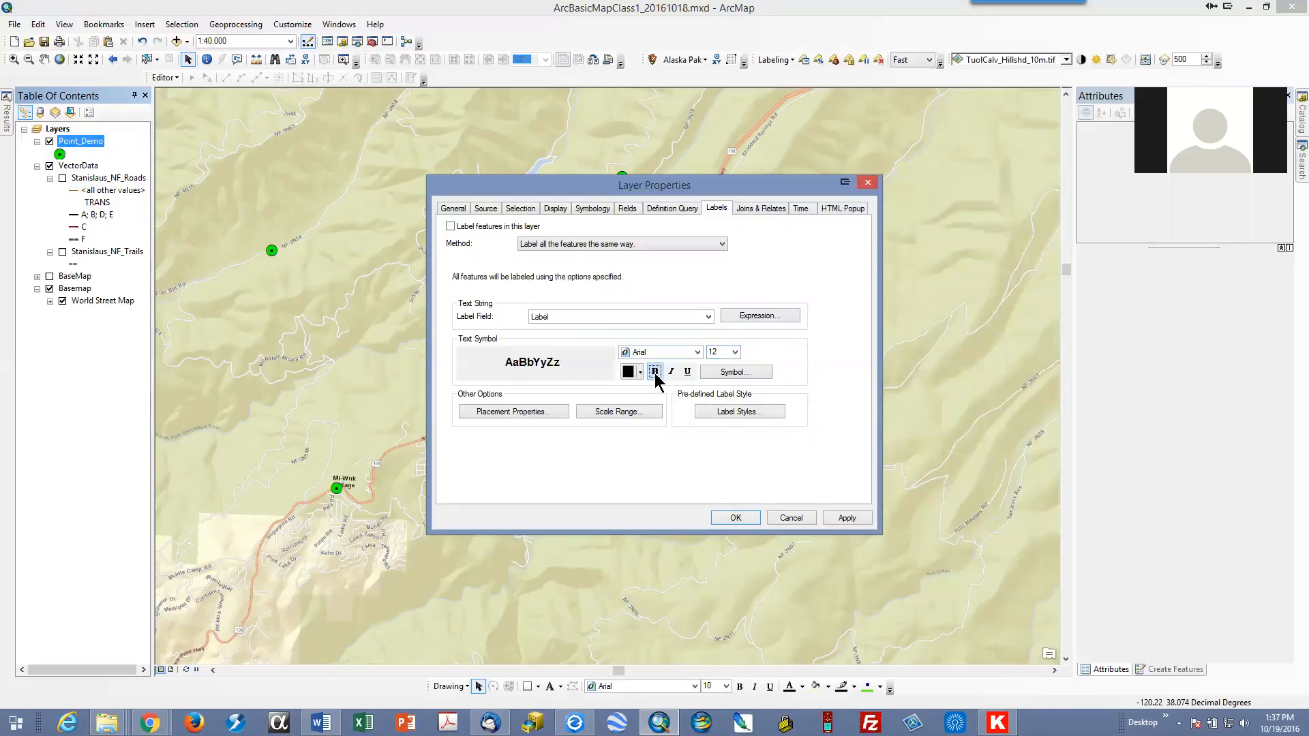
pyautogui.click(842, 517)
pyautogui.click(450, 227)
pyautogui.click(846, 519)
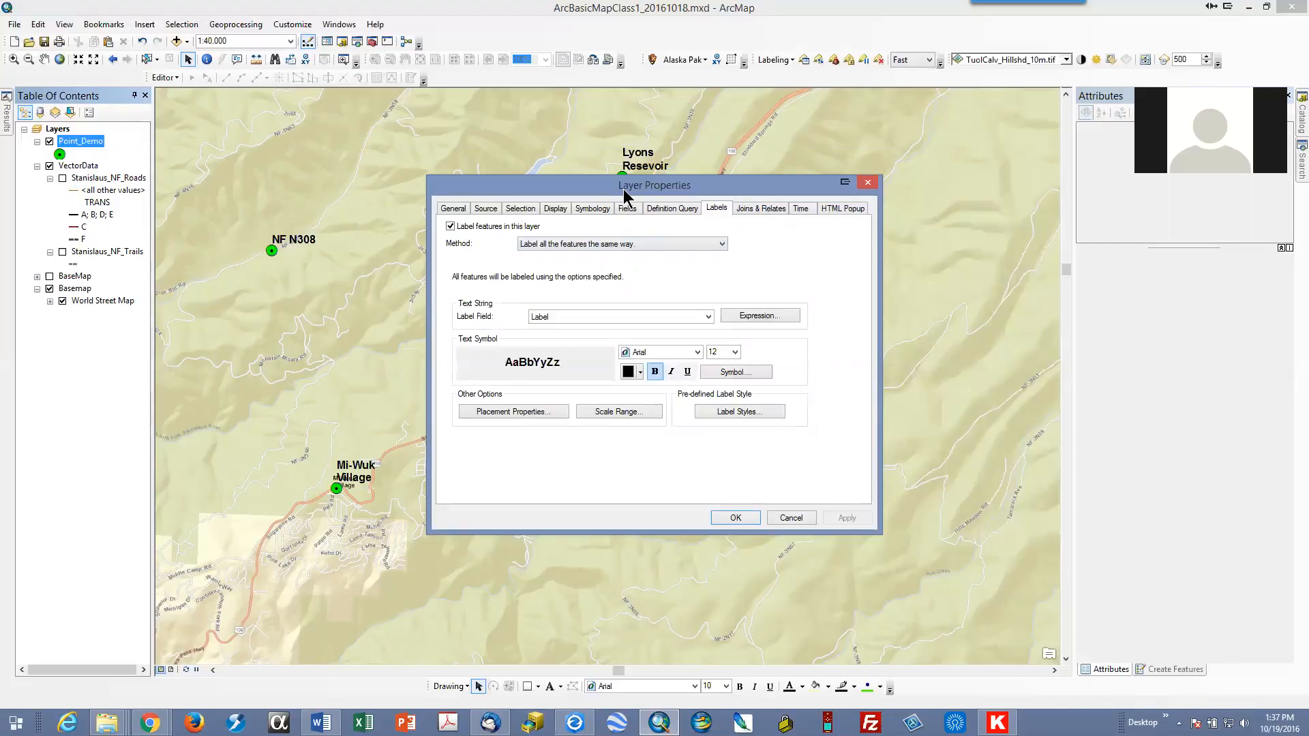
pyautogui.moveTo(624, 193); pyautogui.dragTo(1052, 74)
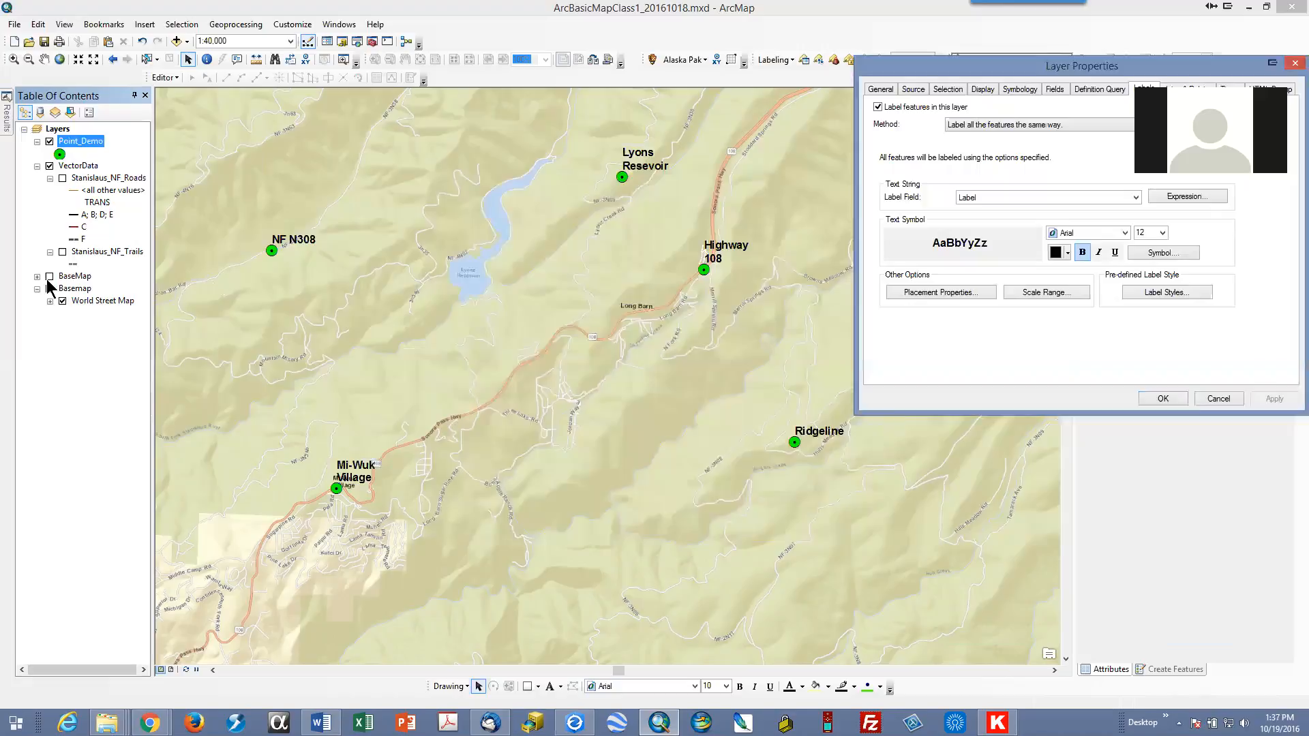
pyautogui.click(1162, 399)
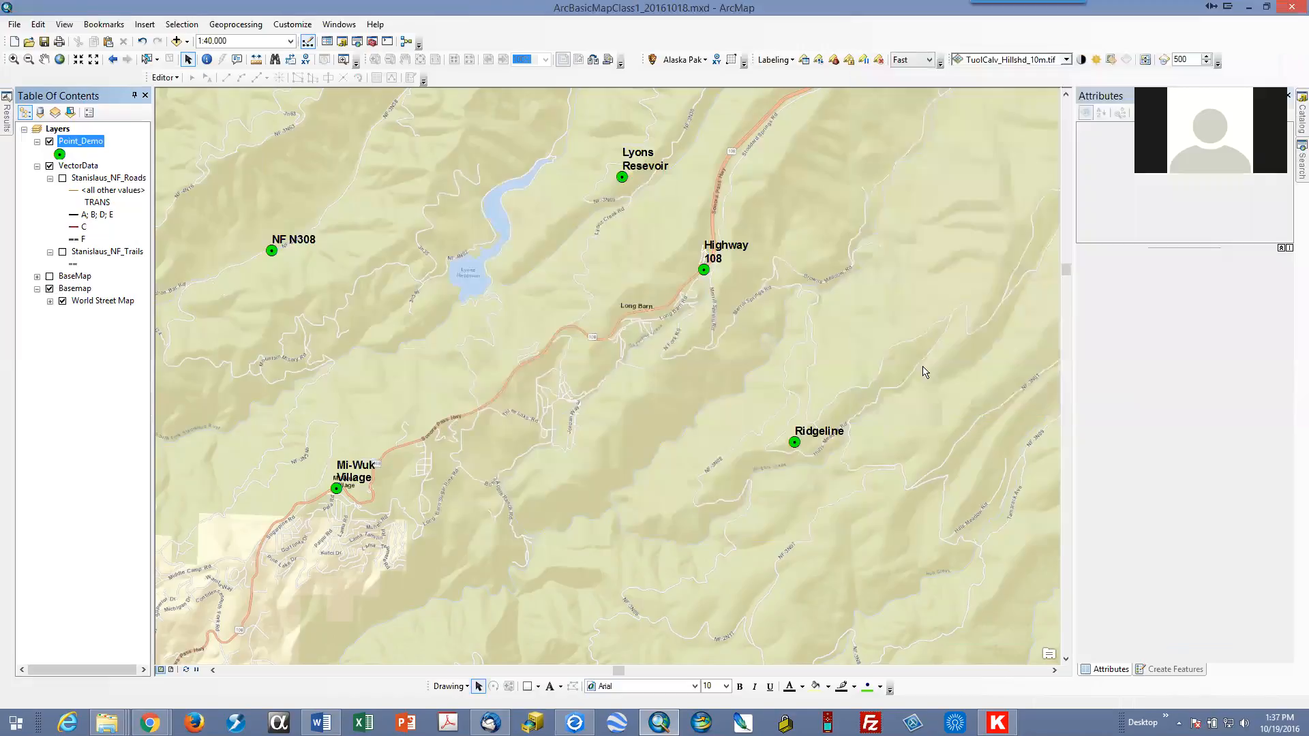
# Turn off the World Street Map basemap group, then show, expand and hide the hillshade BaseMap group
pyautogui.click(50, 290)
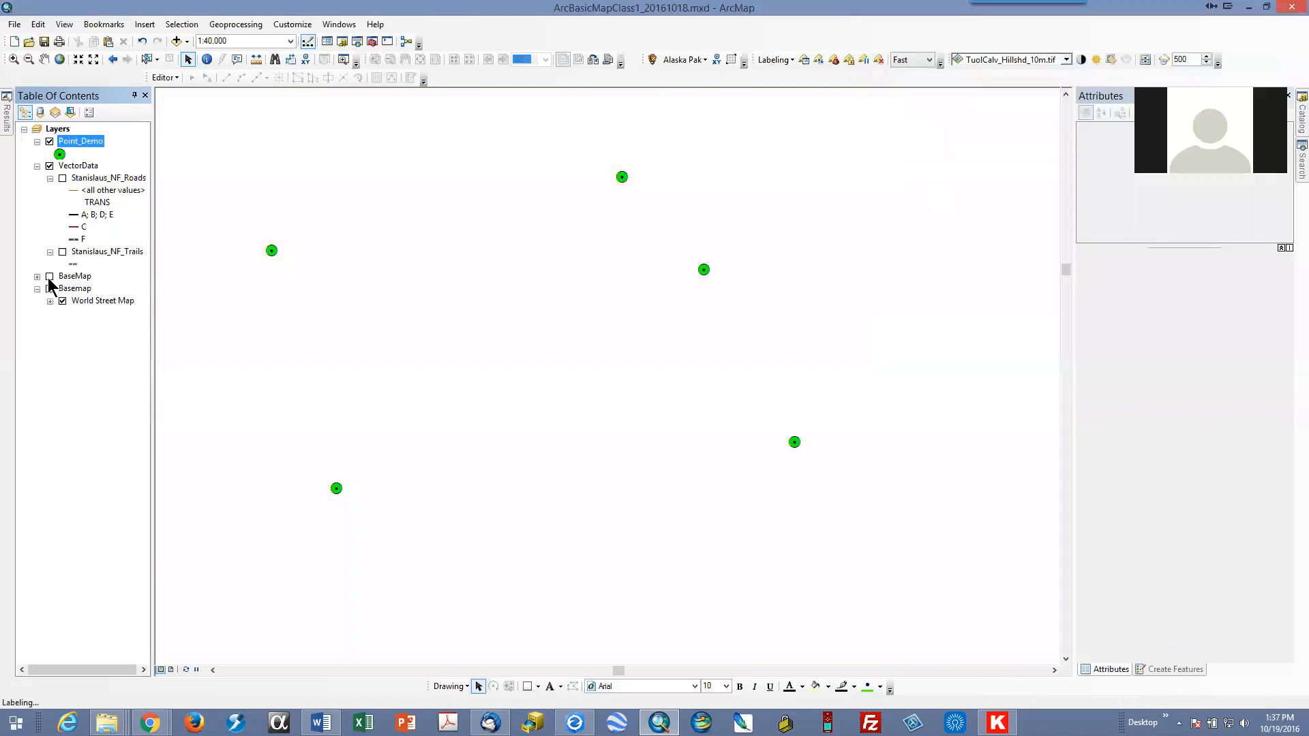
pyautogui.click(49, 276)
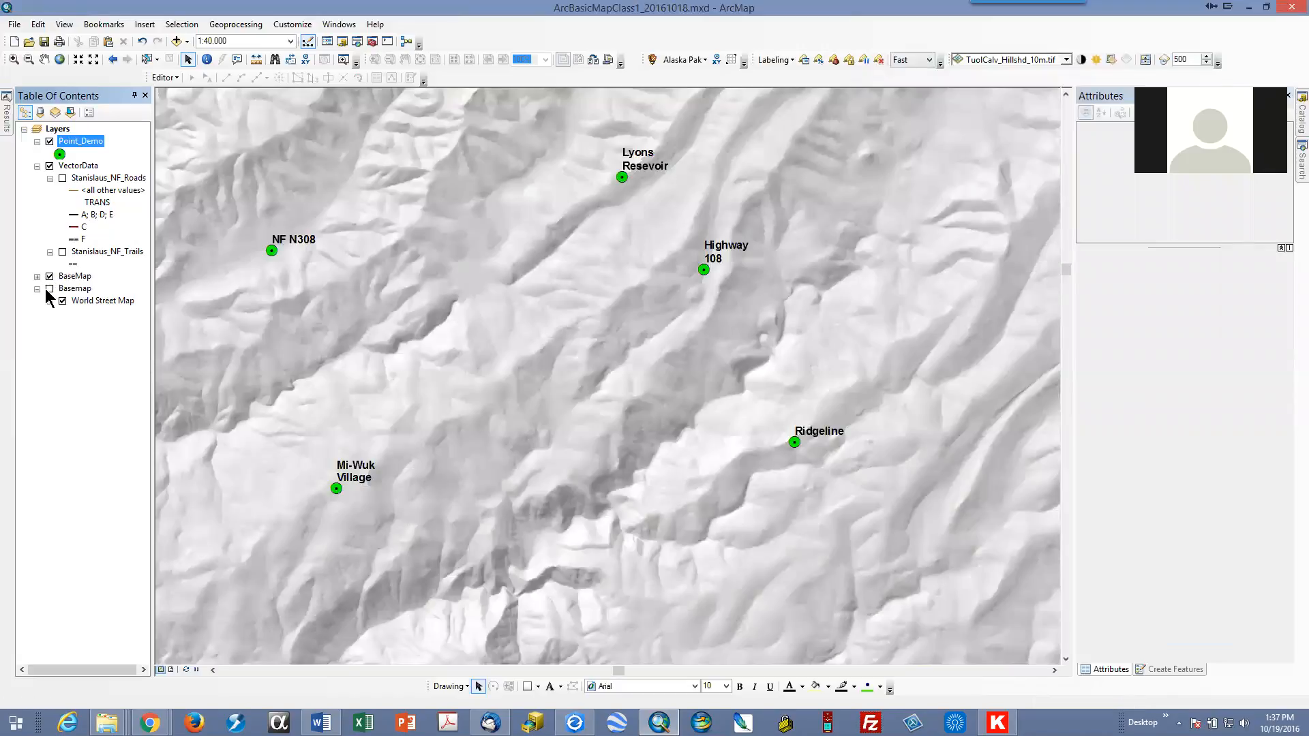
pyautogui.click(37, 277)
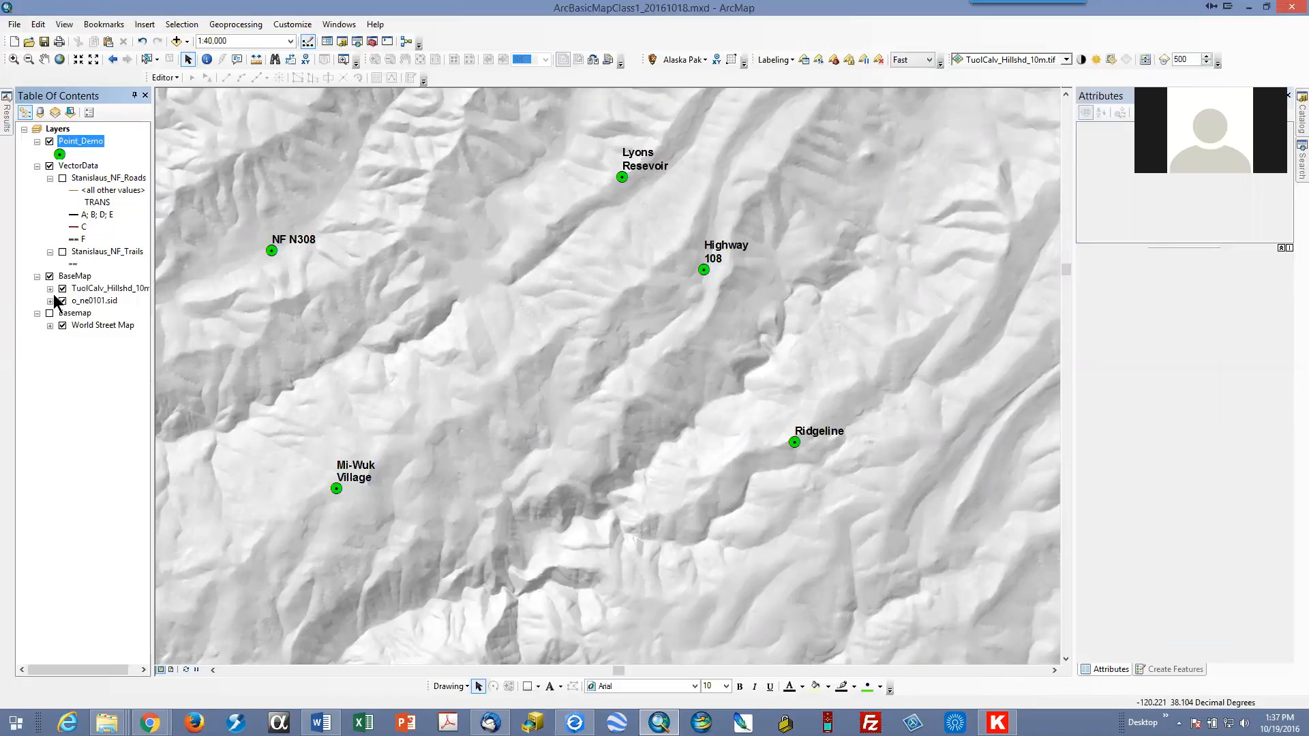
pyautogui.click(49, 276)
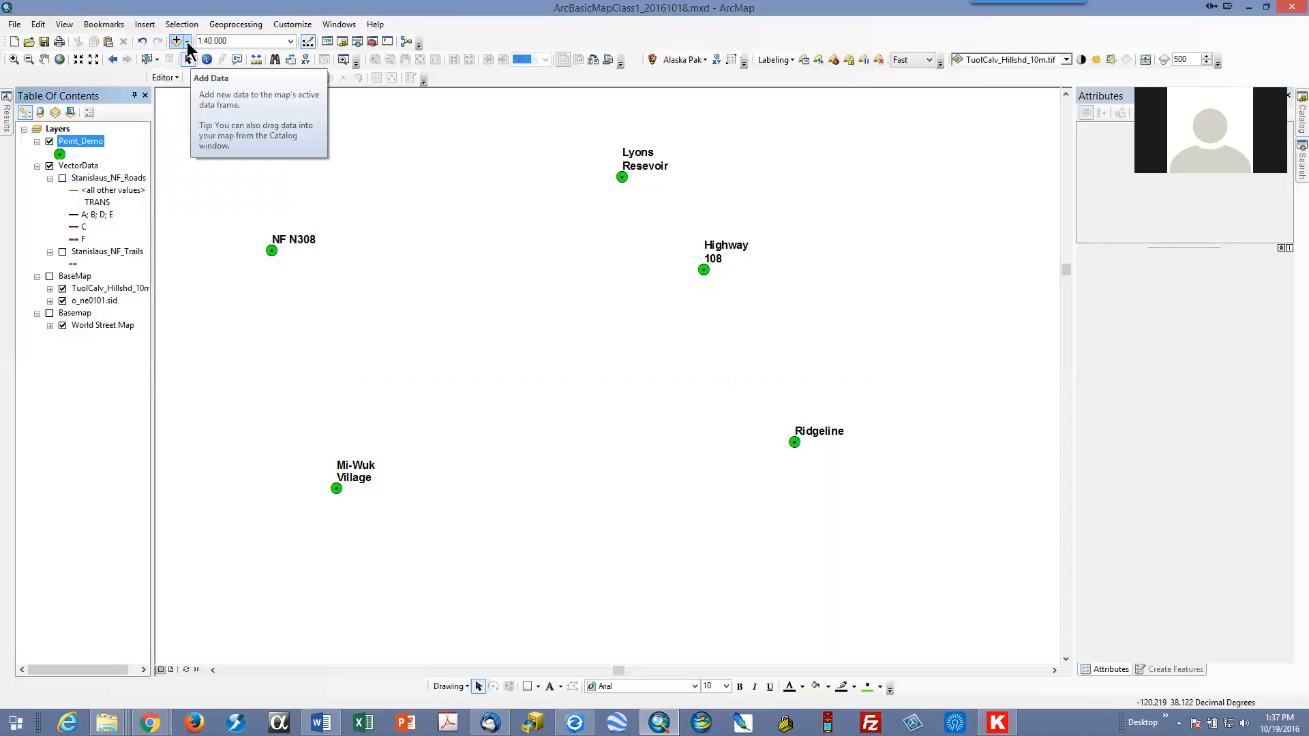
# Add the USA Topo Maps basemap and toggle it off and on to compare the labels' readability
pyautogui.click(188, 42)
pyautogui.click(199, 72)
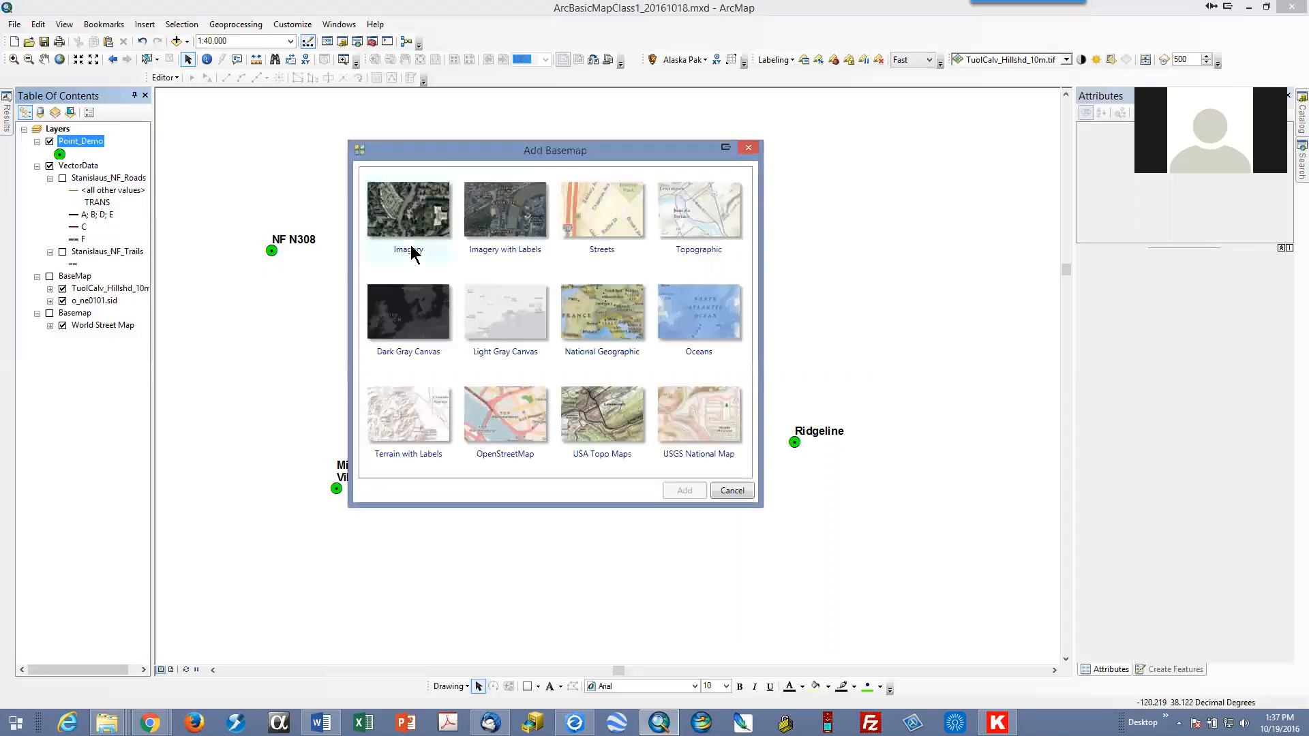
pyautogui.click(626, 416)
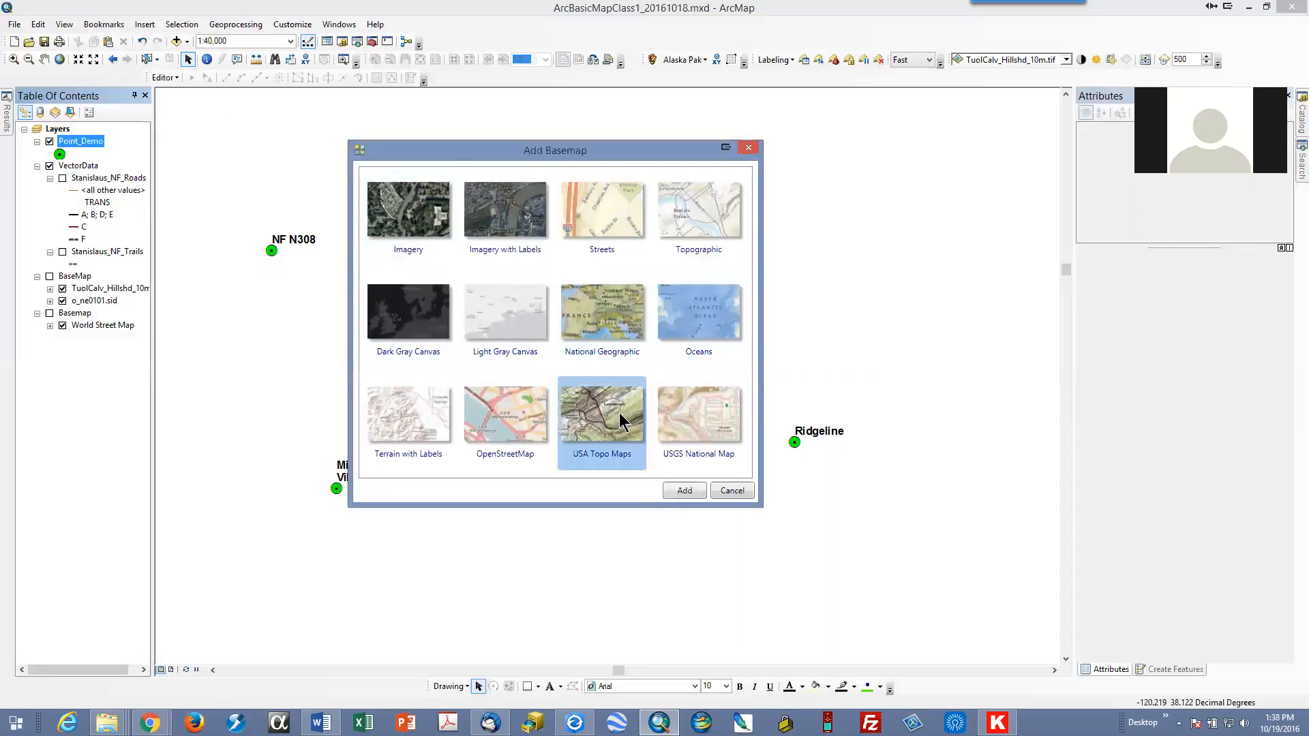
pyautogui.click(686, 491)
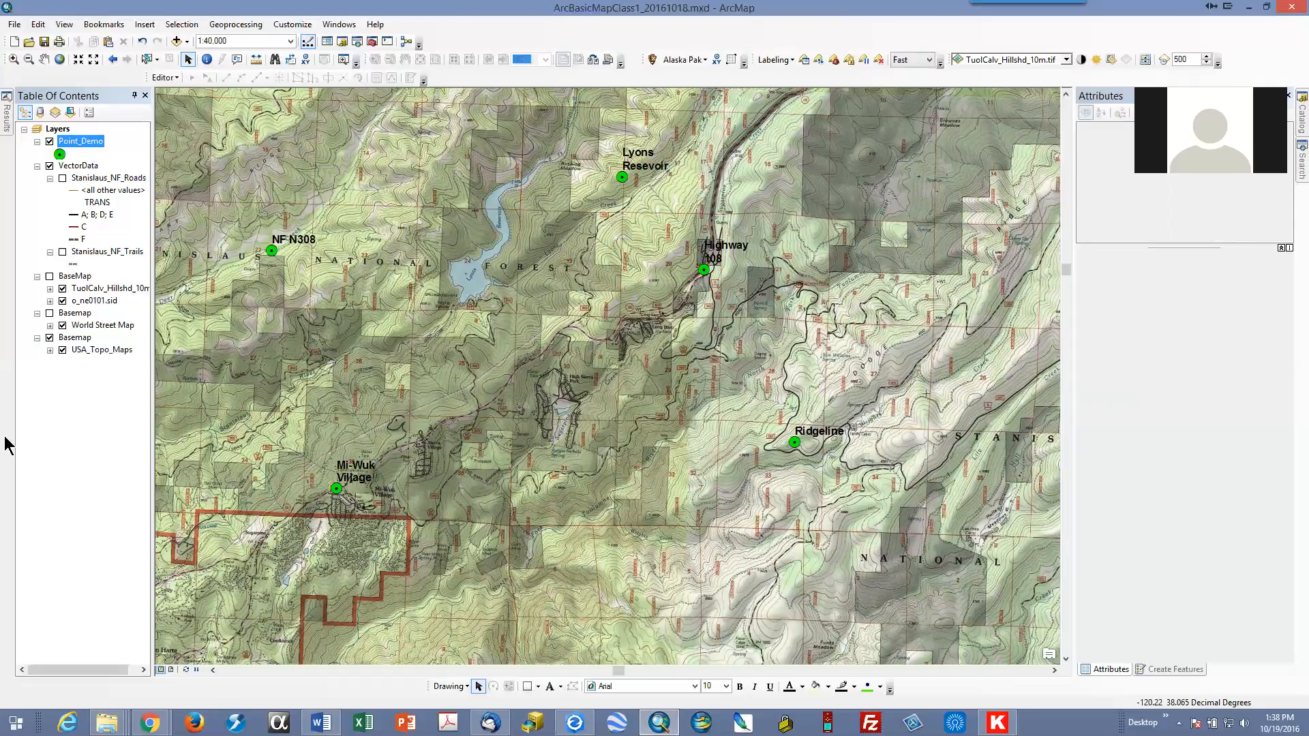
pyautogui.click(49, 338)
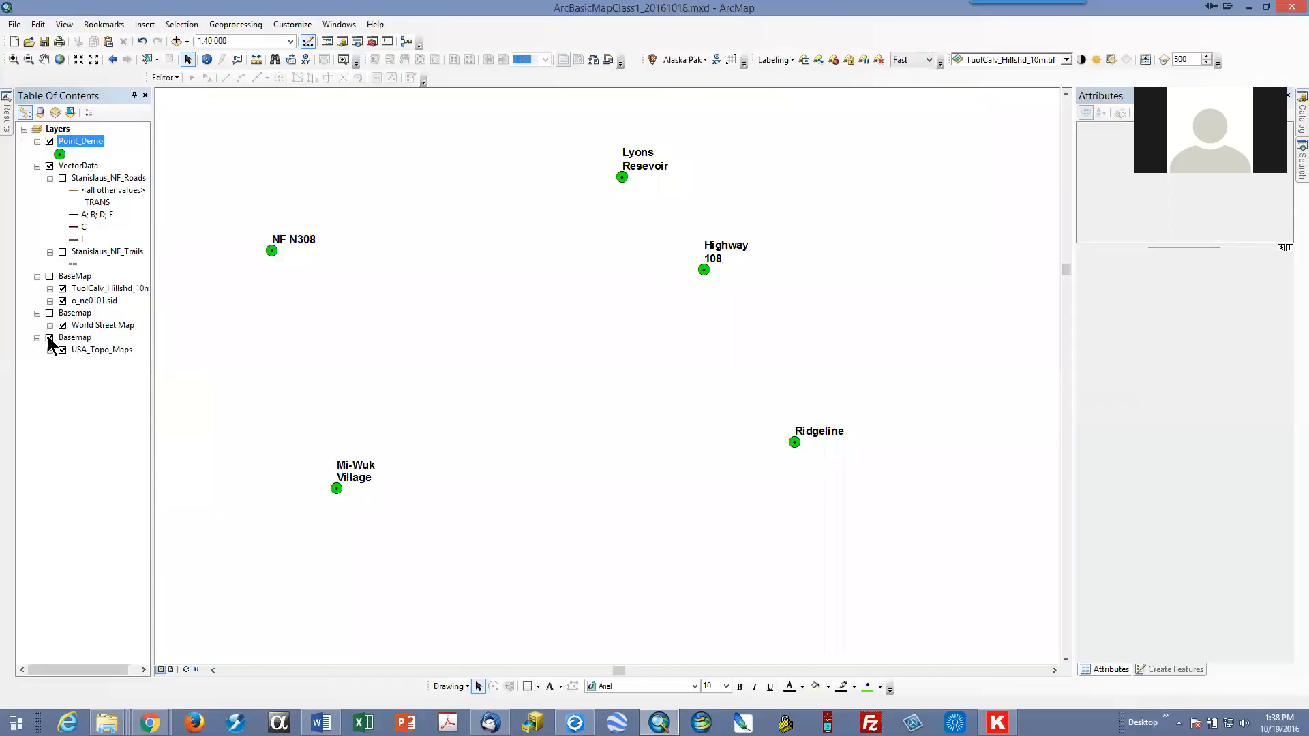
pyautogui.click(49, 337)
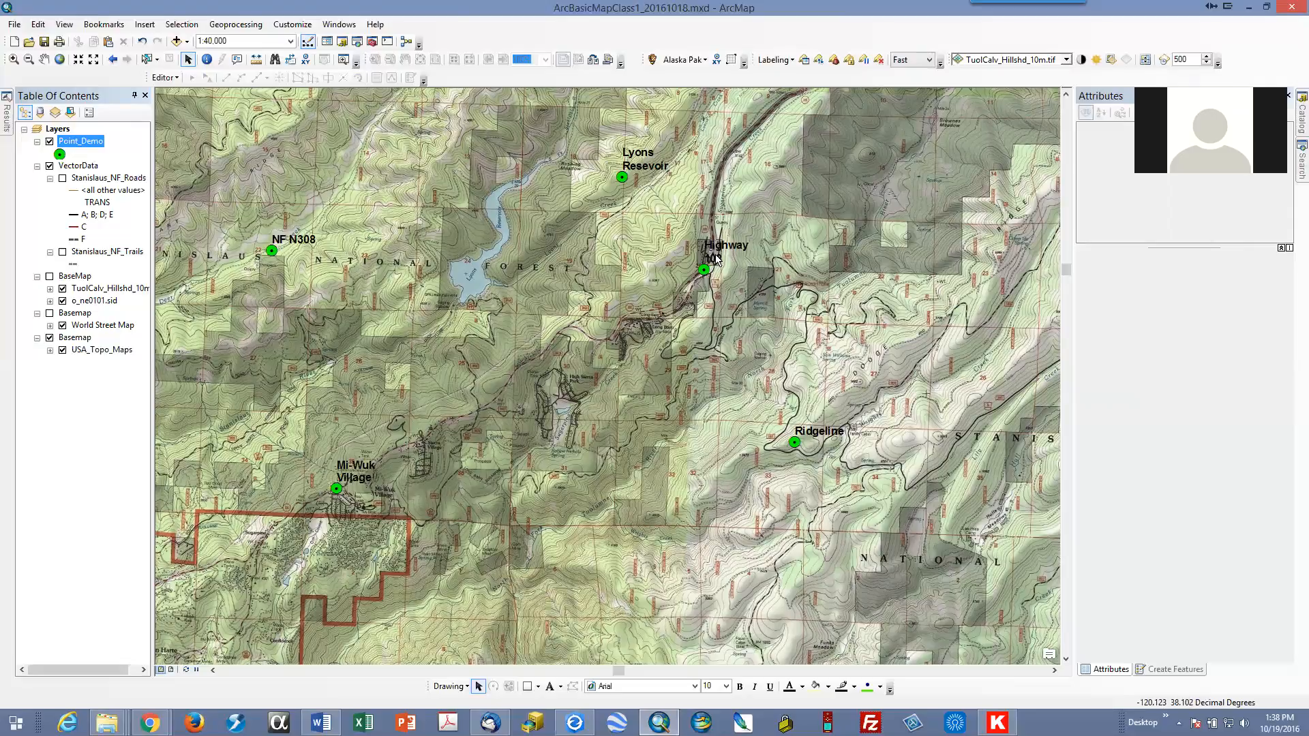
# In the Point_Demo layer's label style, give the text symbol a halo mask with a size of 1
pyautogui.rightClick(81, 144)
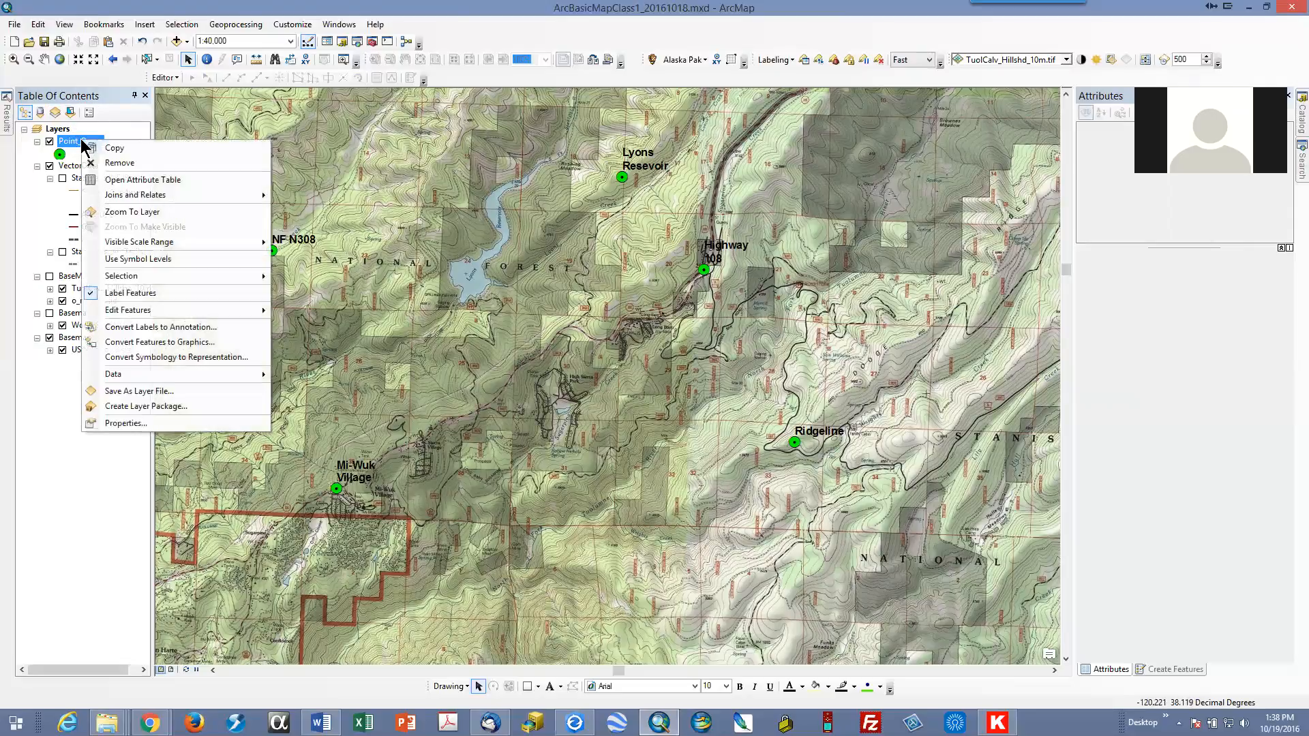
pyautogui.click(158, 422)
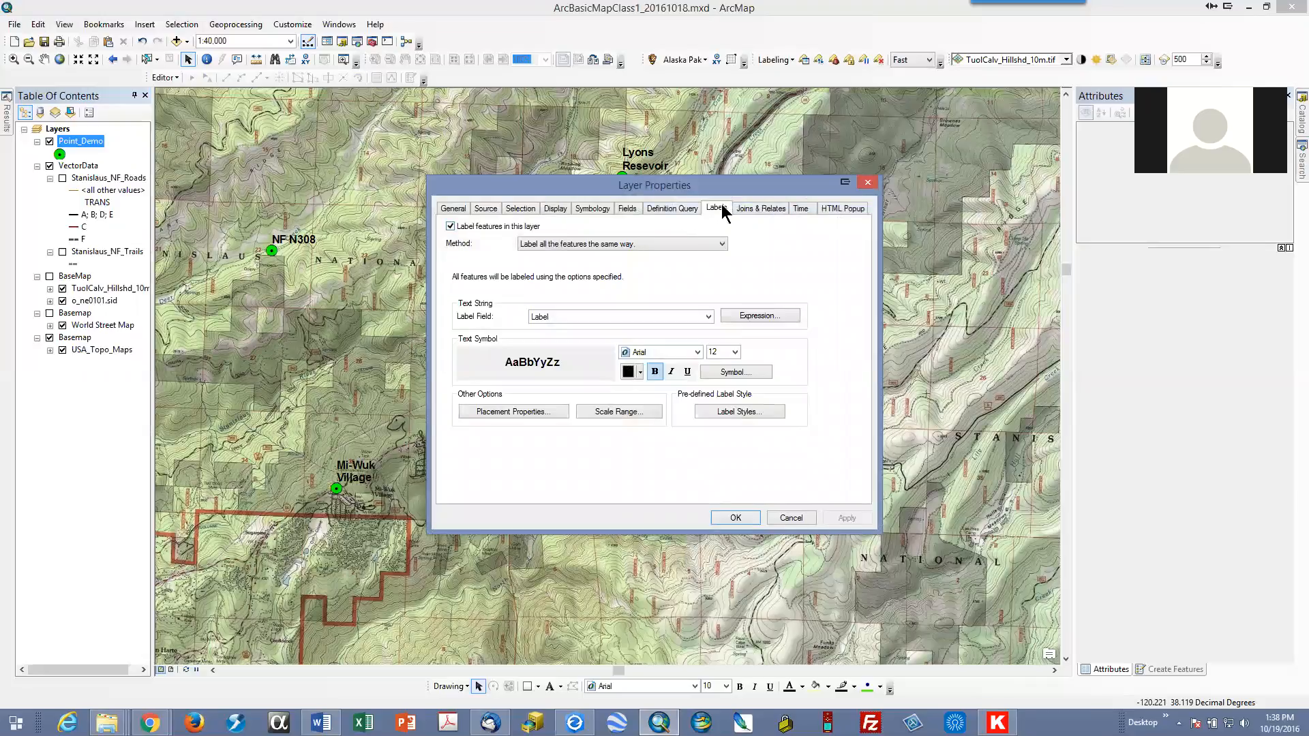
pyautogui.click(731, 411)
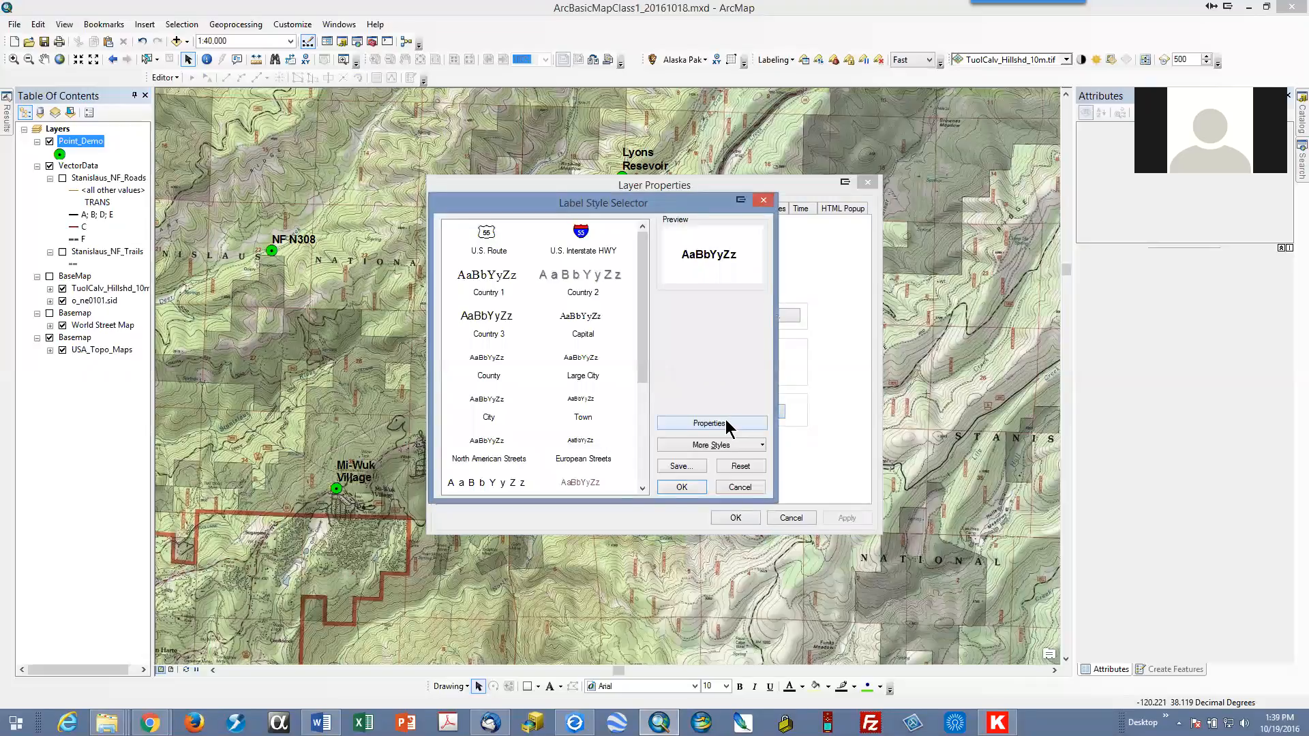
pyautogui.click(727, 424)
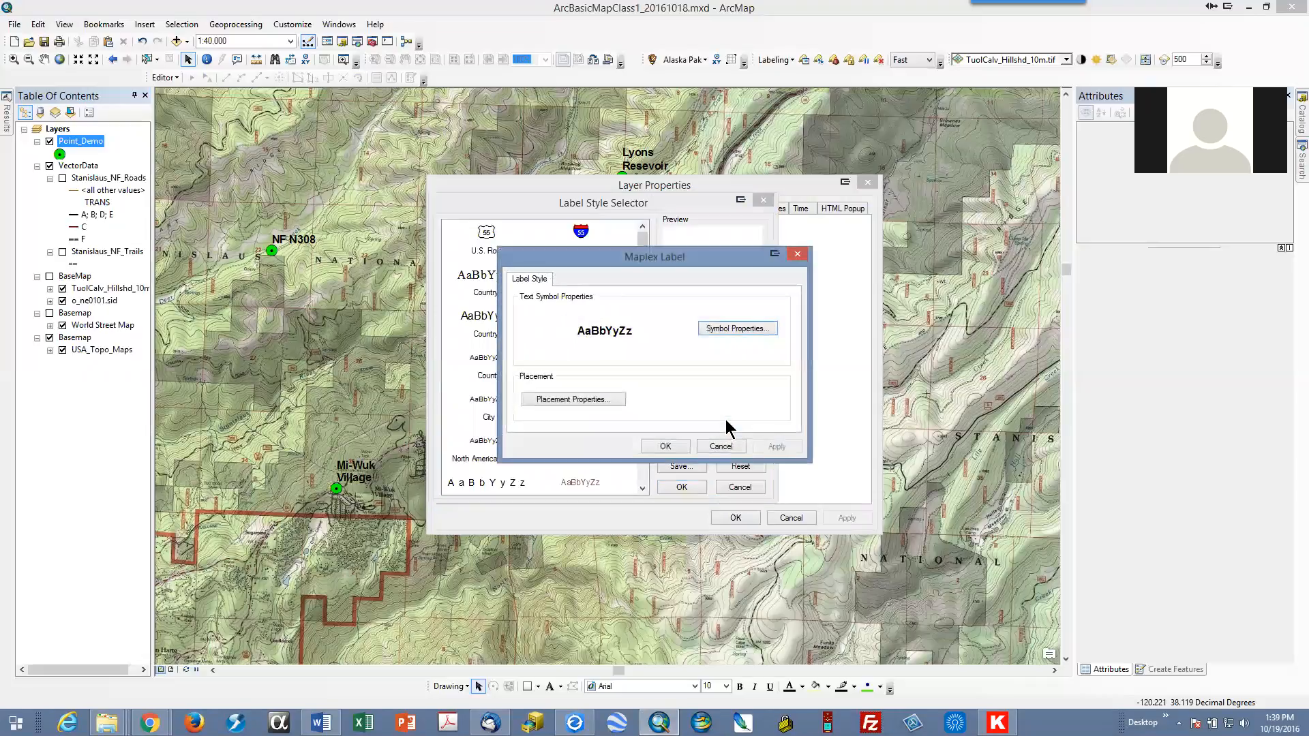
pyautogui.click(725, 447)
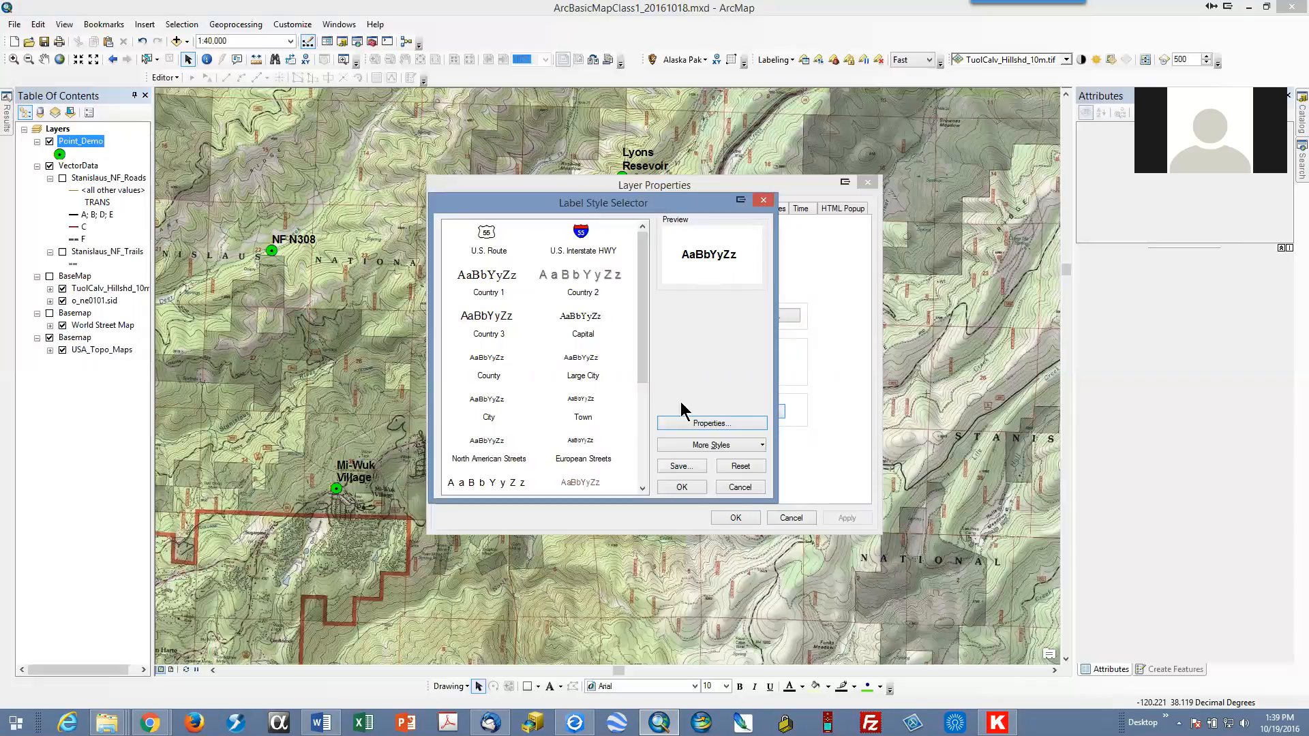
pyautogui.click(712, 424)
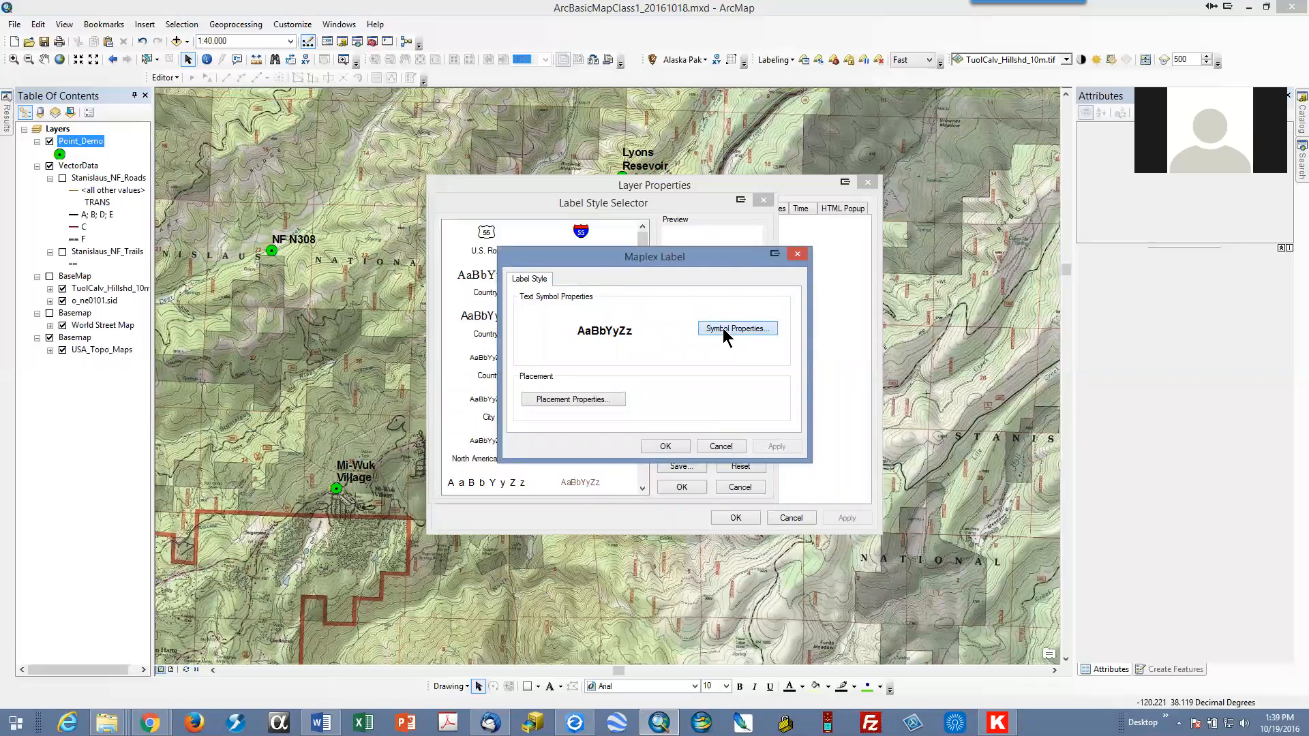
pyautogui.click(727, 332)
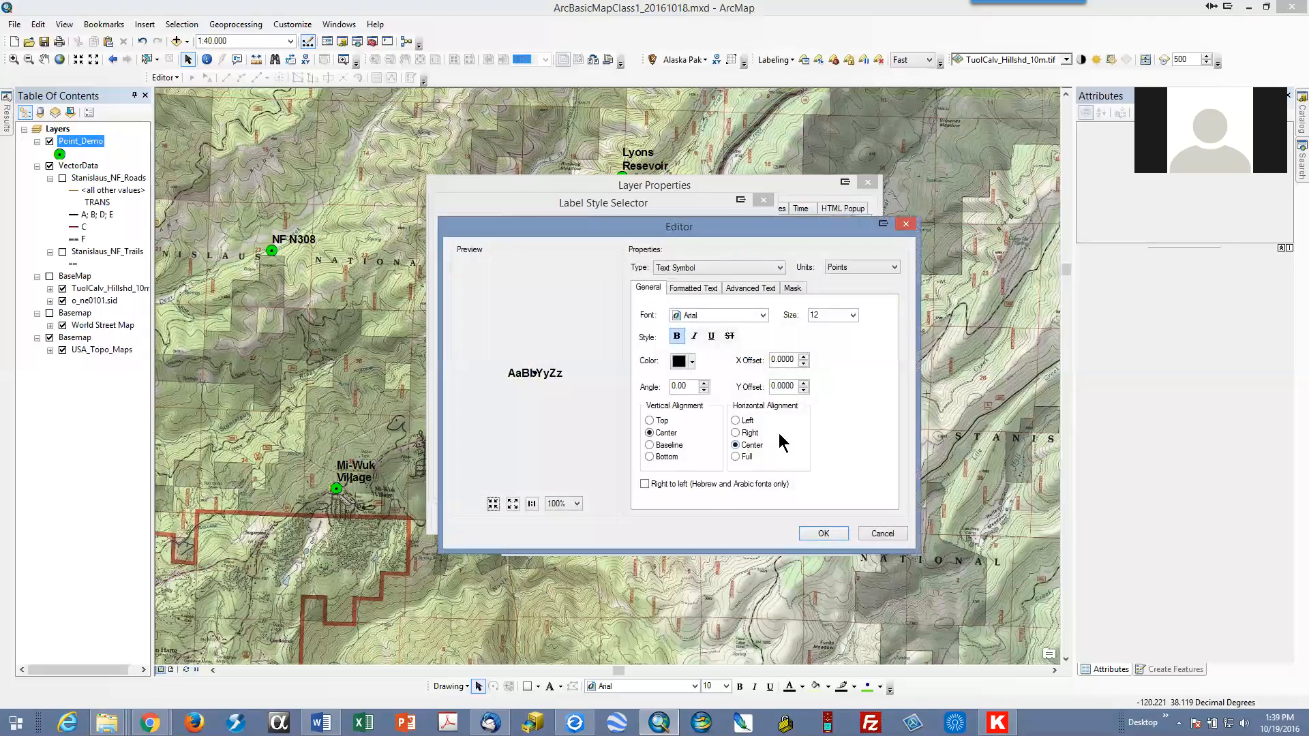
pyautogui.click(791, 289)
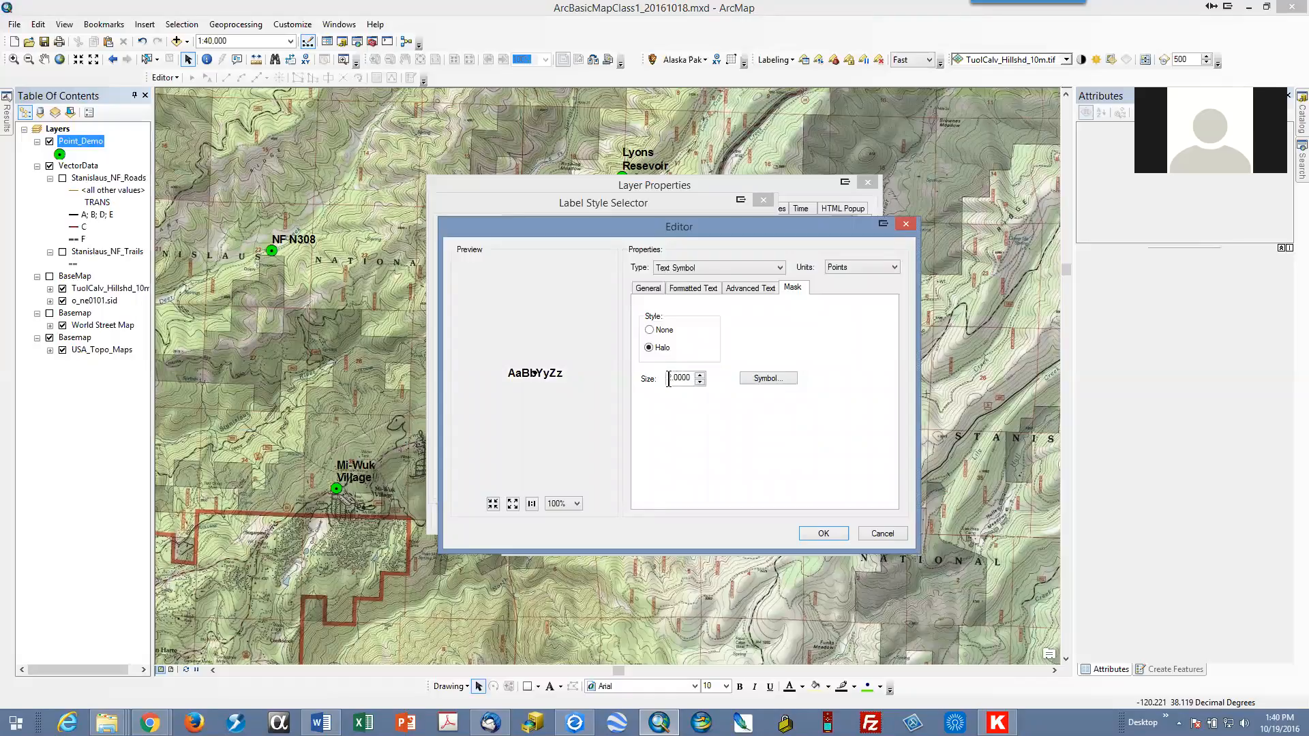
pyautogui.moveTo(667, 379); pyautogui.dragTo(676, 379)
pyautogui.write('1')
pyautogui.hotkey('ctrl', 'z')
pyautogui.write('1')
# Examine the fill symbols available for the label halo and accept the white fill
pyautogui.click(762, 379)
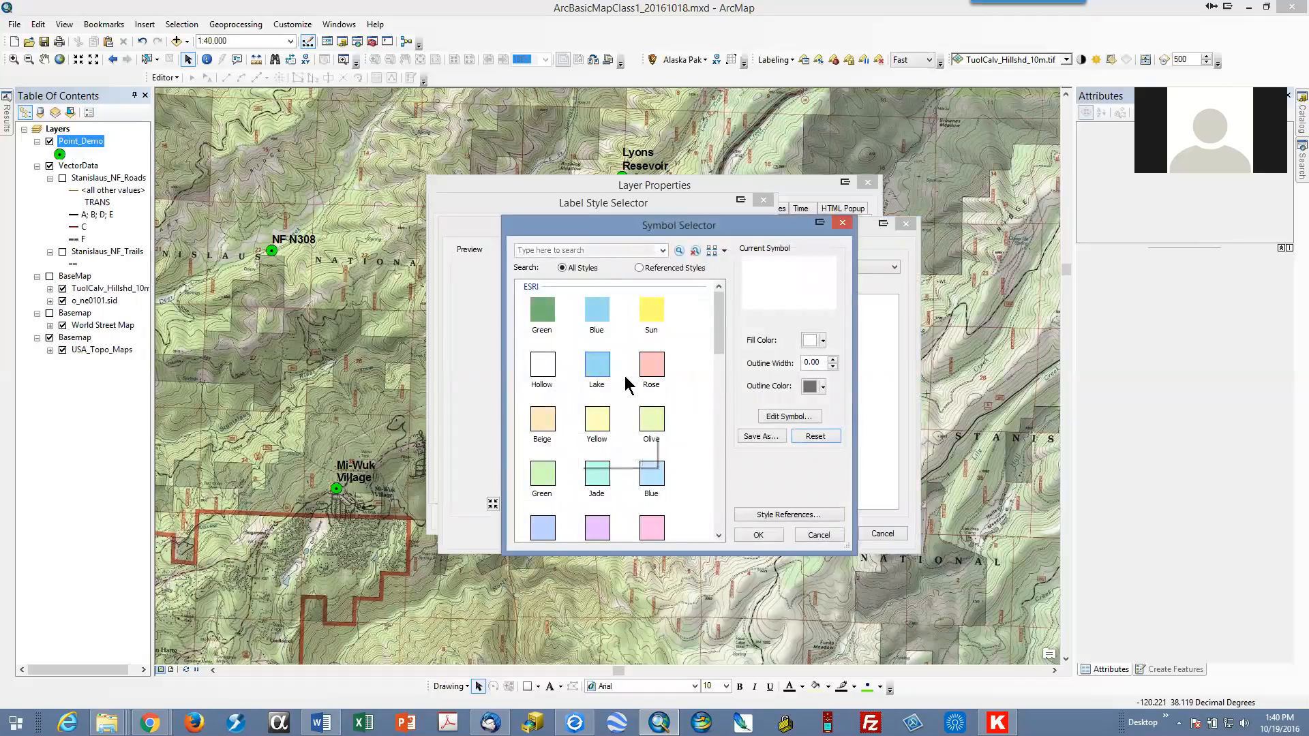
pyautogui.scroll(-2, 692, 414)
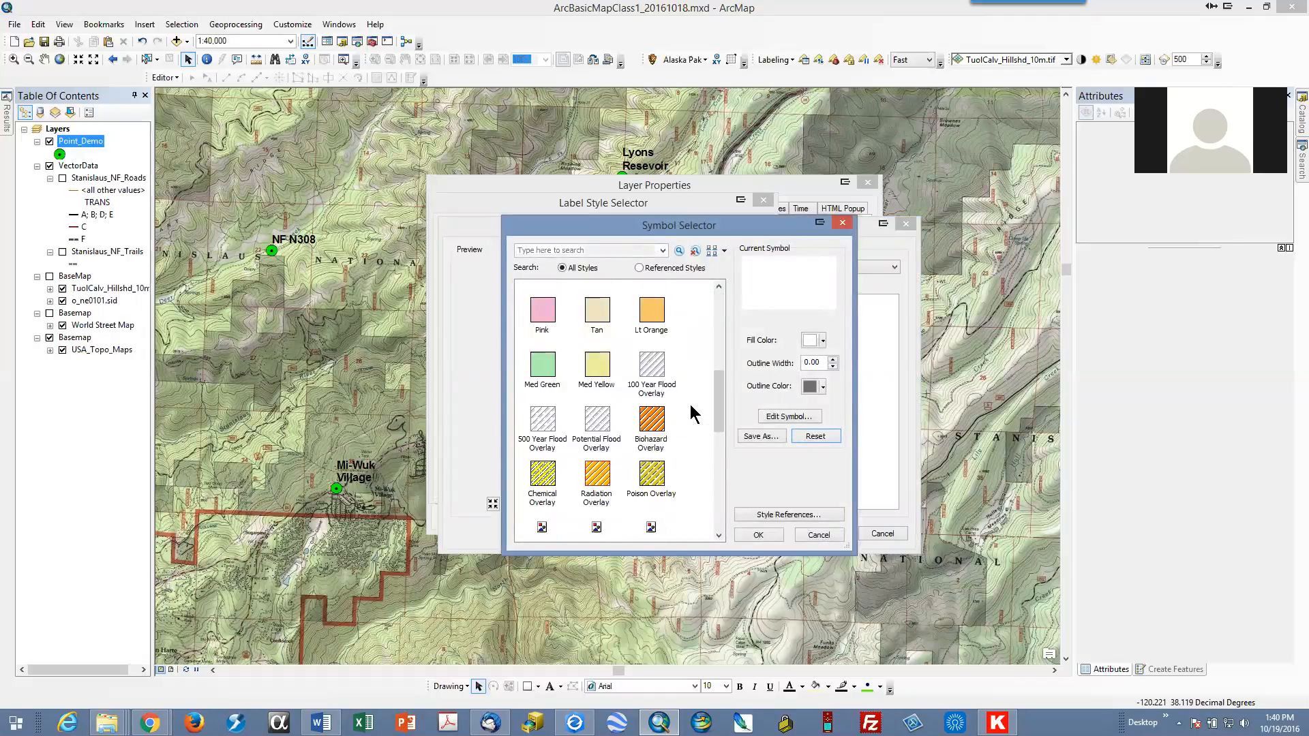
pyautogui.scroll(2, 692, 414)
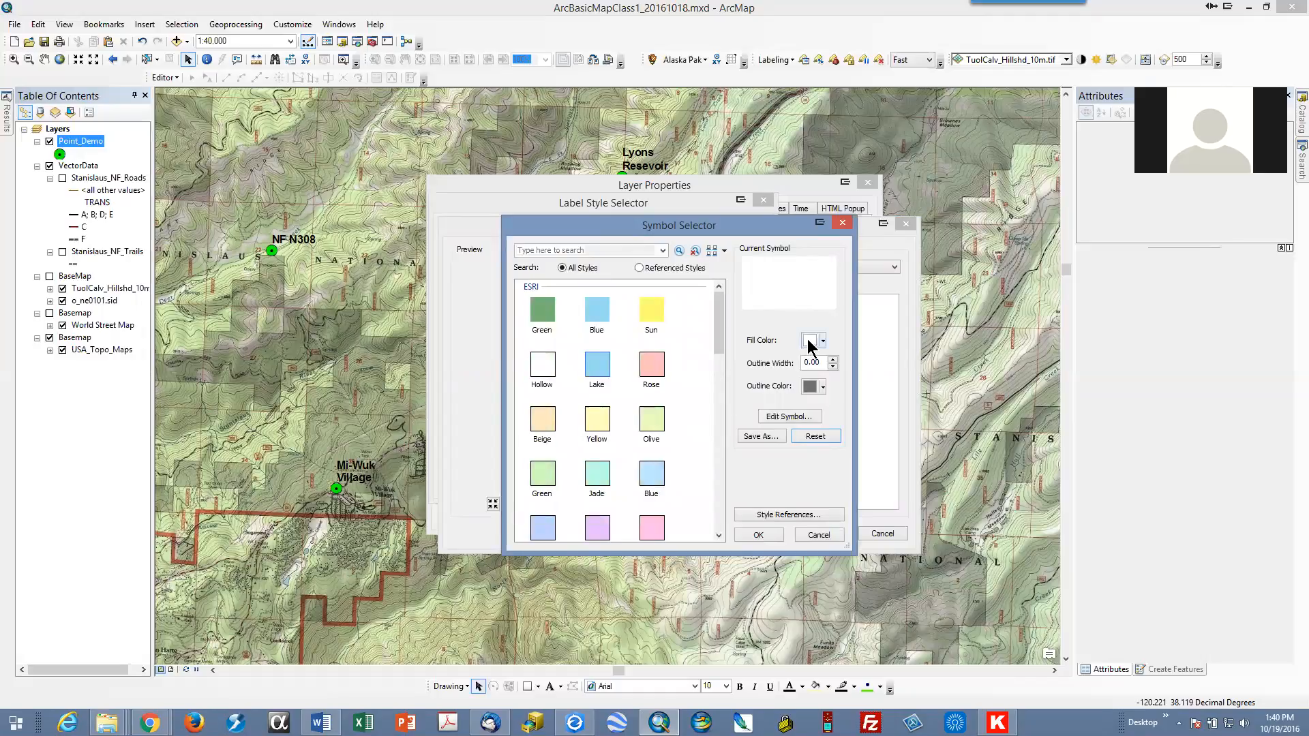
pyautogui.click(755, 537)
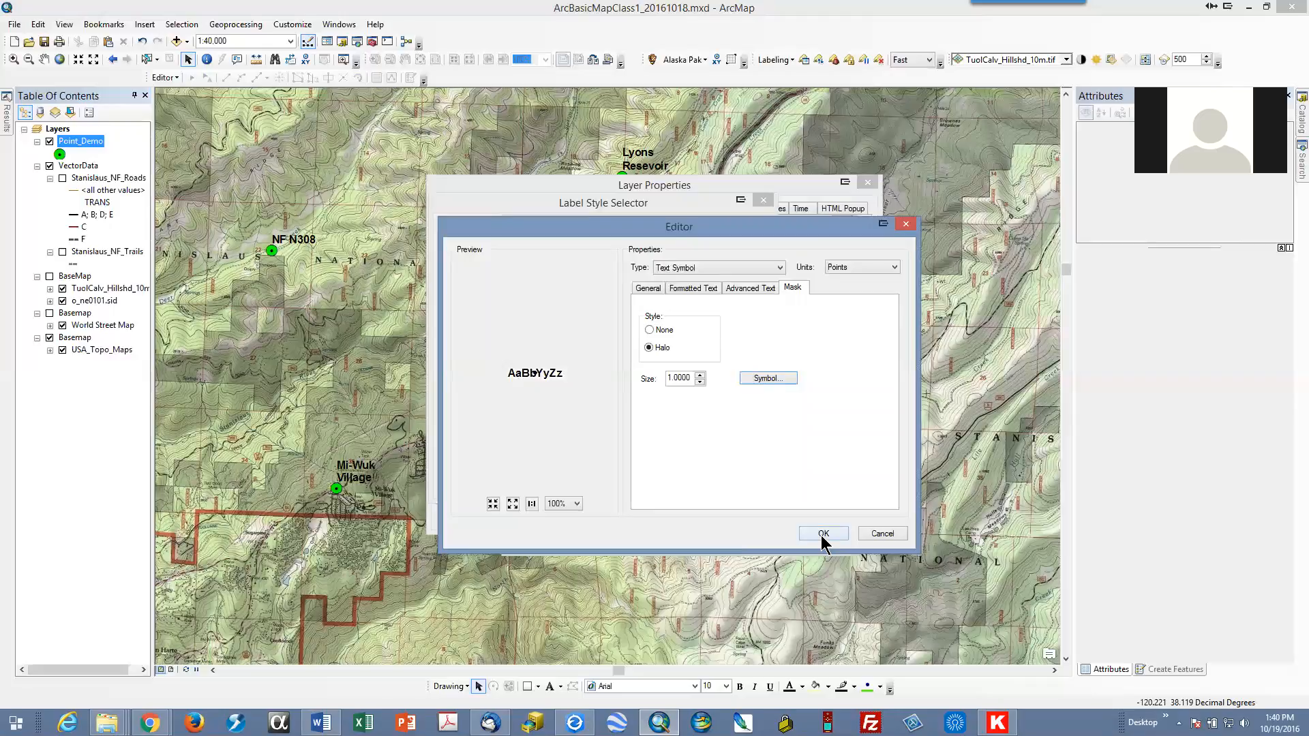
# Apply the halo label style to the Point_Demo layer and save the map document
pyautogui.click(823, 534)
pyautogui.click(768, 535)
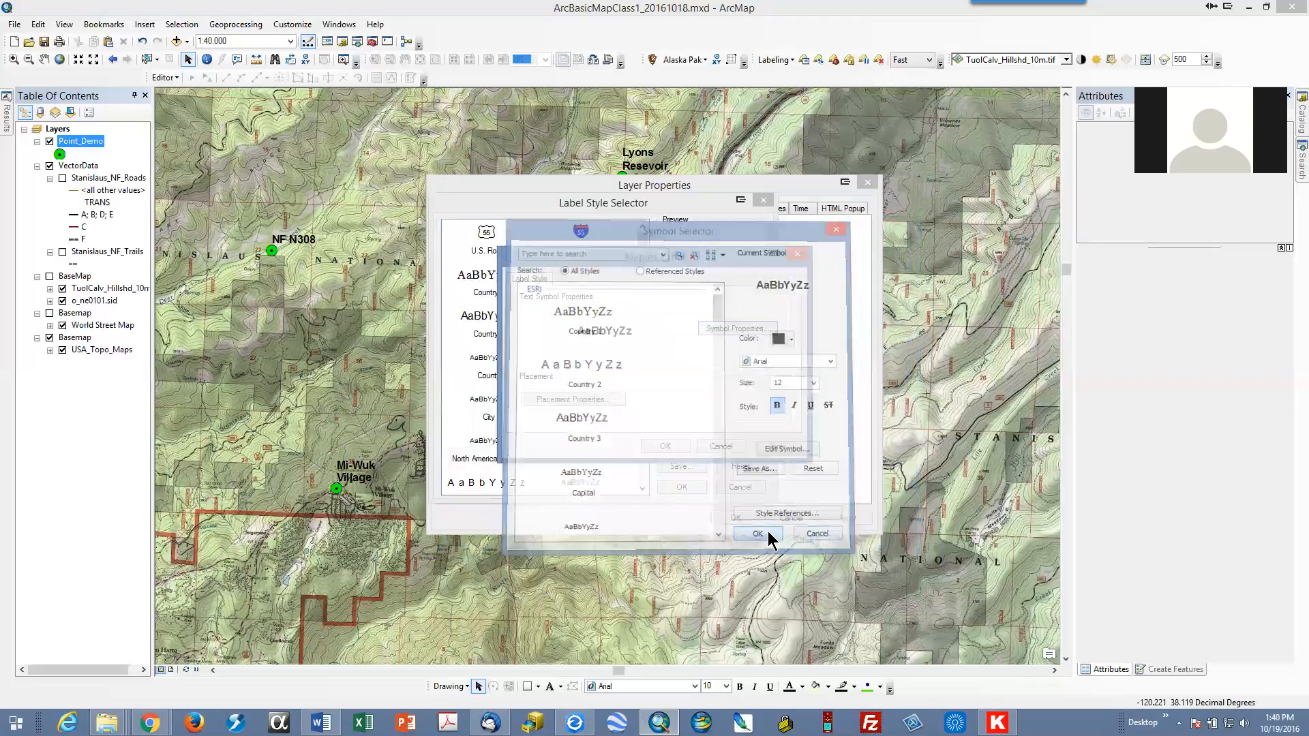
pyautogui.click(776, 447)
pyautogui.click(664, 447)
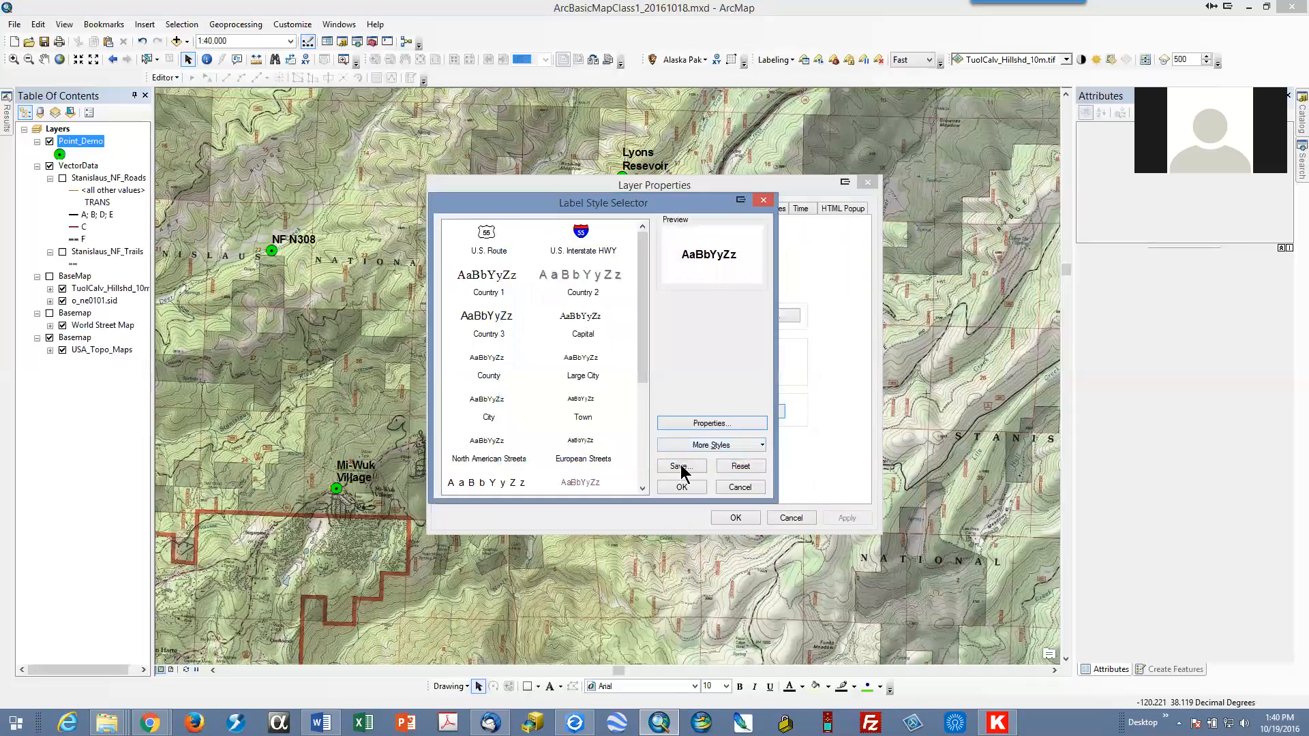
pyautogui.click(684, 489)
pyautogui.click(844, 520)
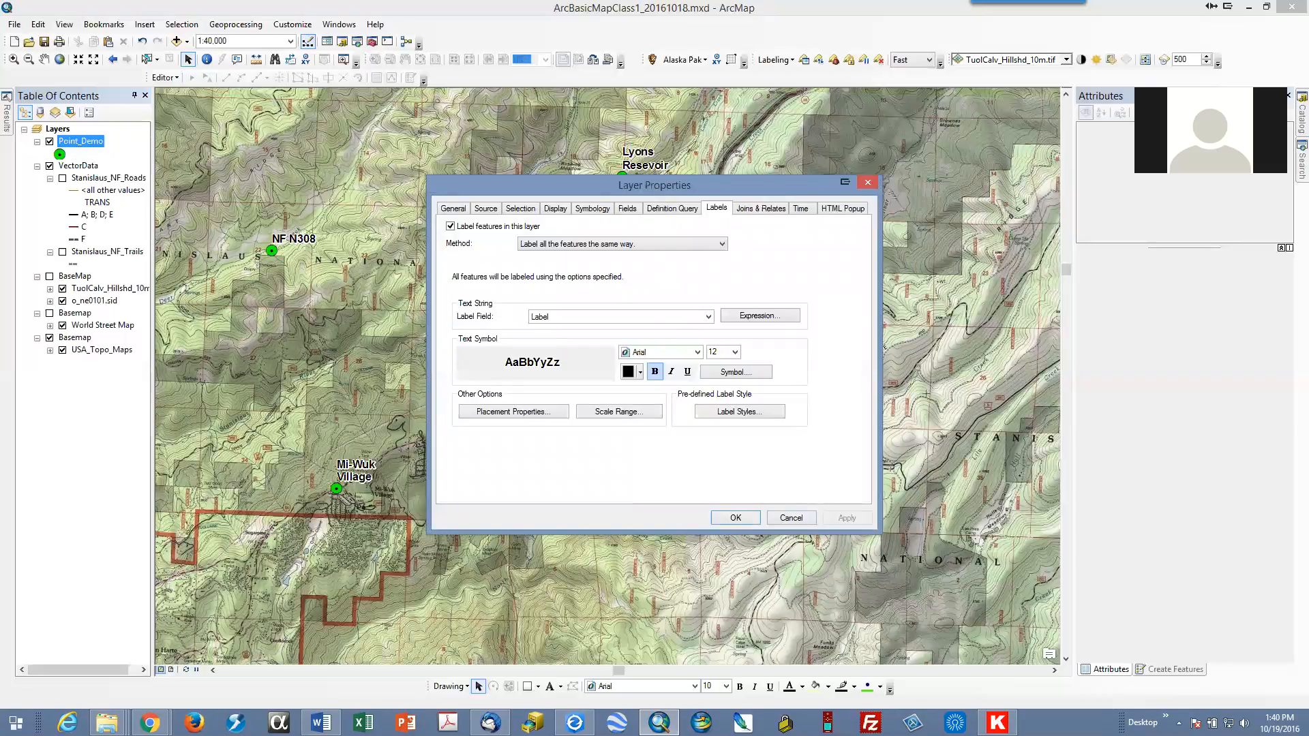
pyautogui.press('Return')
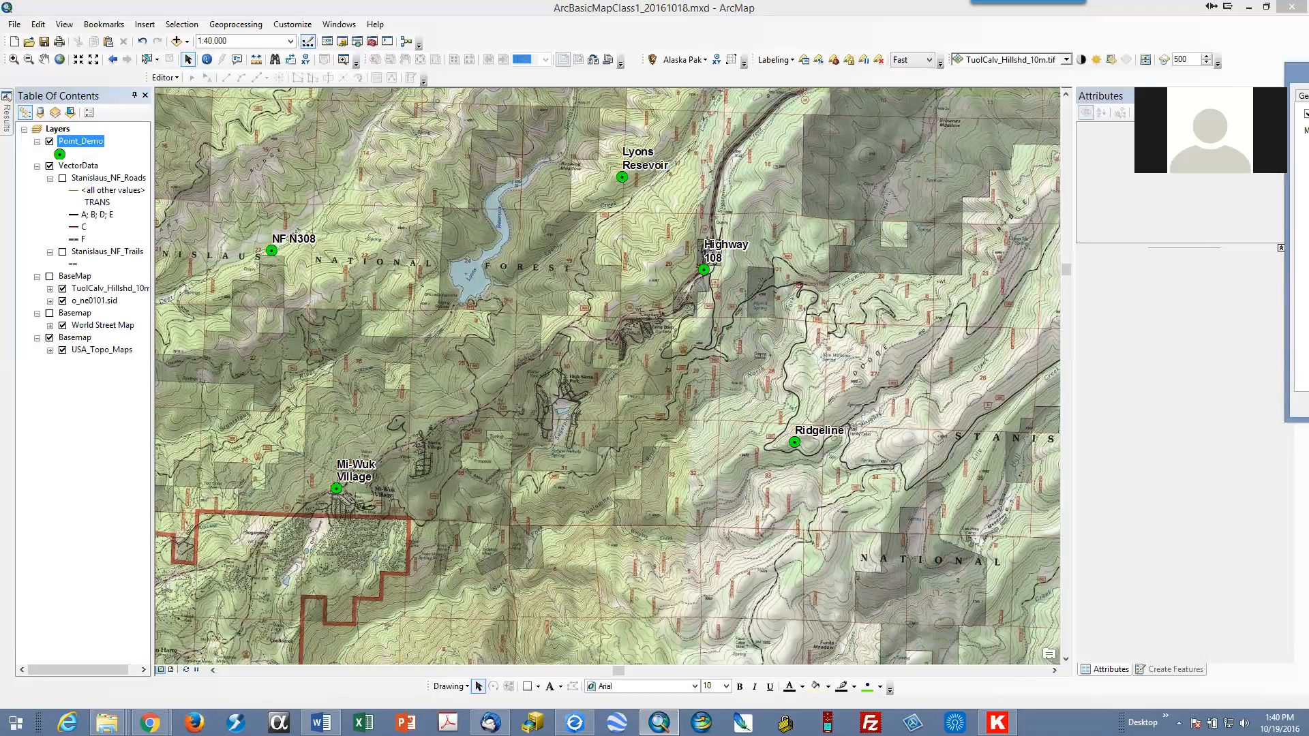
pyautogui.press('Escape')
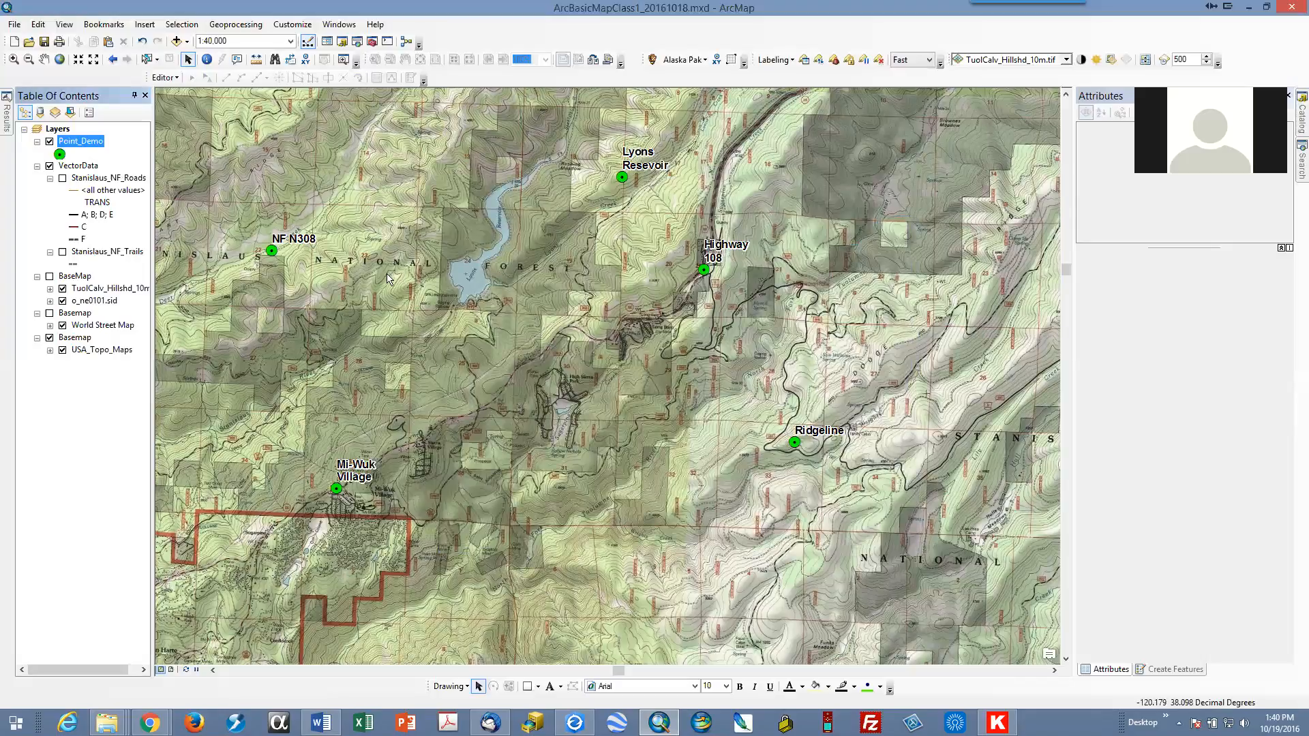
pyautogui.click(43, 42)
# Symbolize the Point_Demo layer by unique values of the Class field and add all of its values
pyautogui.rightClick(75, 143)
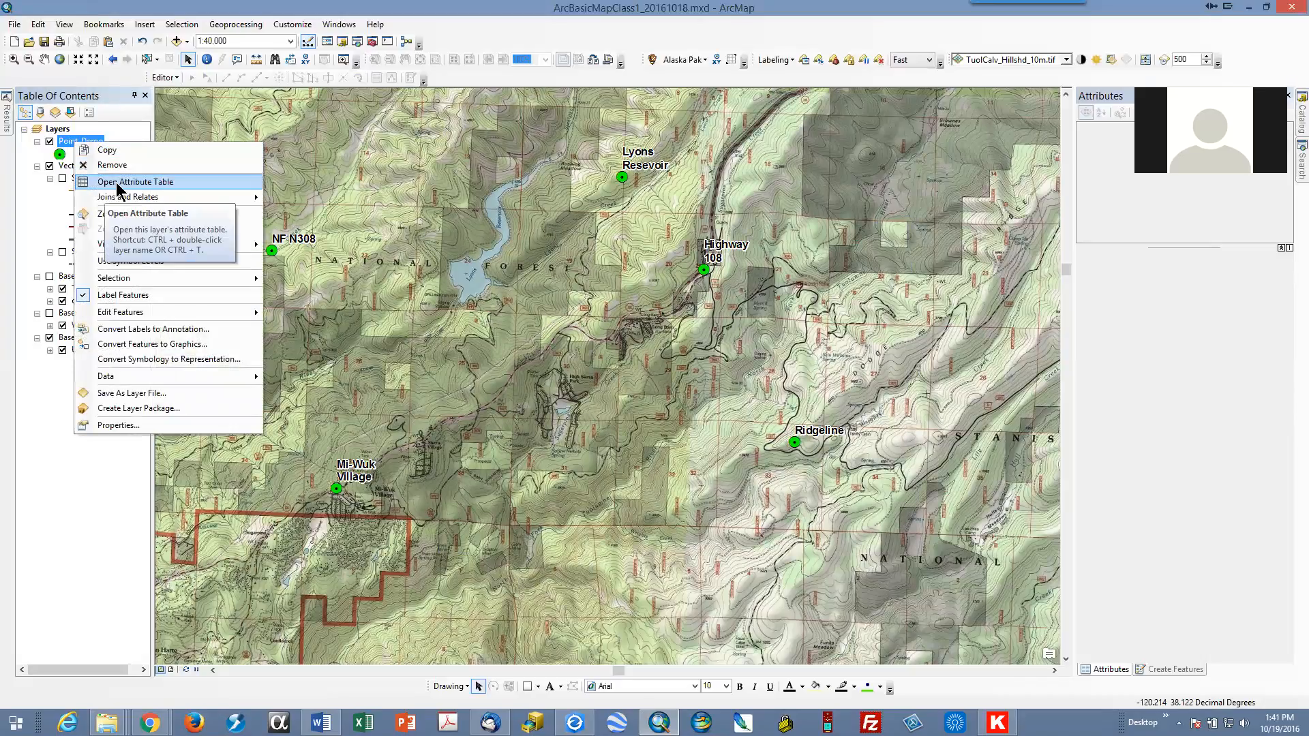
pyautogui.click(134, 425)
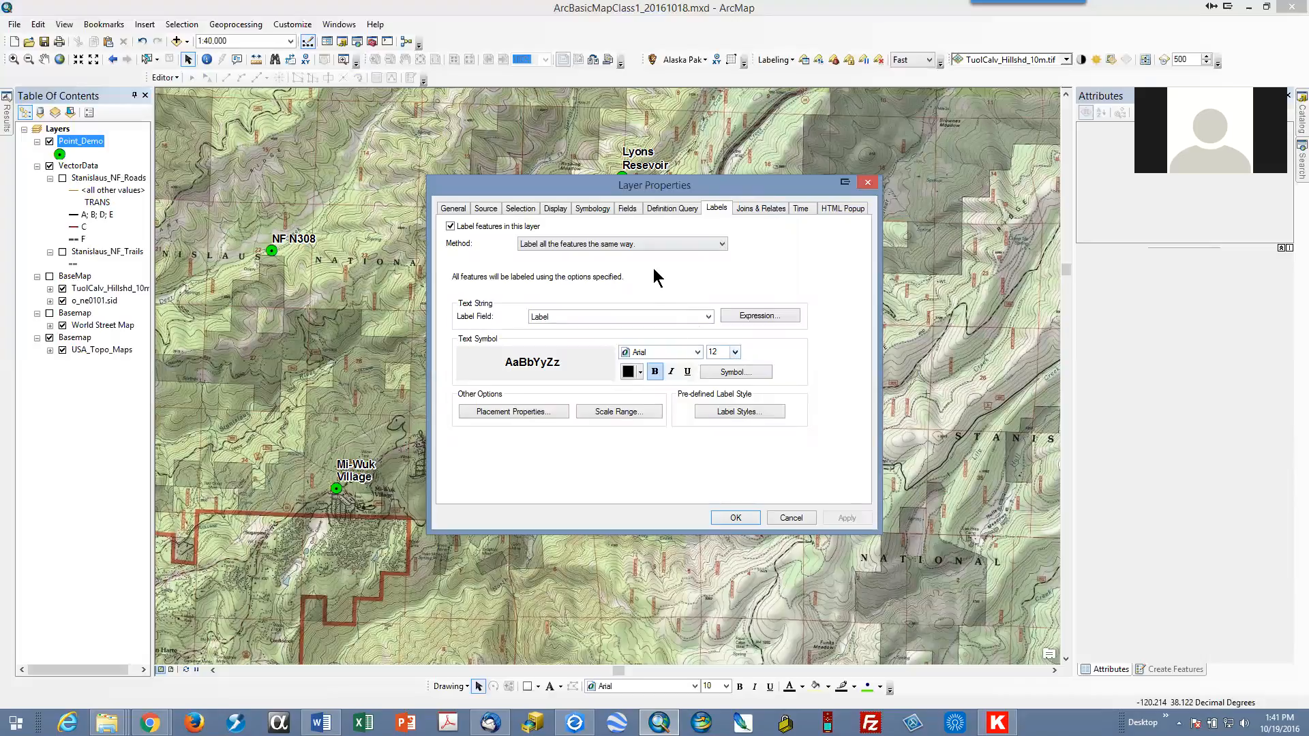
pyautogui.click(597, 205)
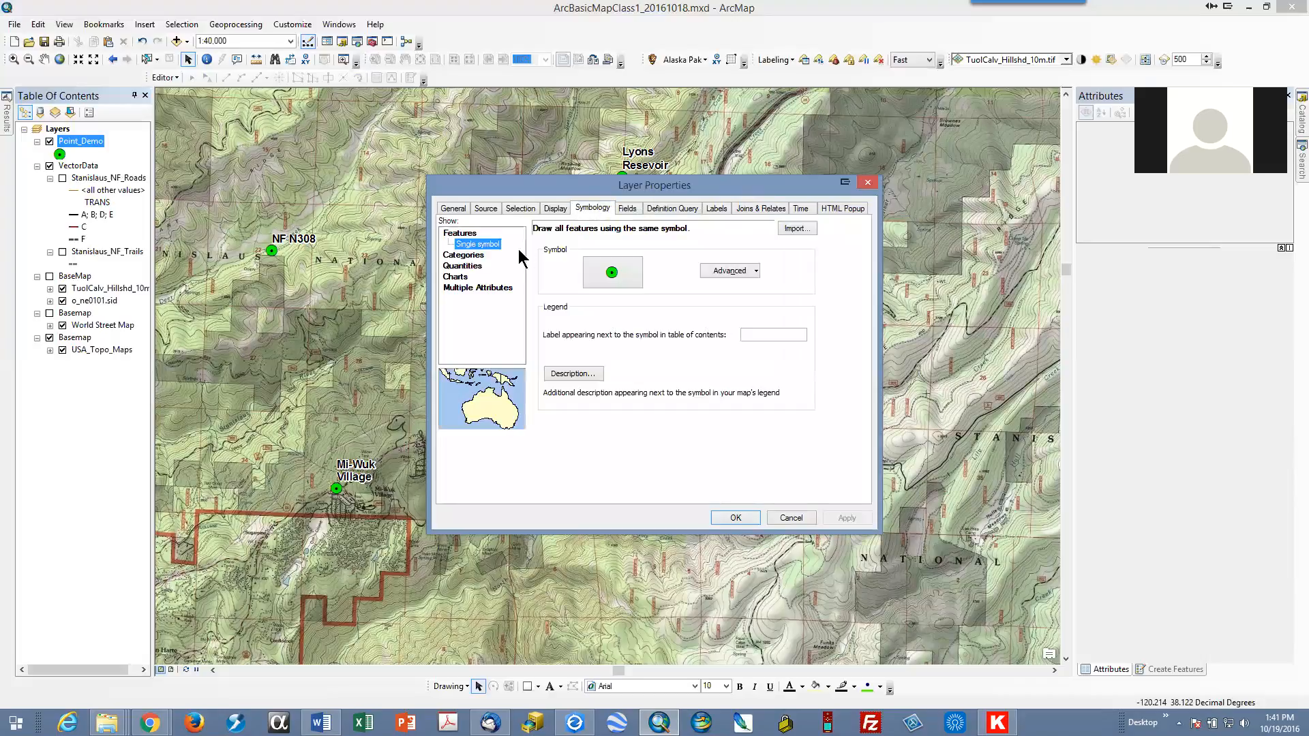
pyautogui.click(473, 255)
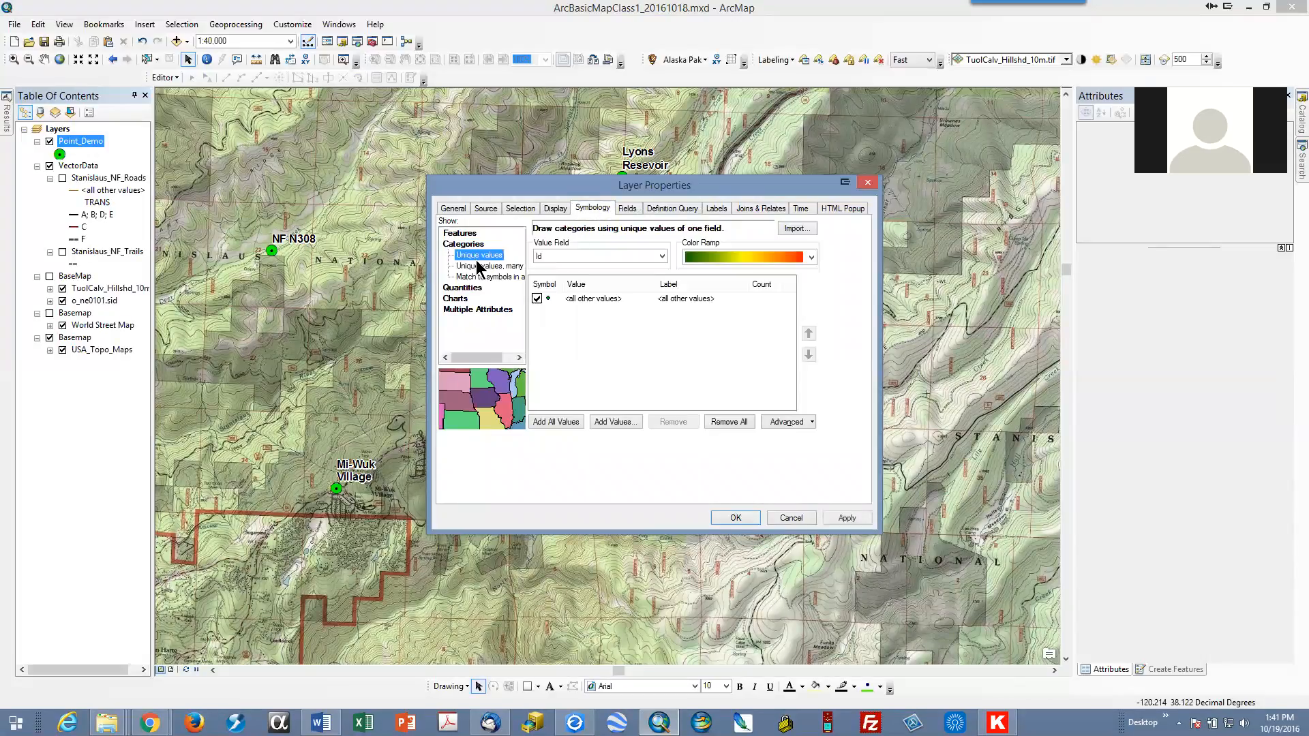
pyautogui.click(479, 266)
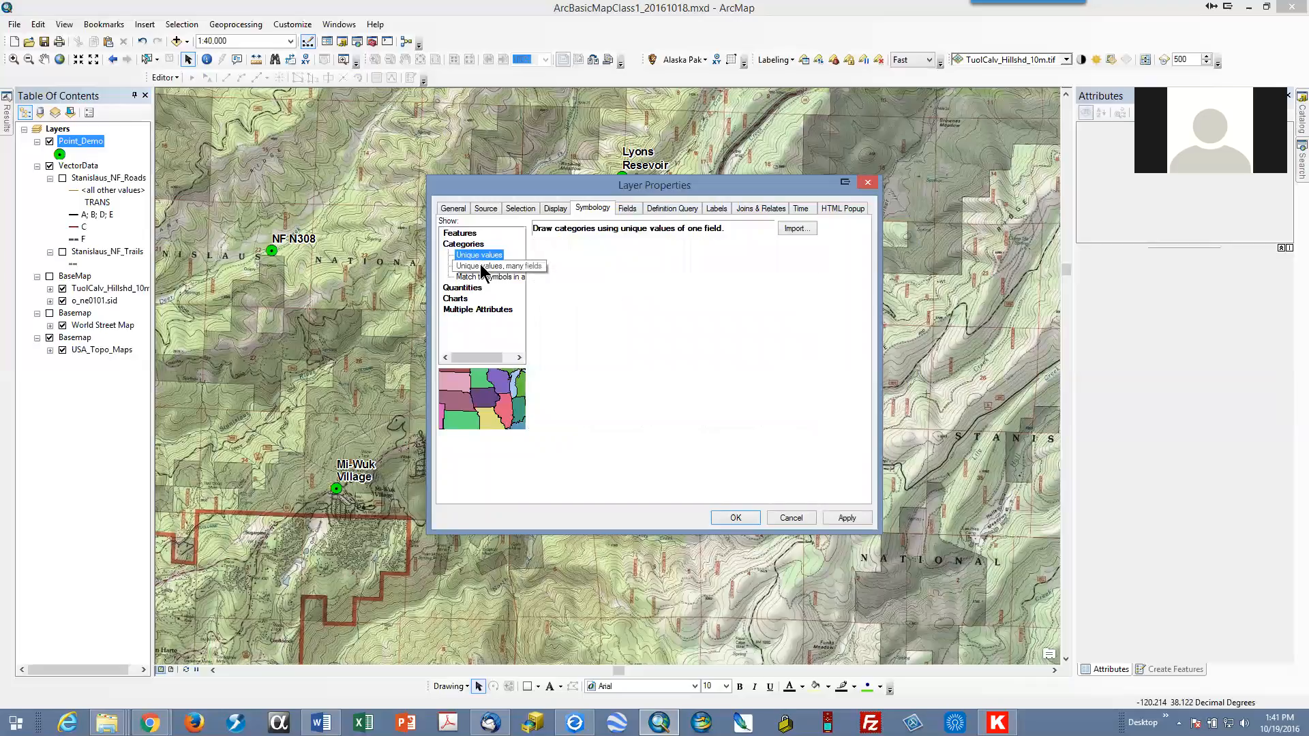
pyautogui.click(479, 256)
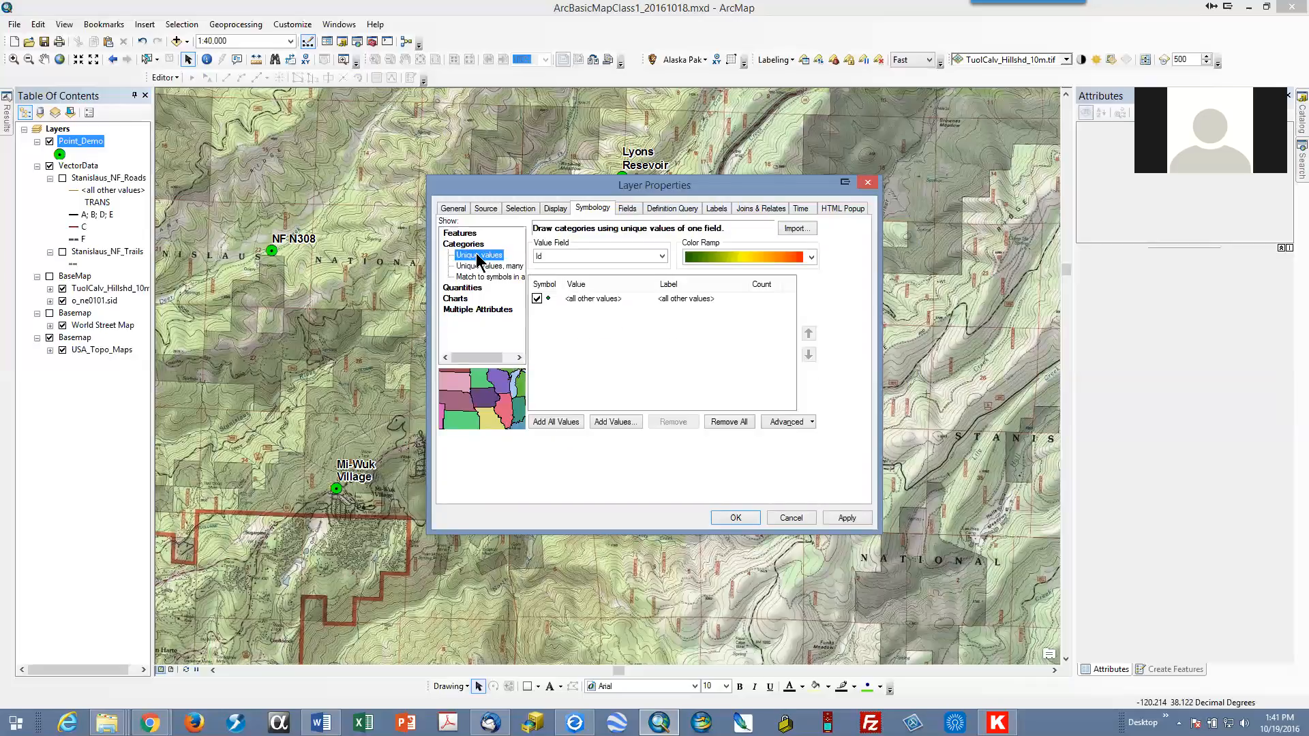
pyautogui.click(662, 256)
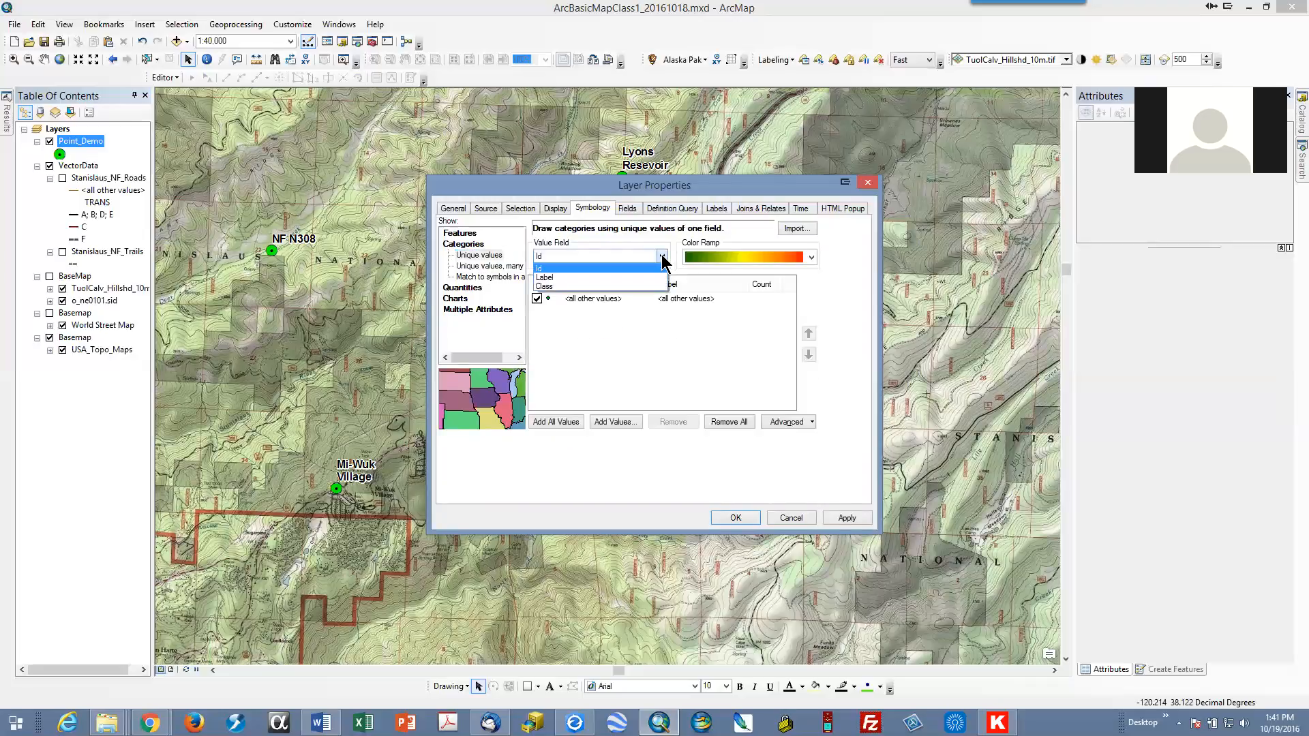
pyautogui.click(599, 286)
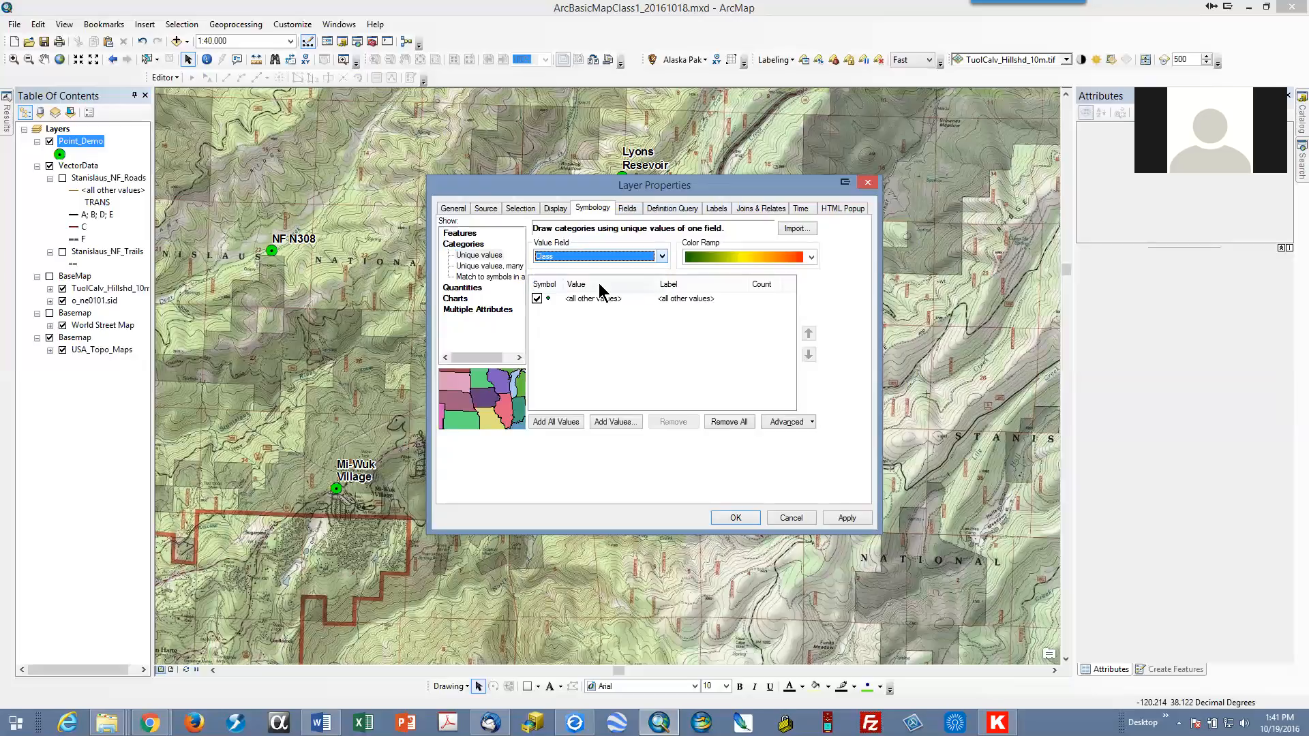
pyautogui.click(560, 426)
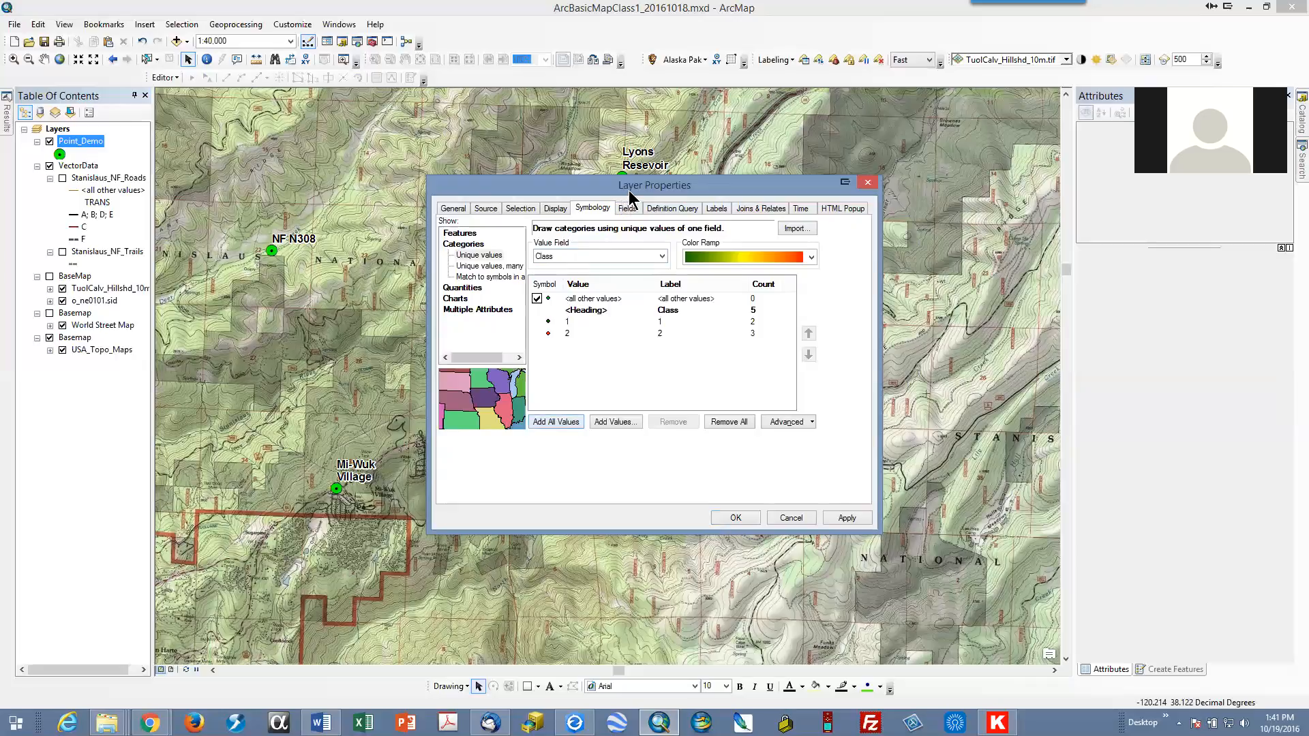
# Assign the green Star 4 marker symbol to the points with Class value 1
pyautogui.moveTo(629, 190); pyautogui.dragTo(865, 163)
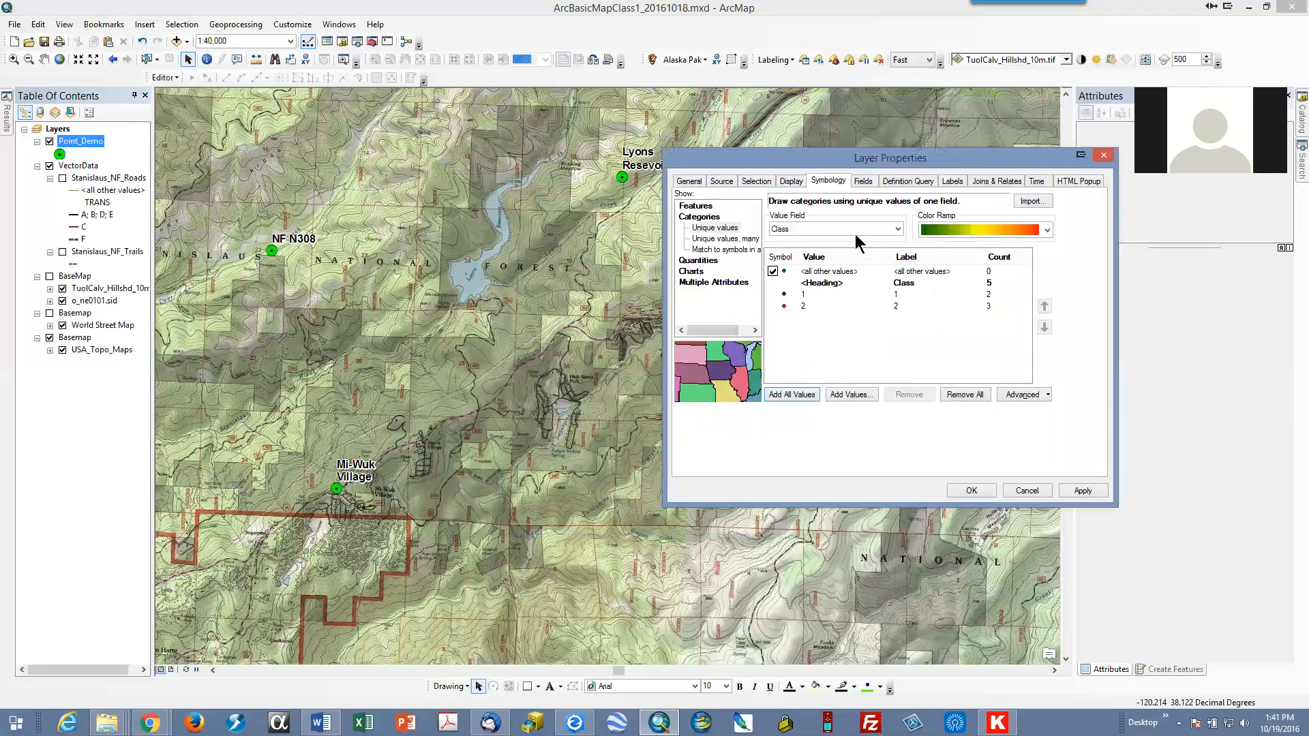
pyautogui.click(786, 294)
pyautogui.doubleClick(785, 294)
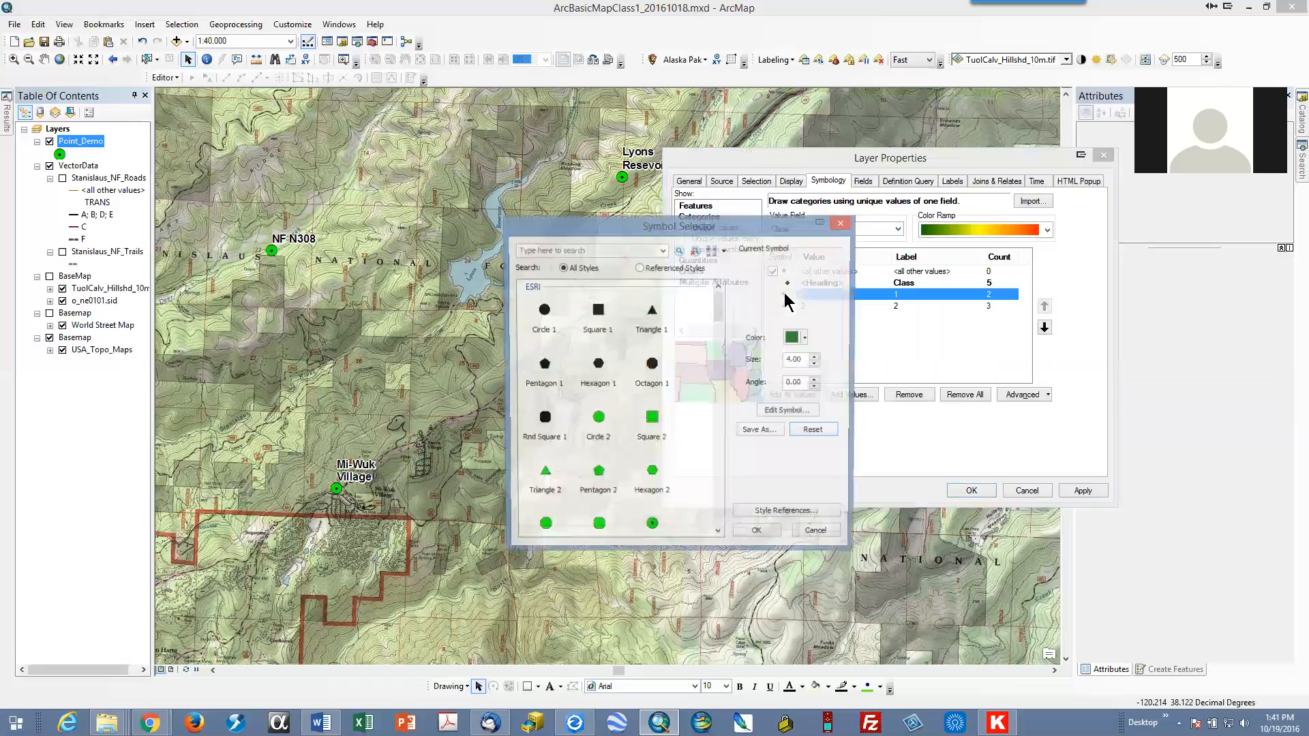
pyautogui.scroll(-5, 660, 486)
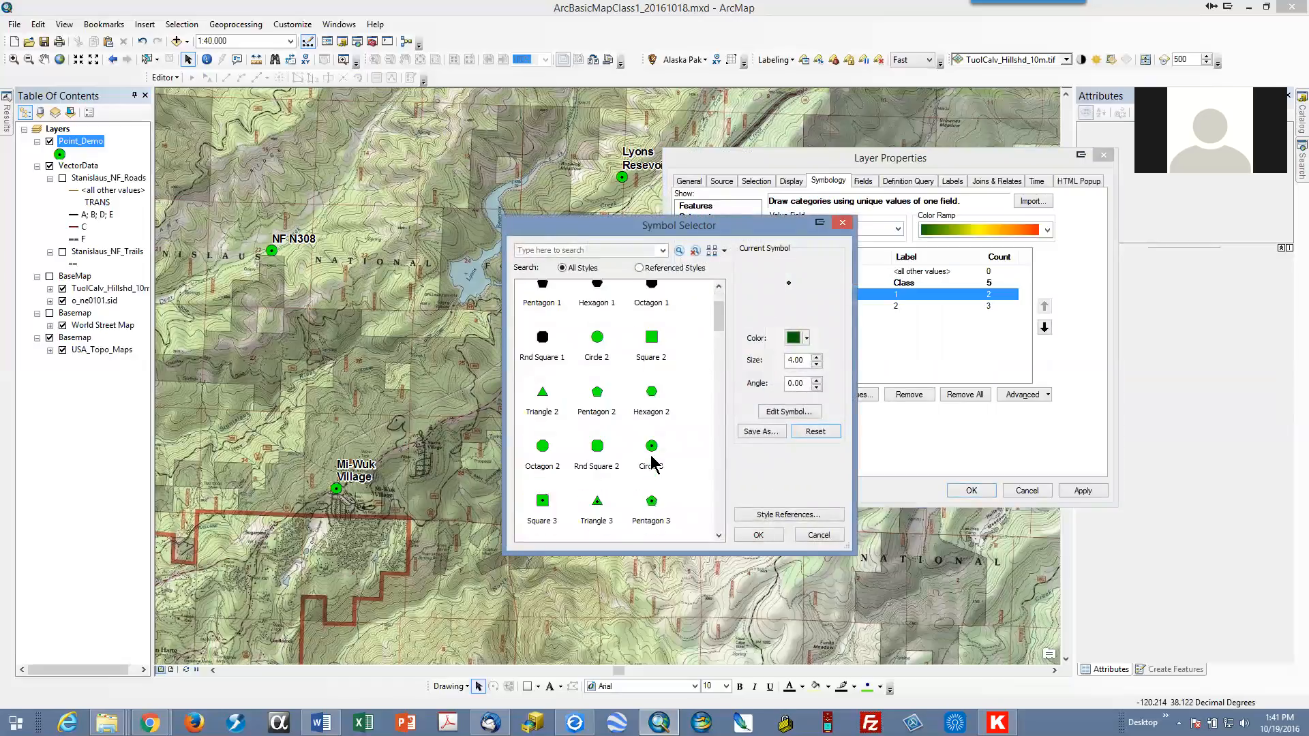
pyautogui.click(545, 421)
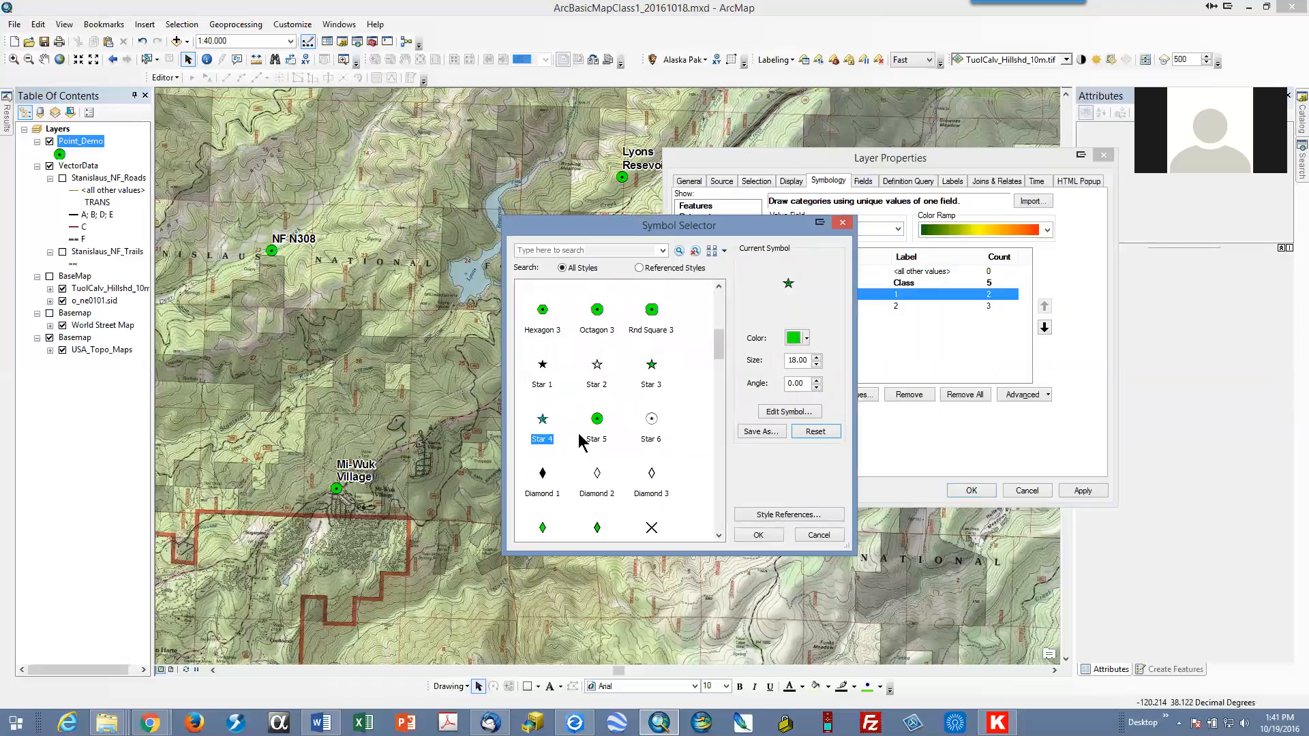
pyautogui.click(757, 536)
# Assign the Star 4 marker symbol in red to the points with Class value 2
pyautogui.click(785, 325)
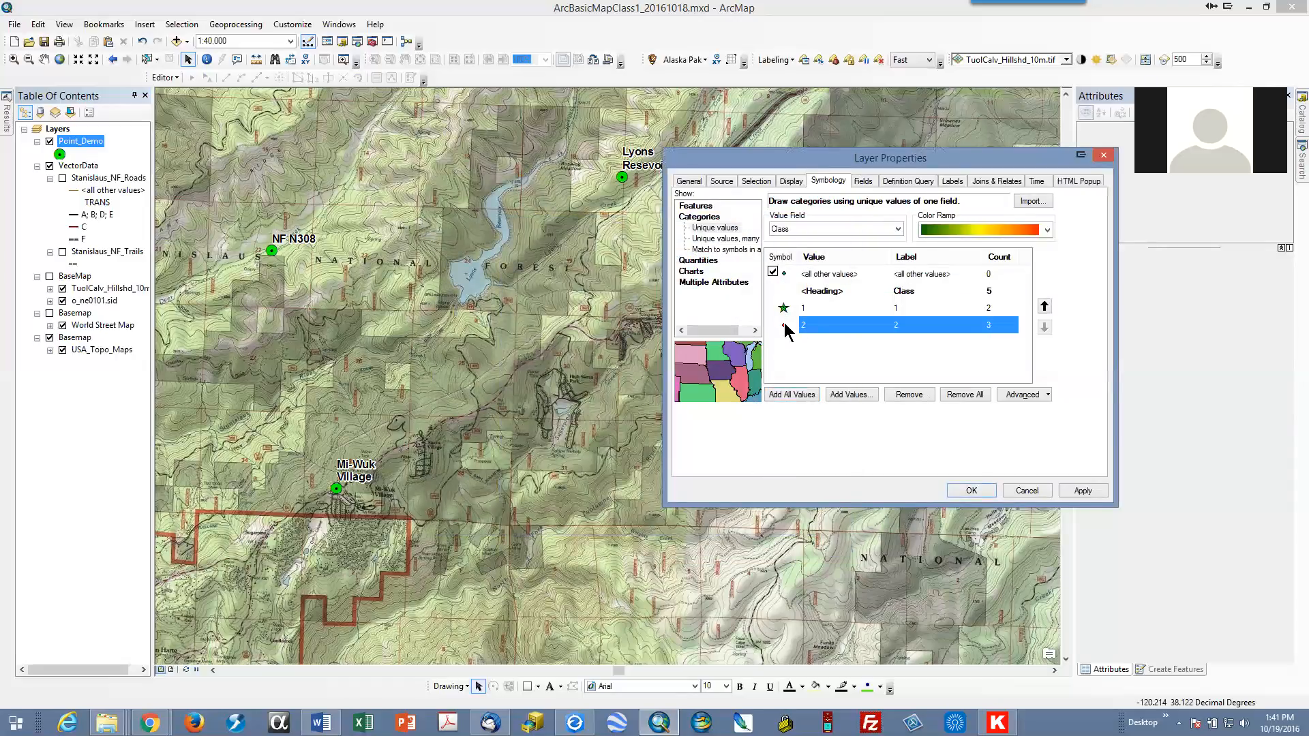
pyautogui.doubleClick(785, 325)
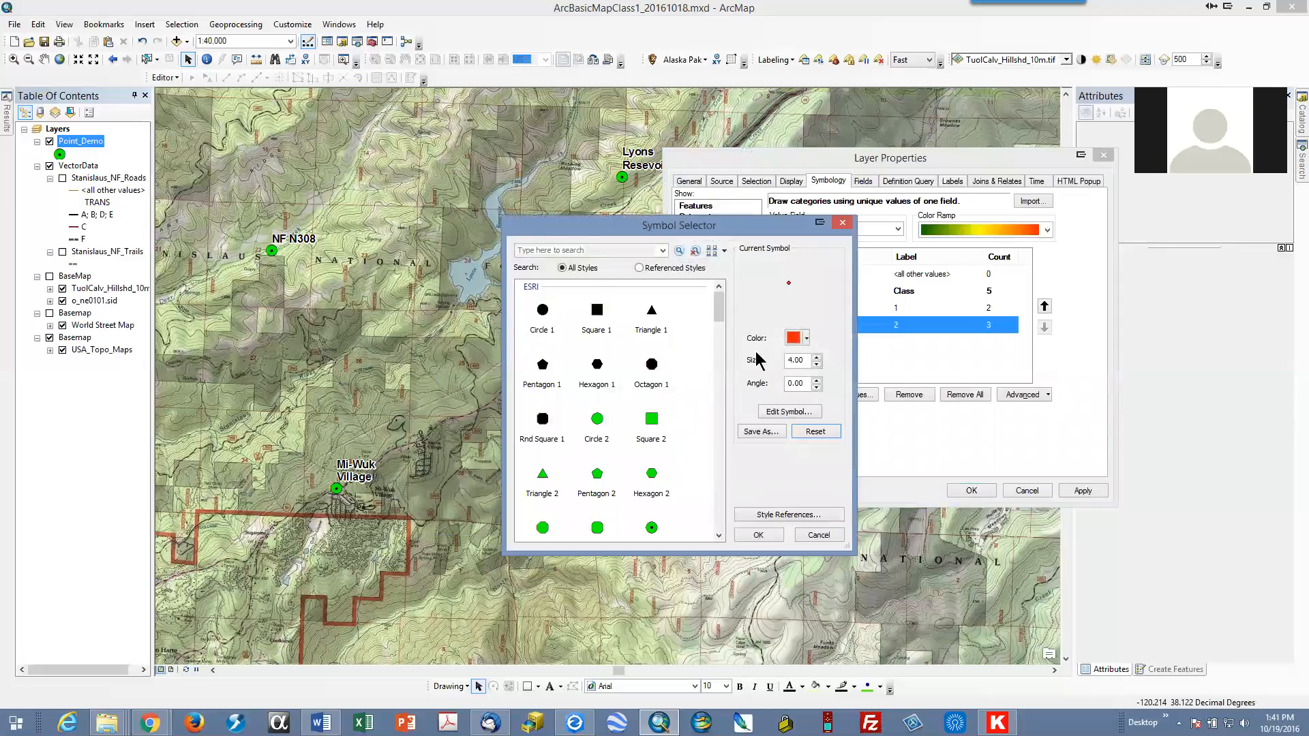
pyautogui.scroll(-5, 583, 470)
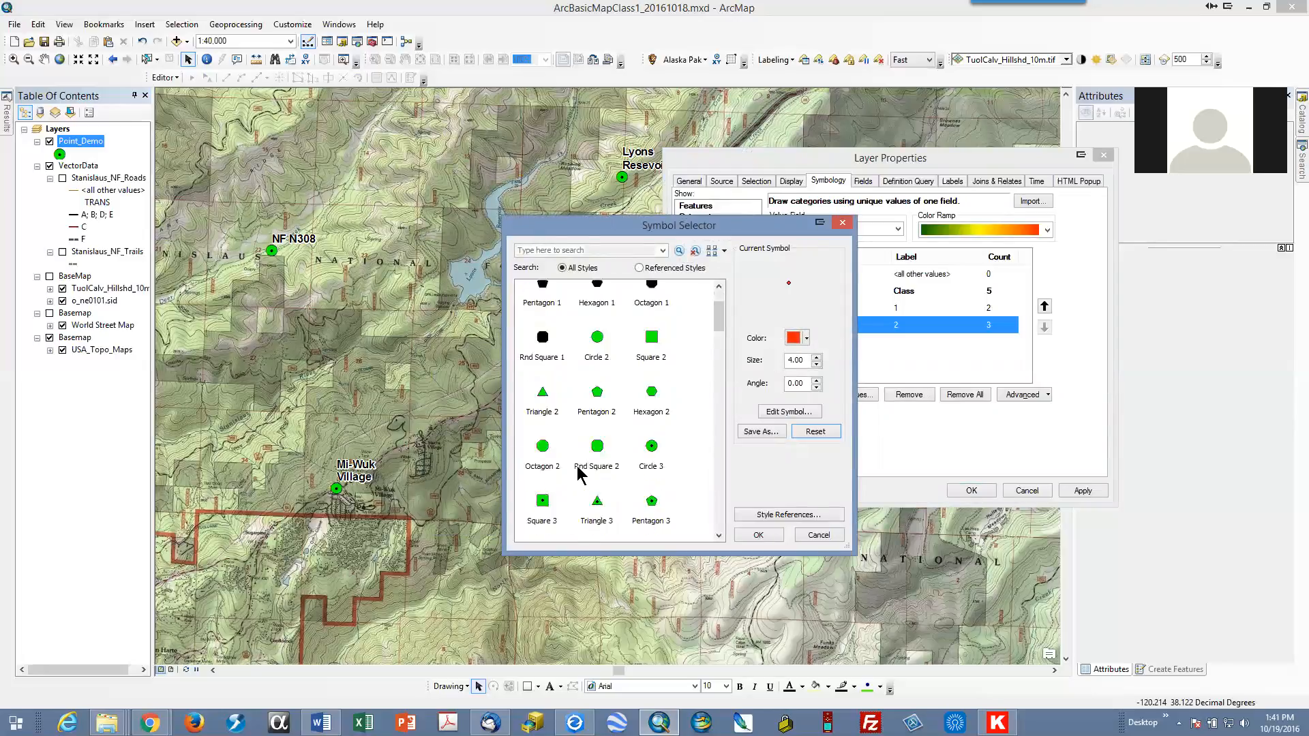
pyautogui.scroll(-3, 575, 474)
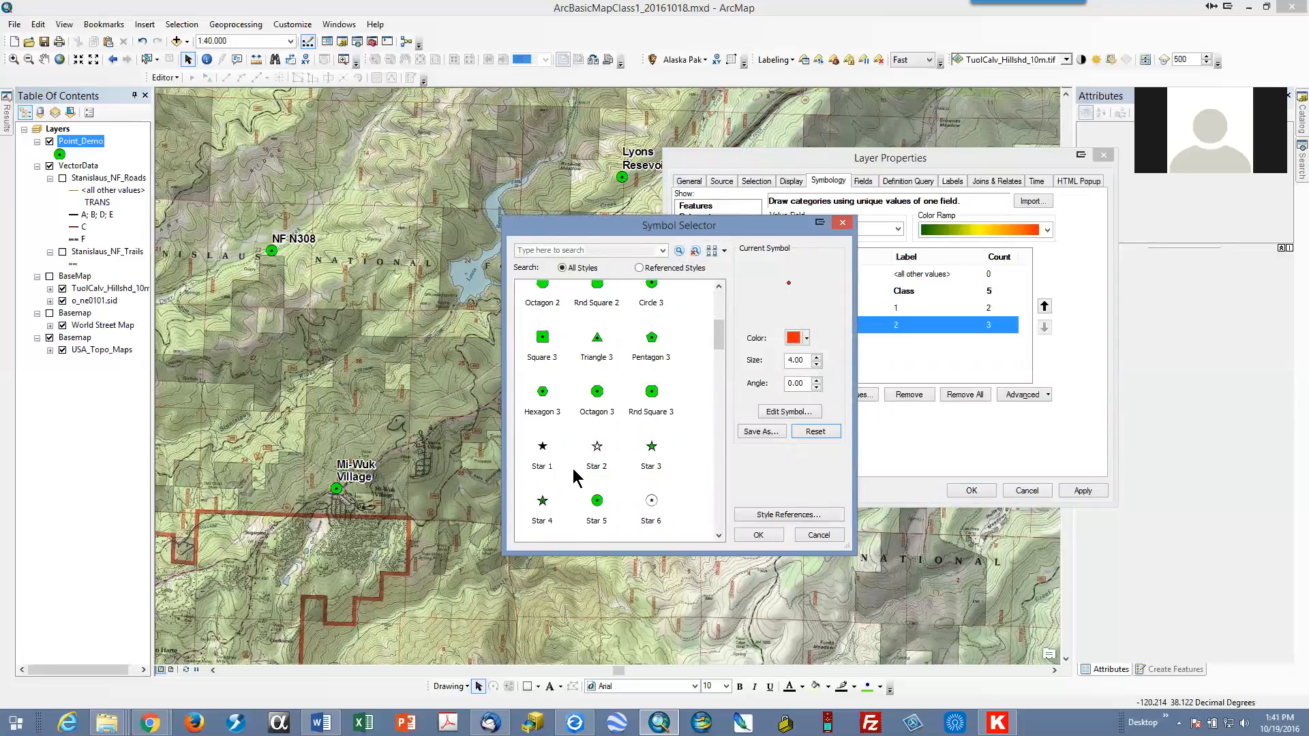
pyautogui.click(544, 423)
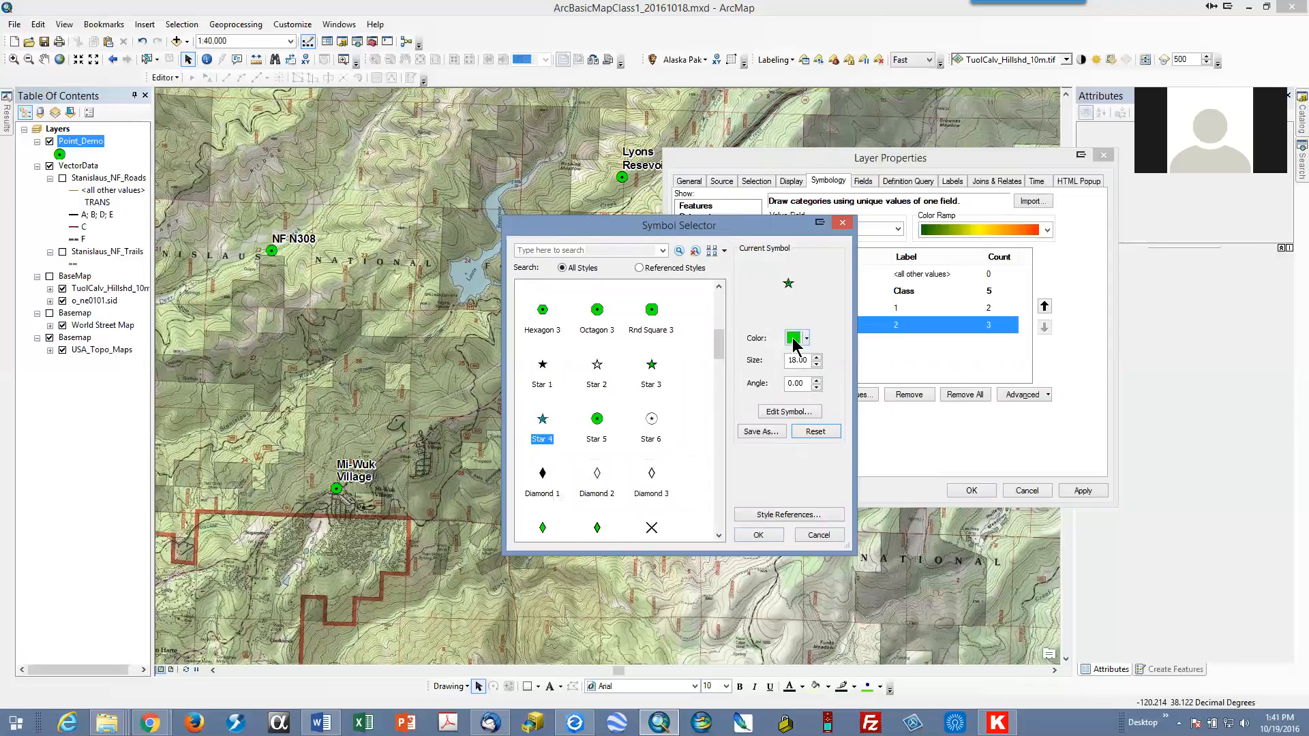
pyautogui.click(794, 339)
pyautogui.click(812, 411)
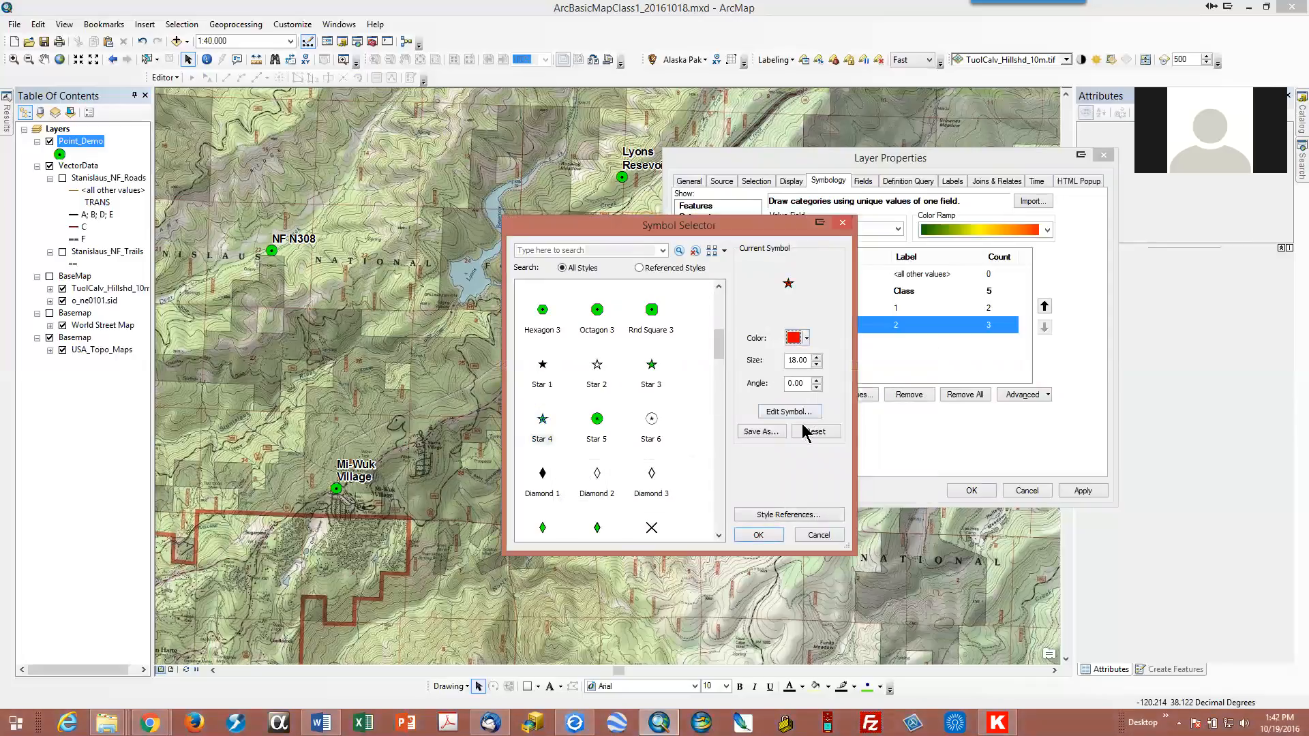
pyautogui.click(749, 534)
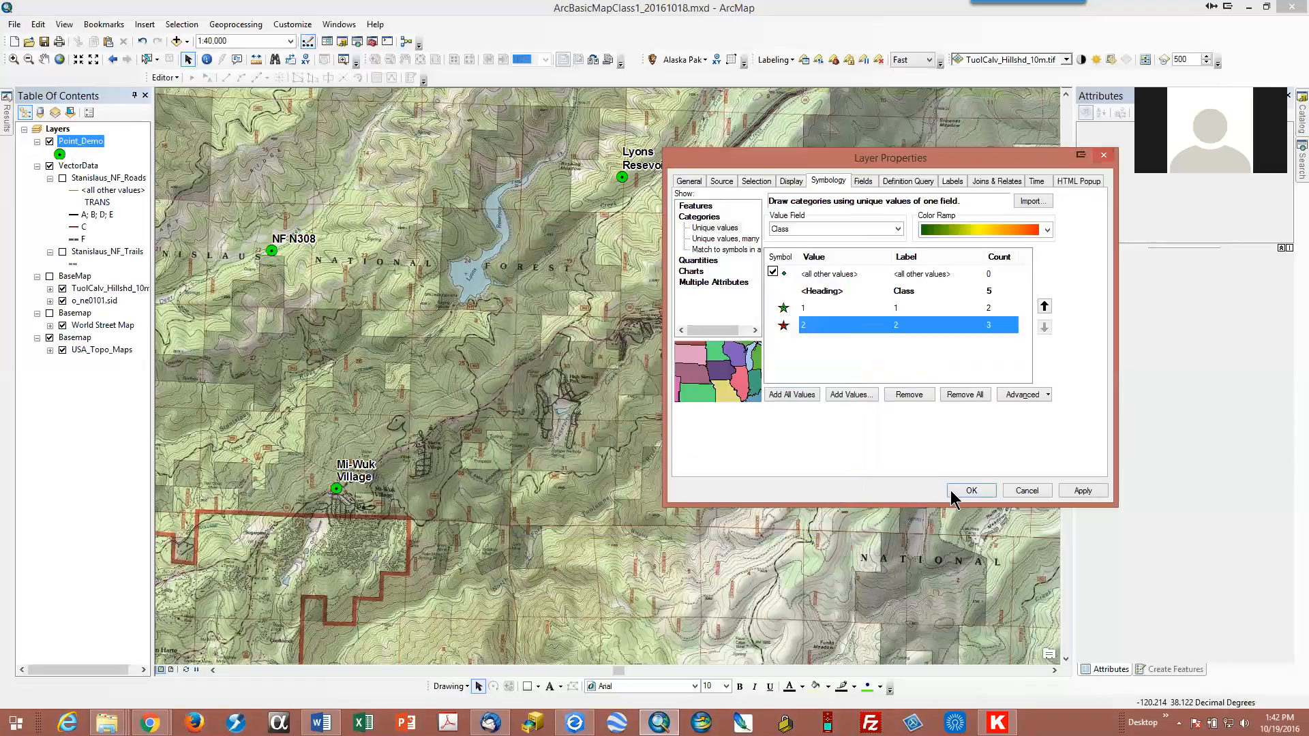
# Apply the Class symbology to the Point_Demo layer and save the map document
pyautogui.click(1092, 490)
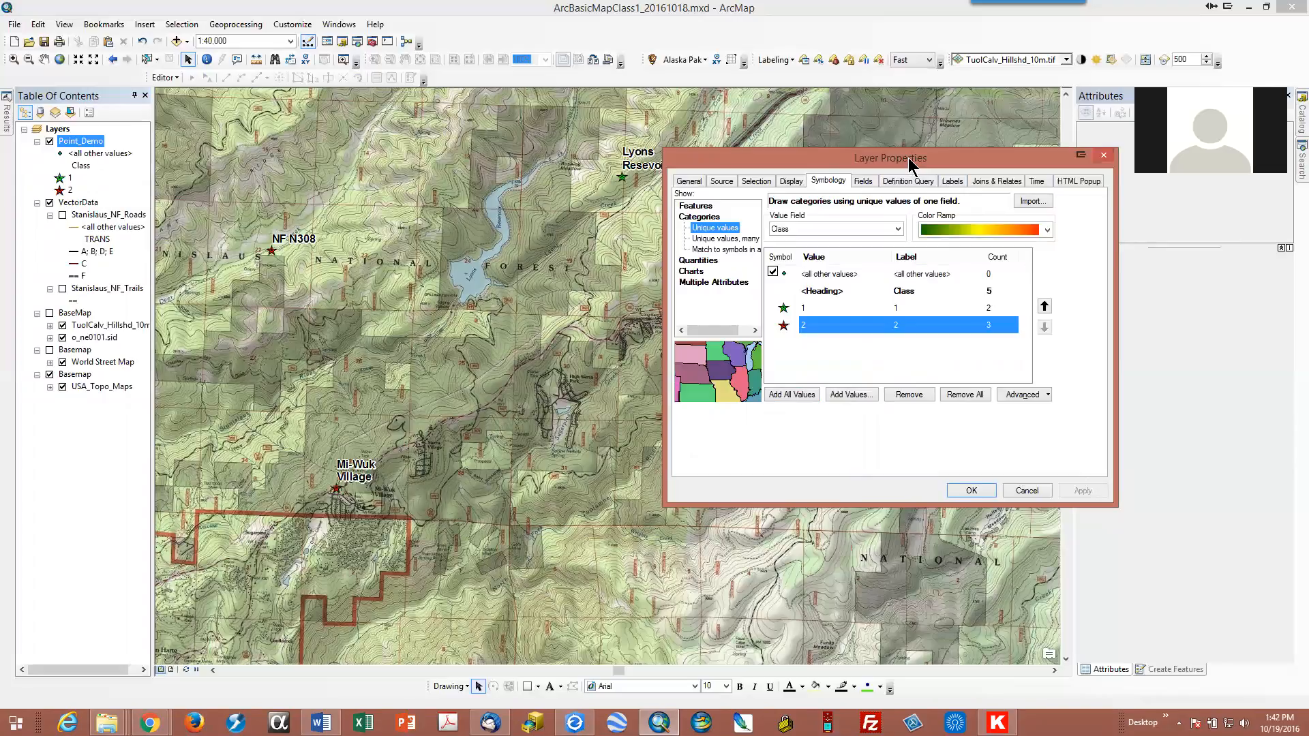
pyautogui.click(1104, 156)
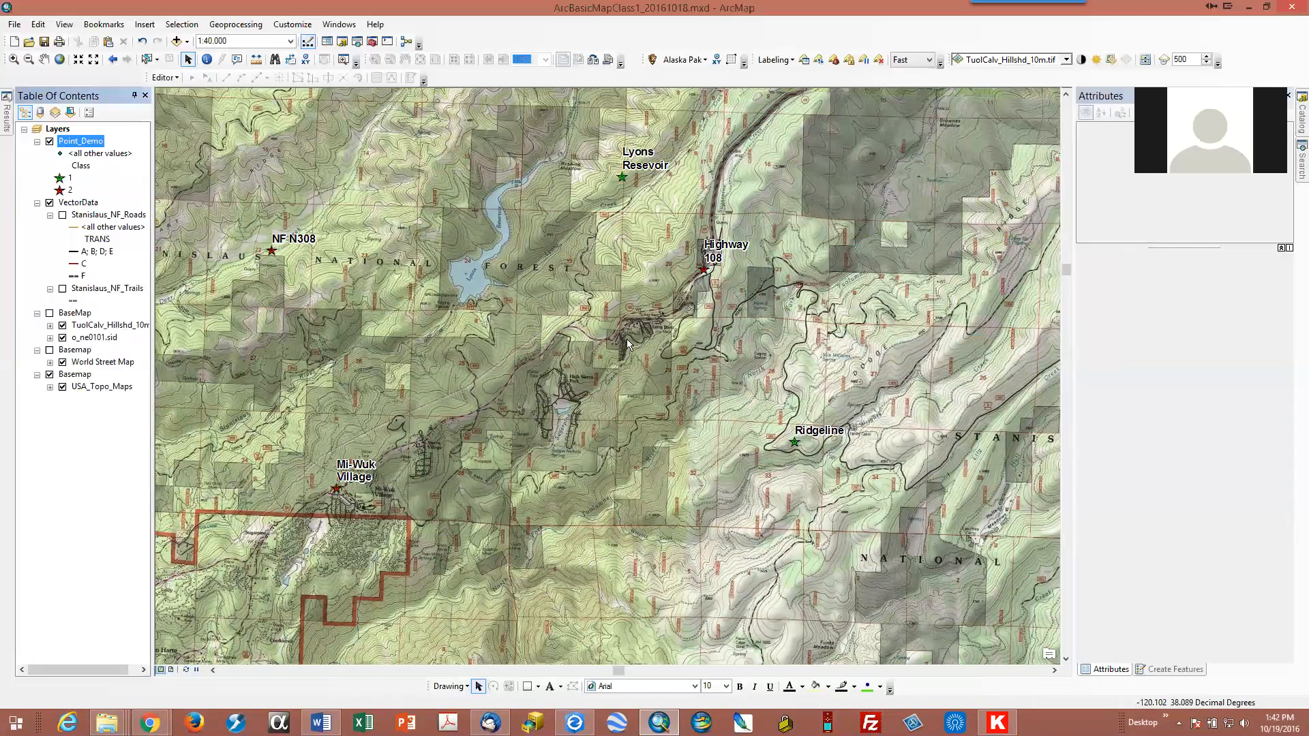
pyautogui.click(45, 42)
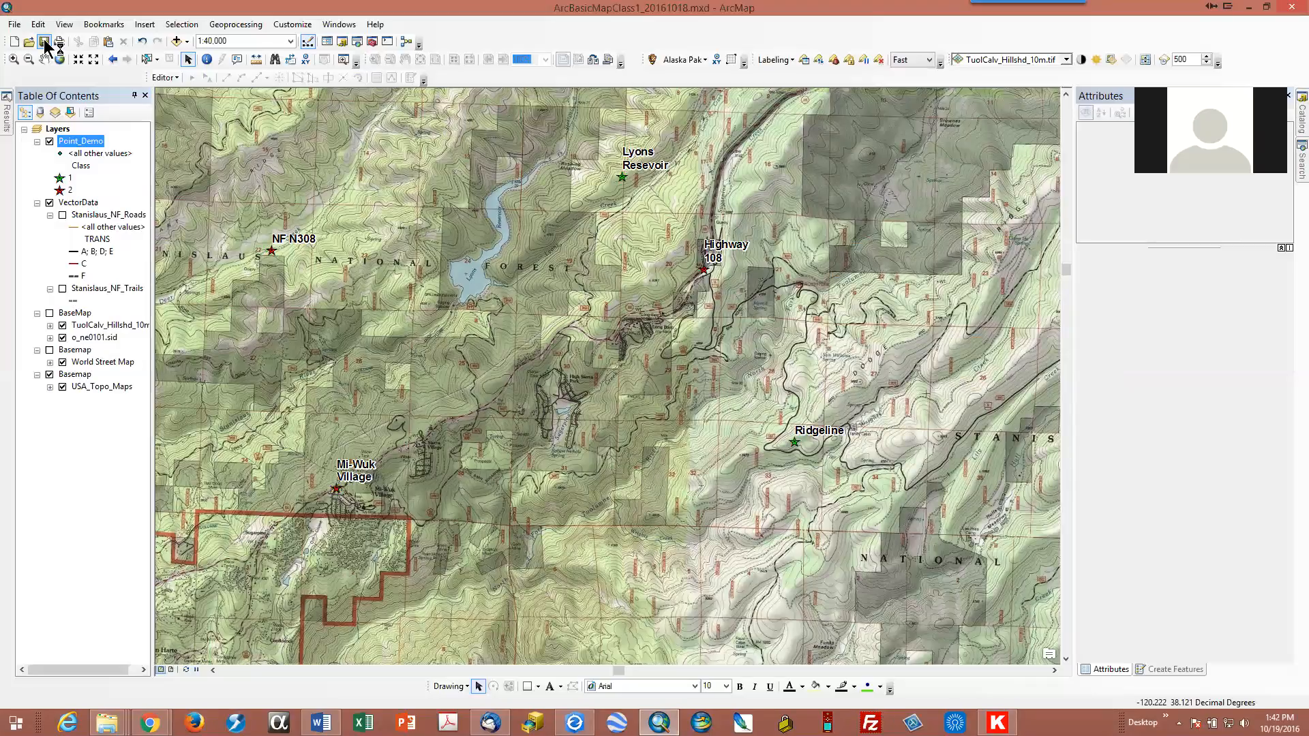